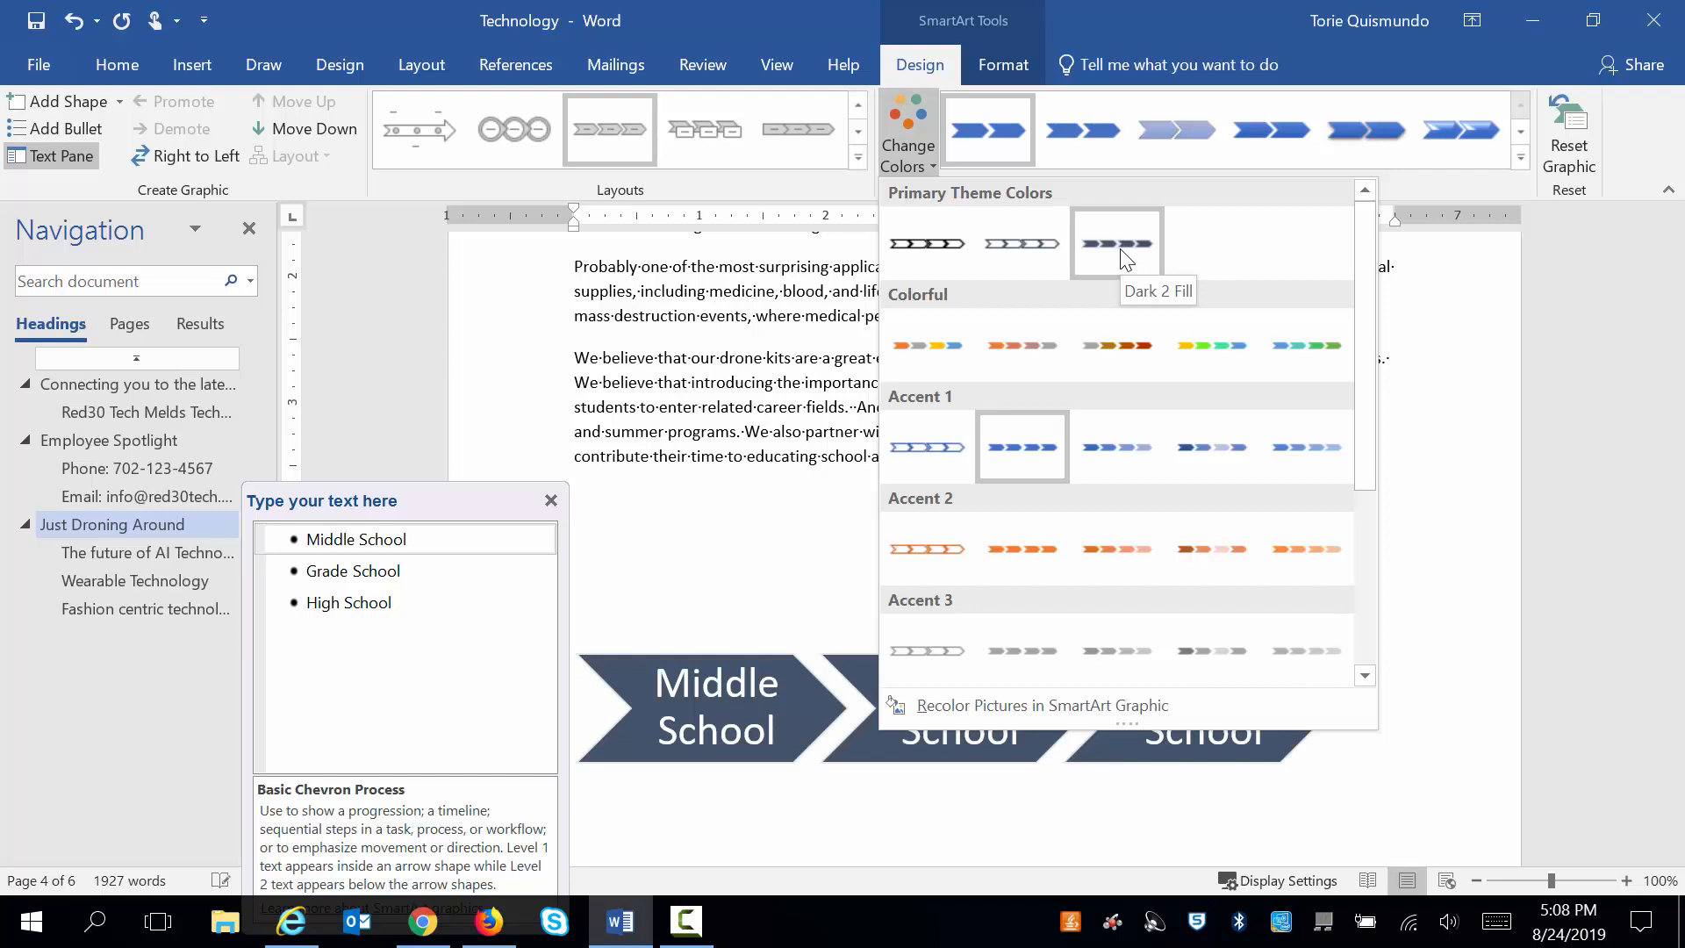
Step: Recolor the chevron process SmartArt with Dark 2 Fill and apply the fourth SmartArt style, with subtle gradient shading
left_click(1122, 257)
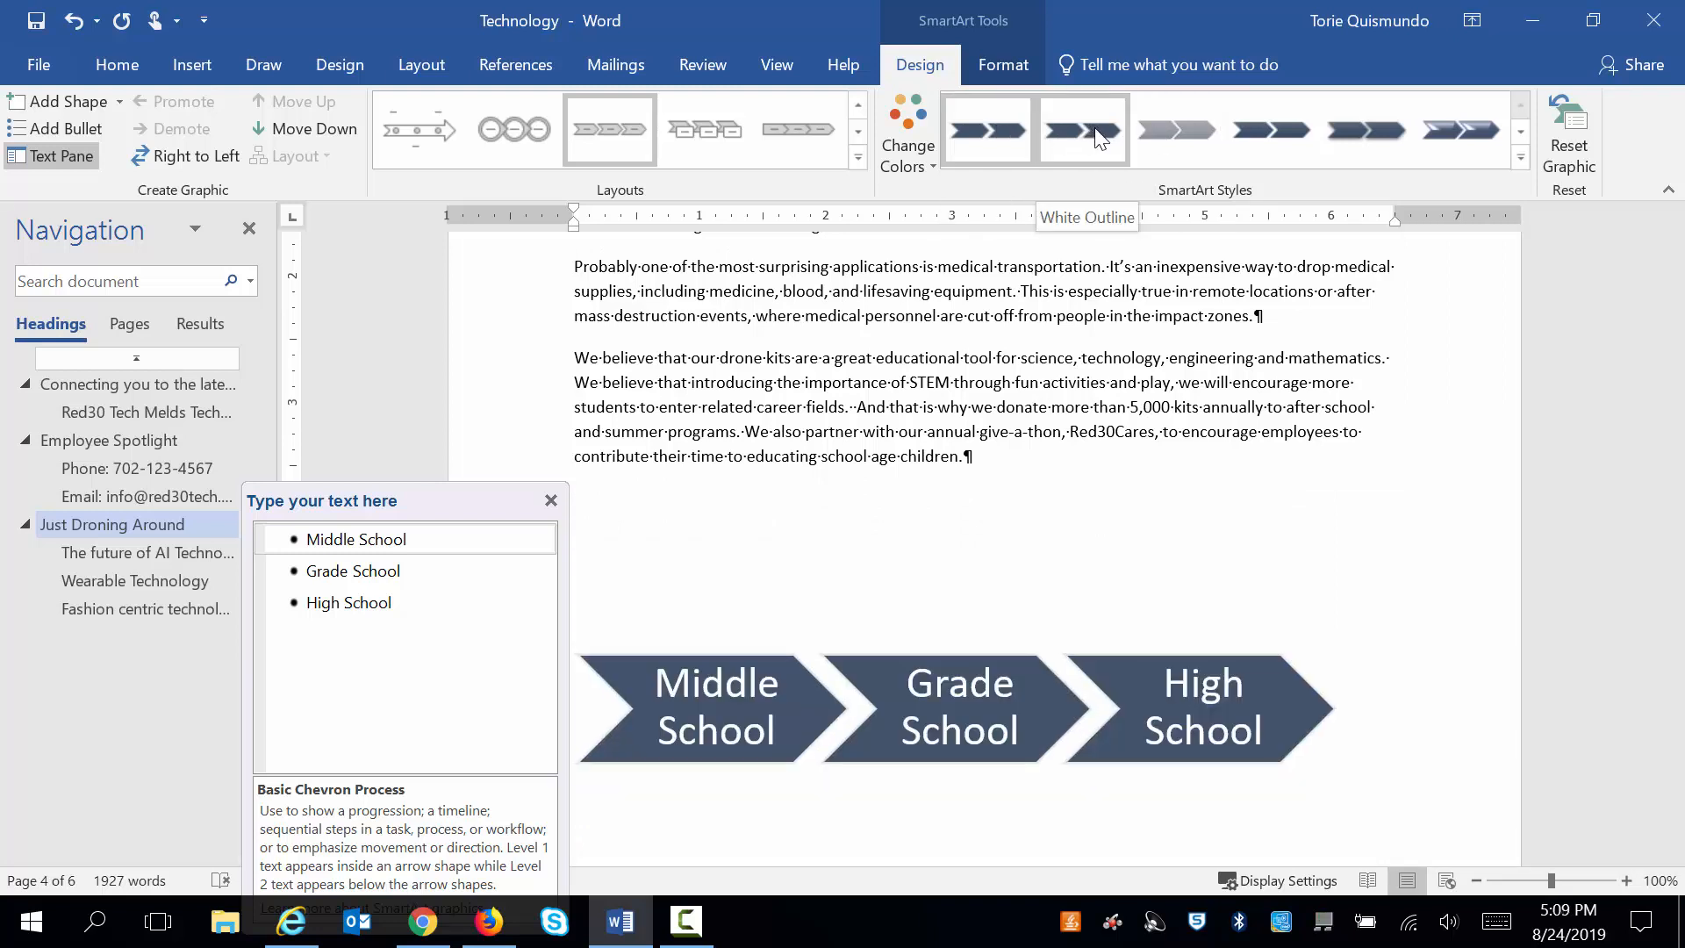
left_click(1279, 139)
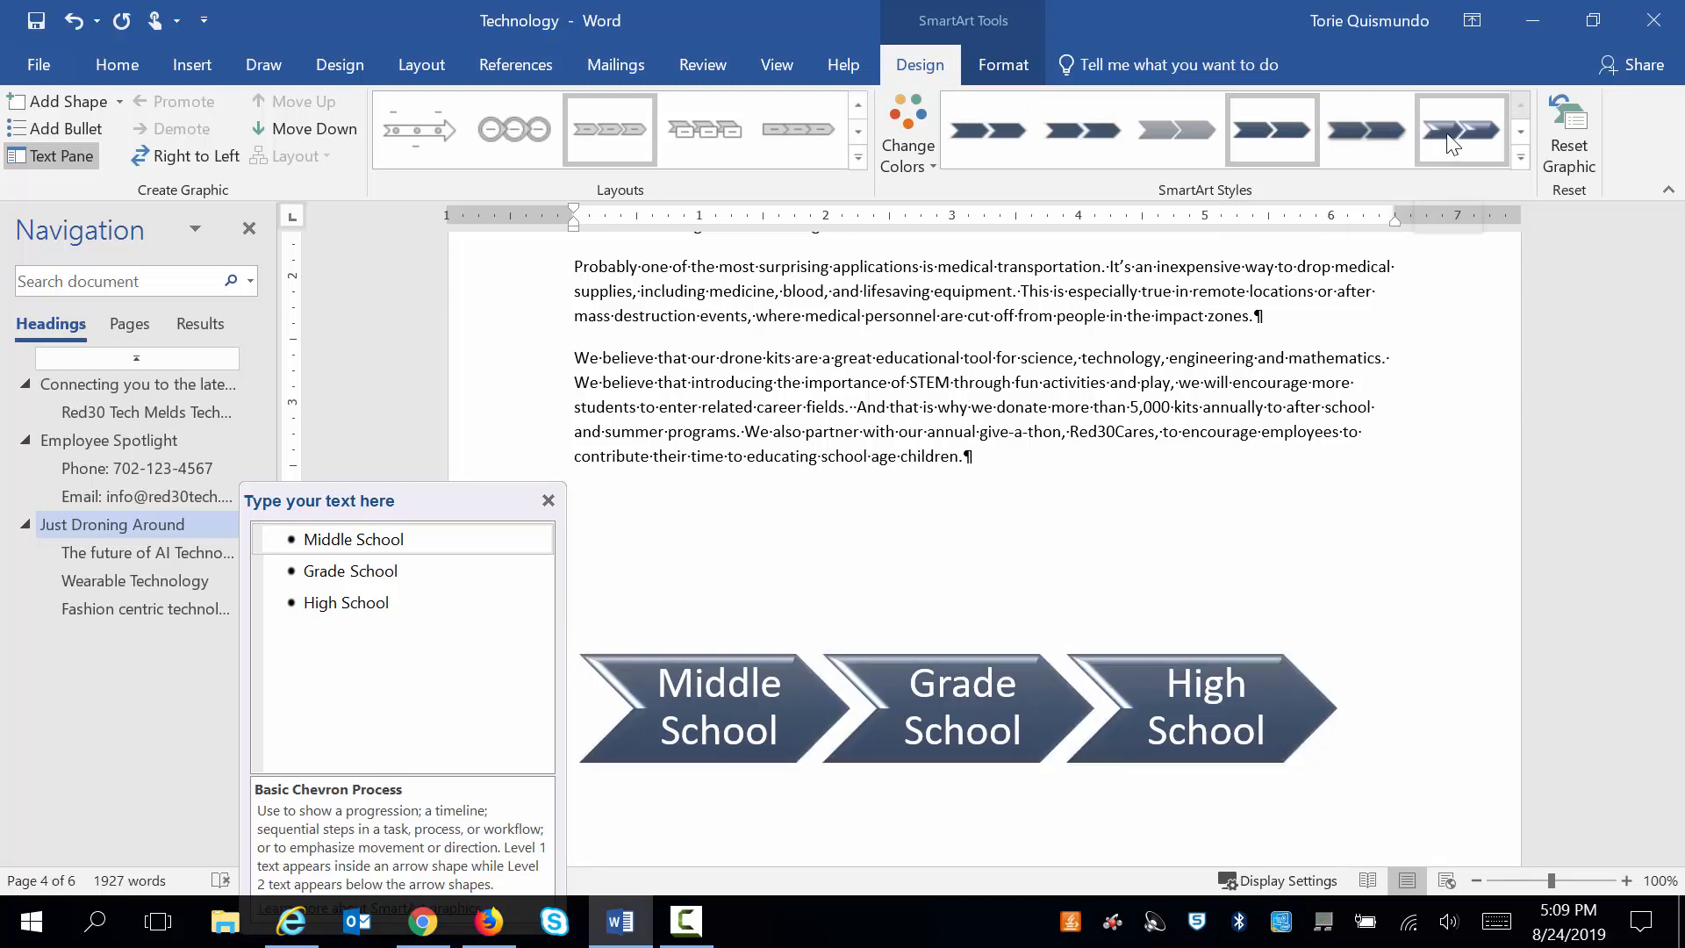
left_click(1277, 138)
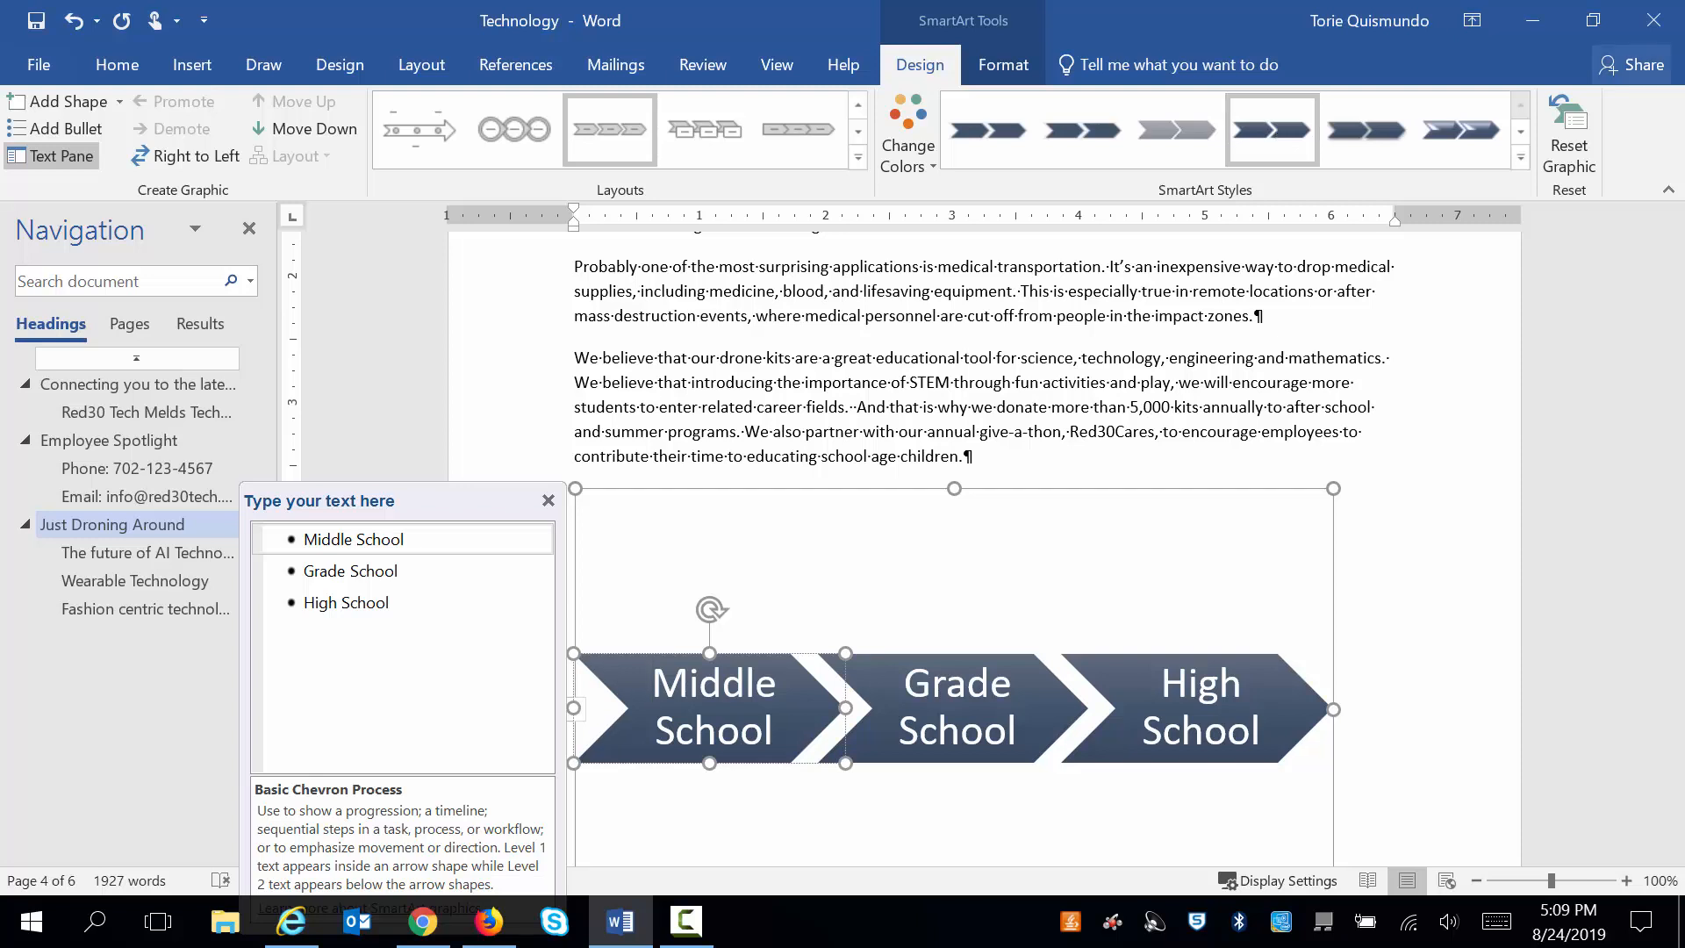
left_click(1478, 614)
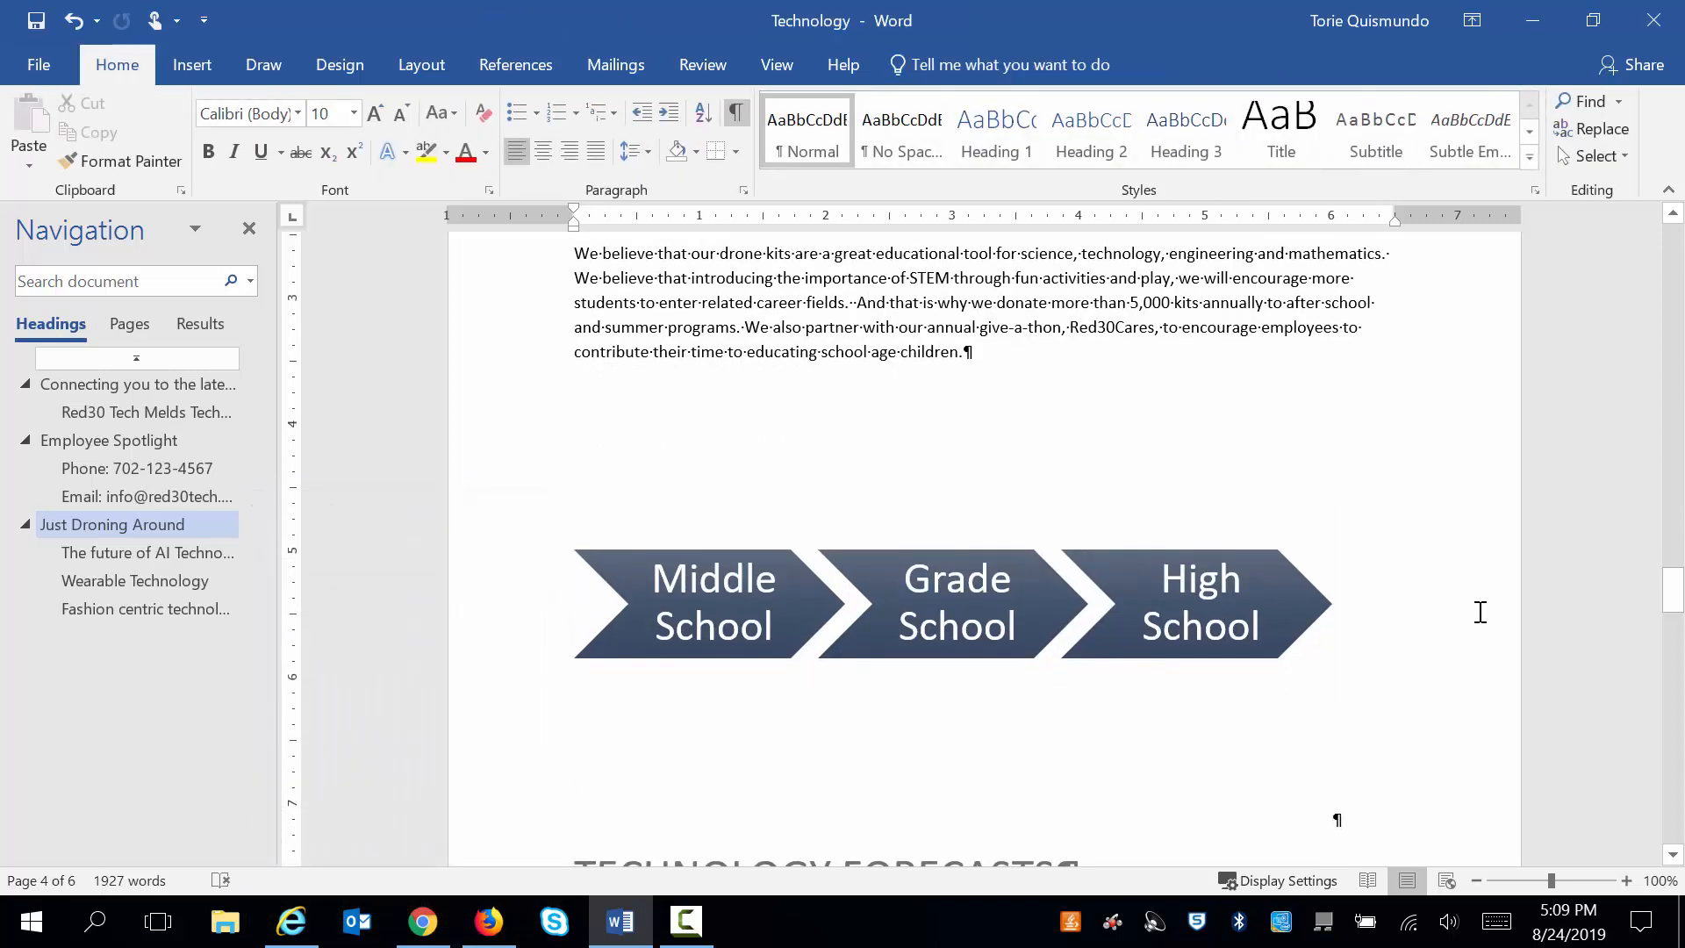
Step: Draw a 12-point star about 0.79" high and 1.19" wide beside the Technology Forecasts heading and label it "Update"
left_click_drag(1679, 602, 1677, 626)
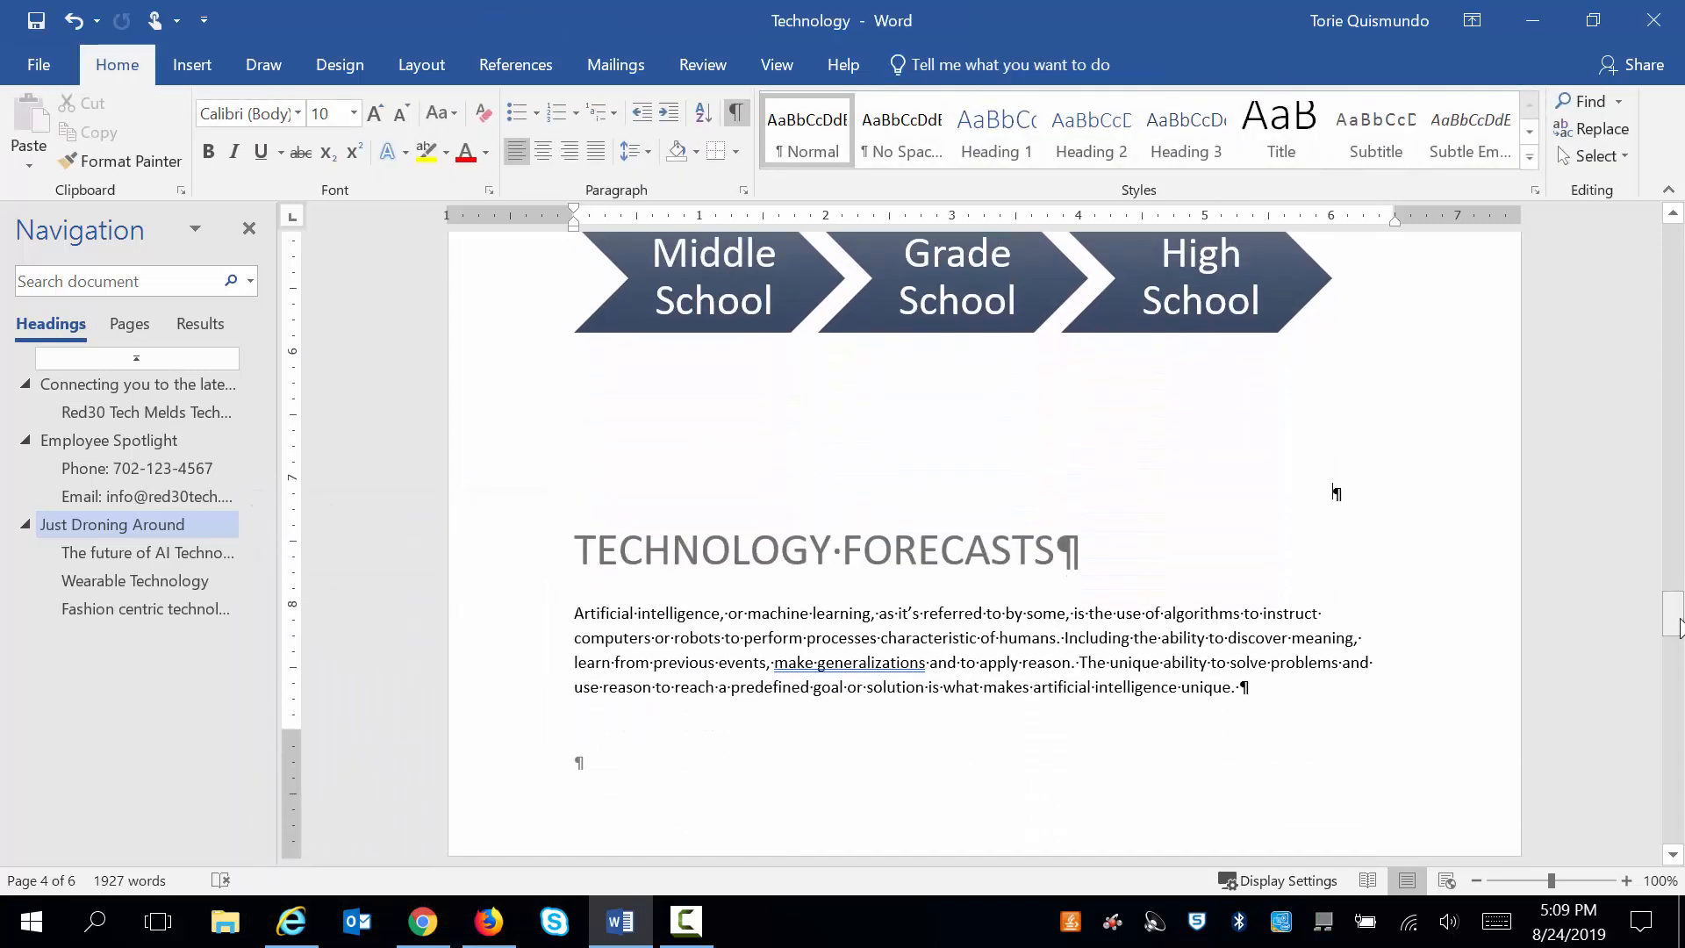
left_click(1168, 555)
left_click(195, 63)
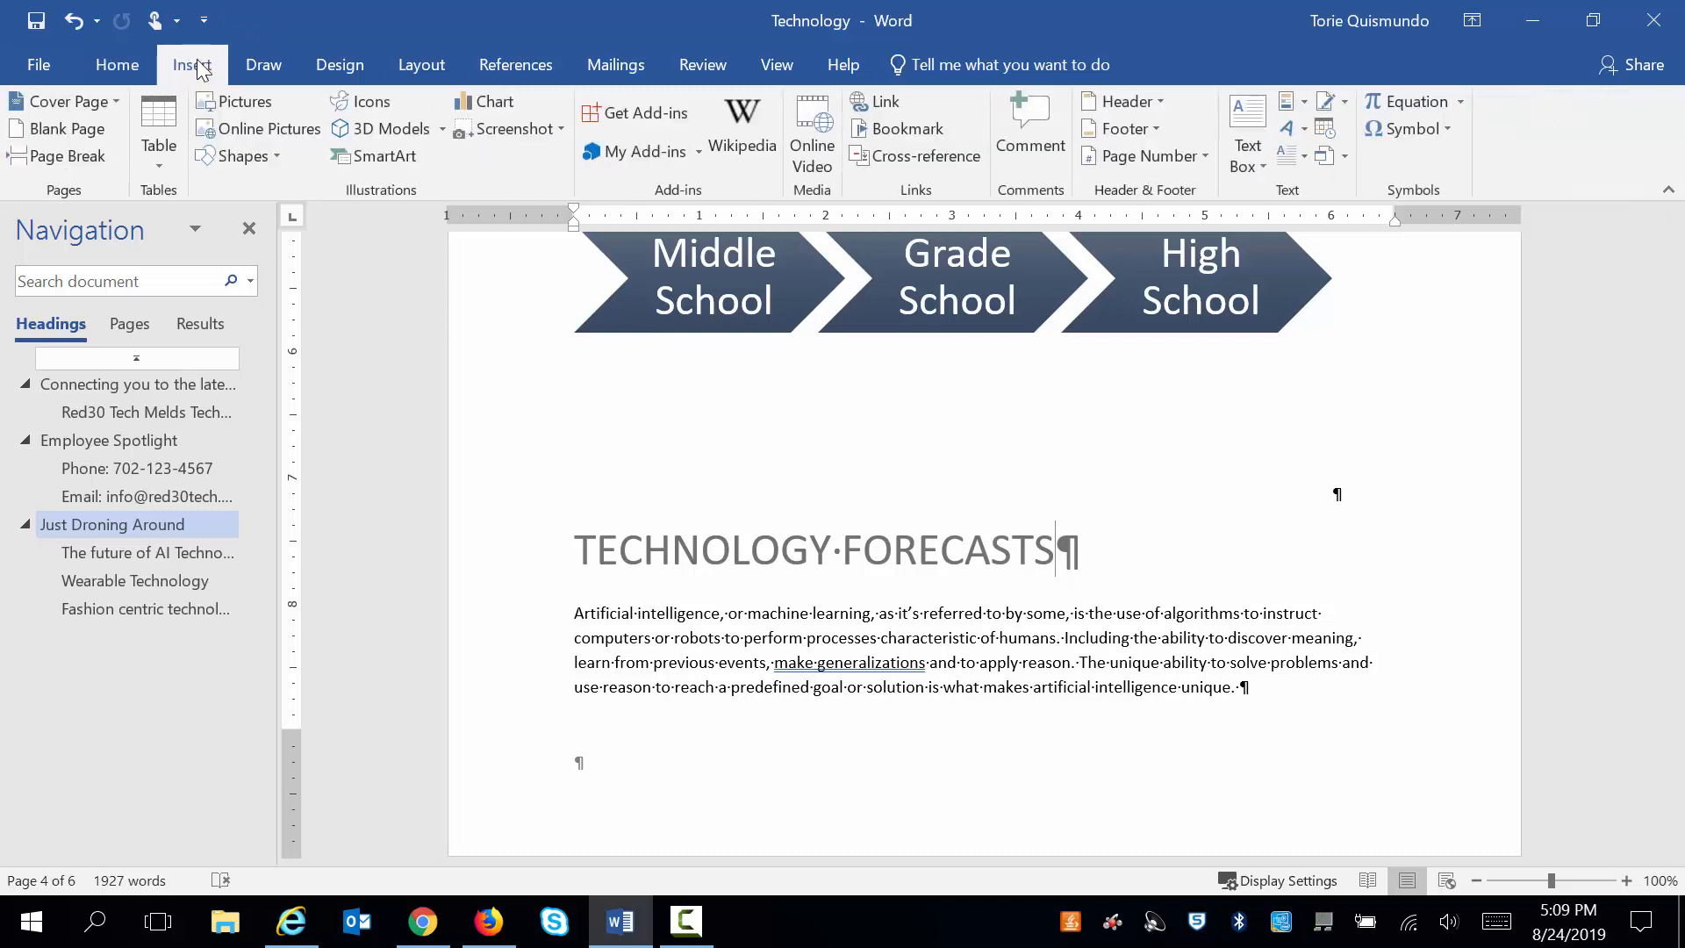
left_click(233, 151)
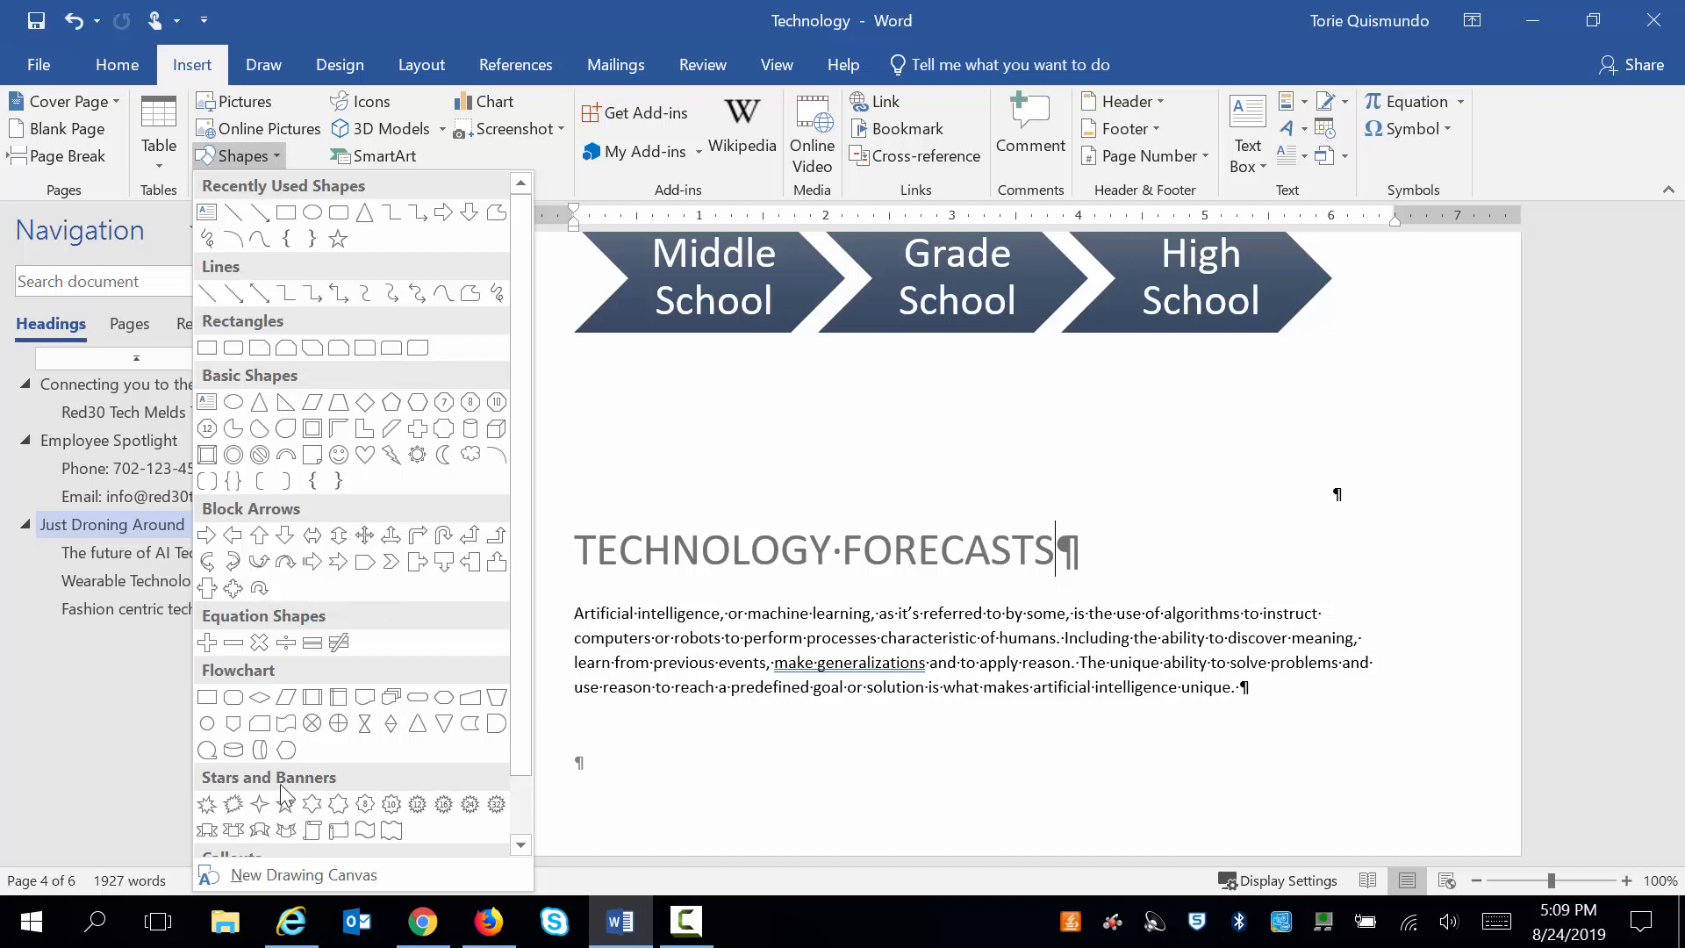
left_click_drag(520, 751, 516, 838)
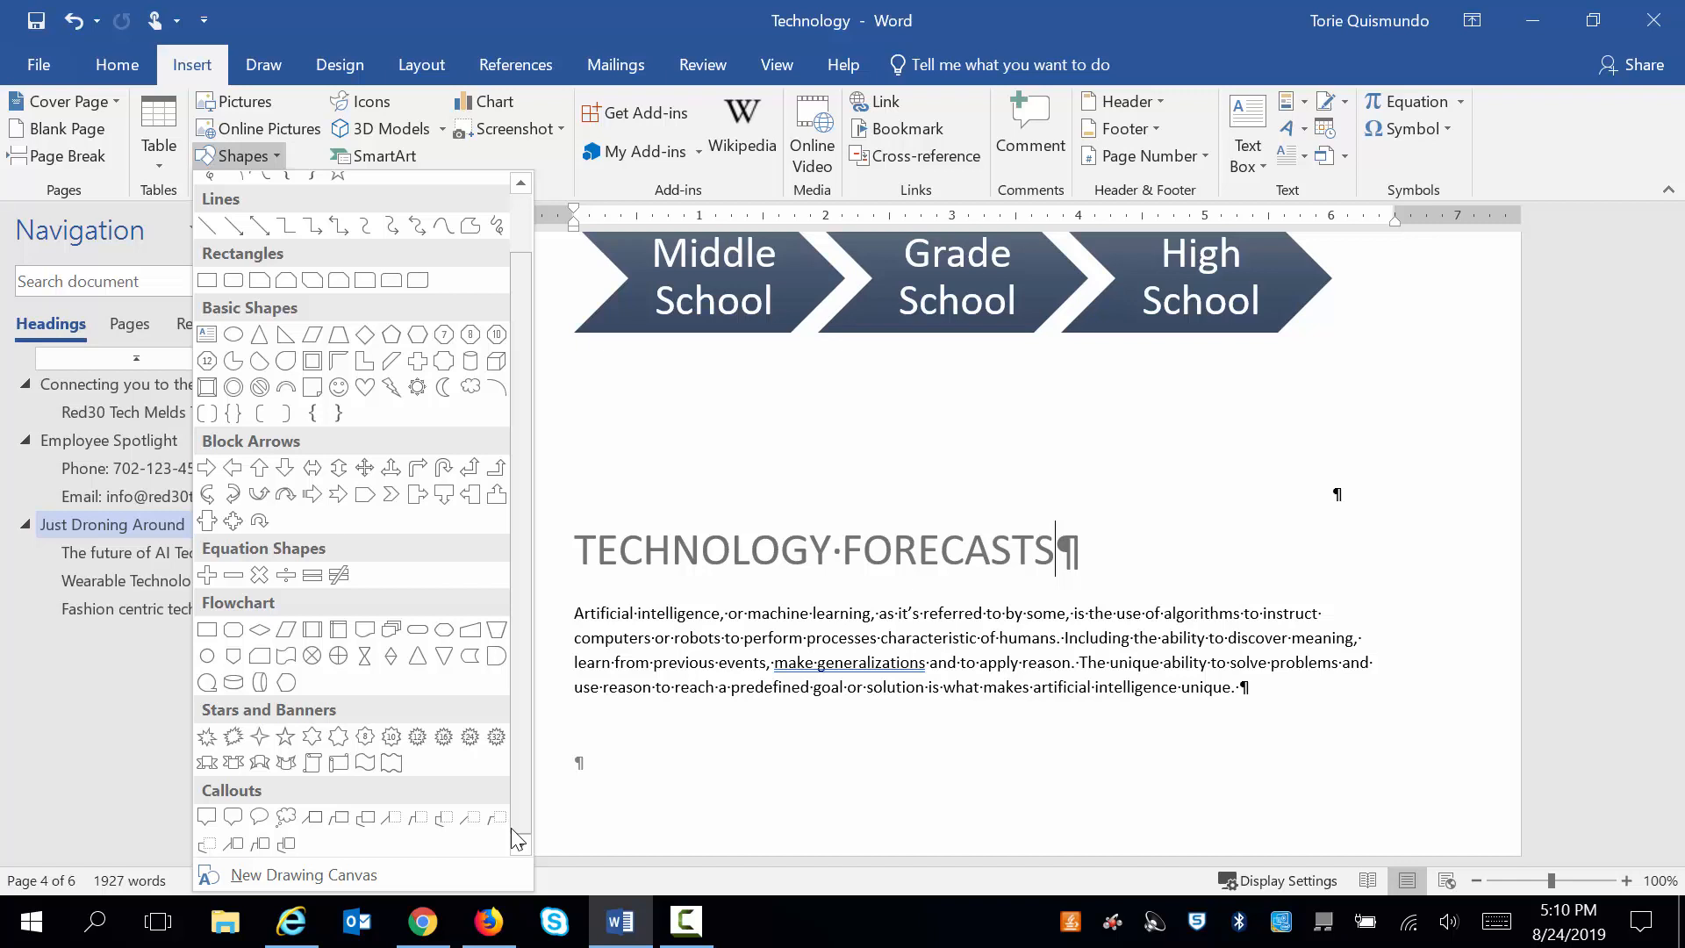
left_click(417, 739)
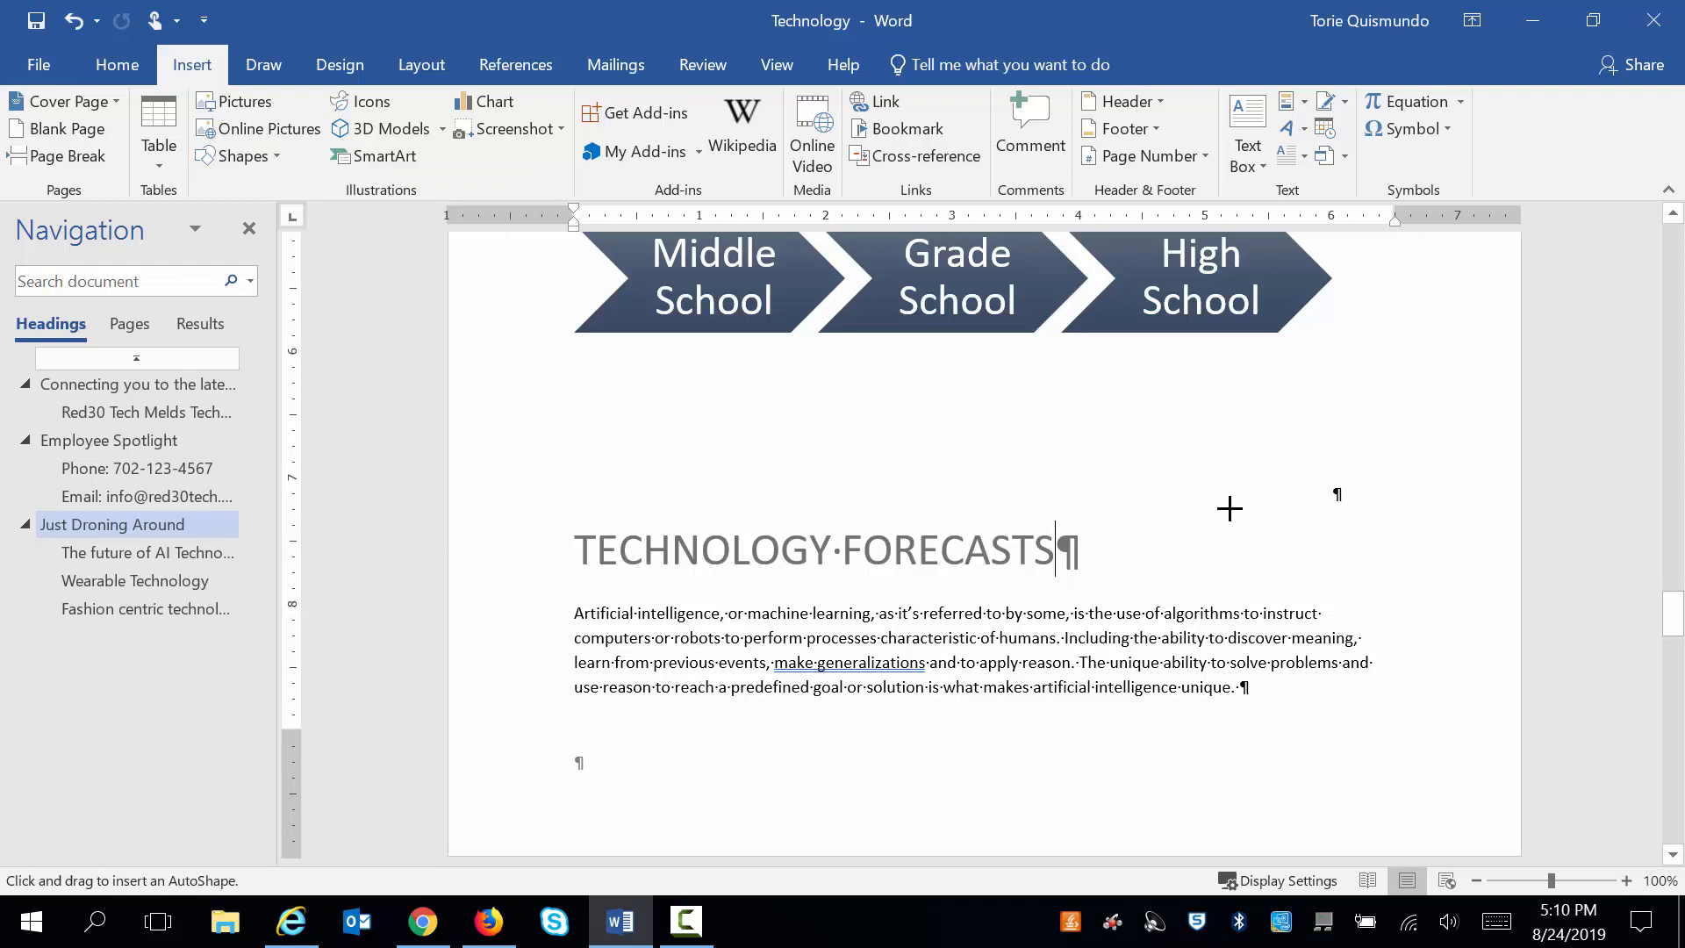
mouse_move(1228, 507)
left_mouse_down()
mouse_move(1320, 587)
mouse_move(1381, 606)
left_mouse_up()
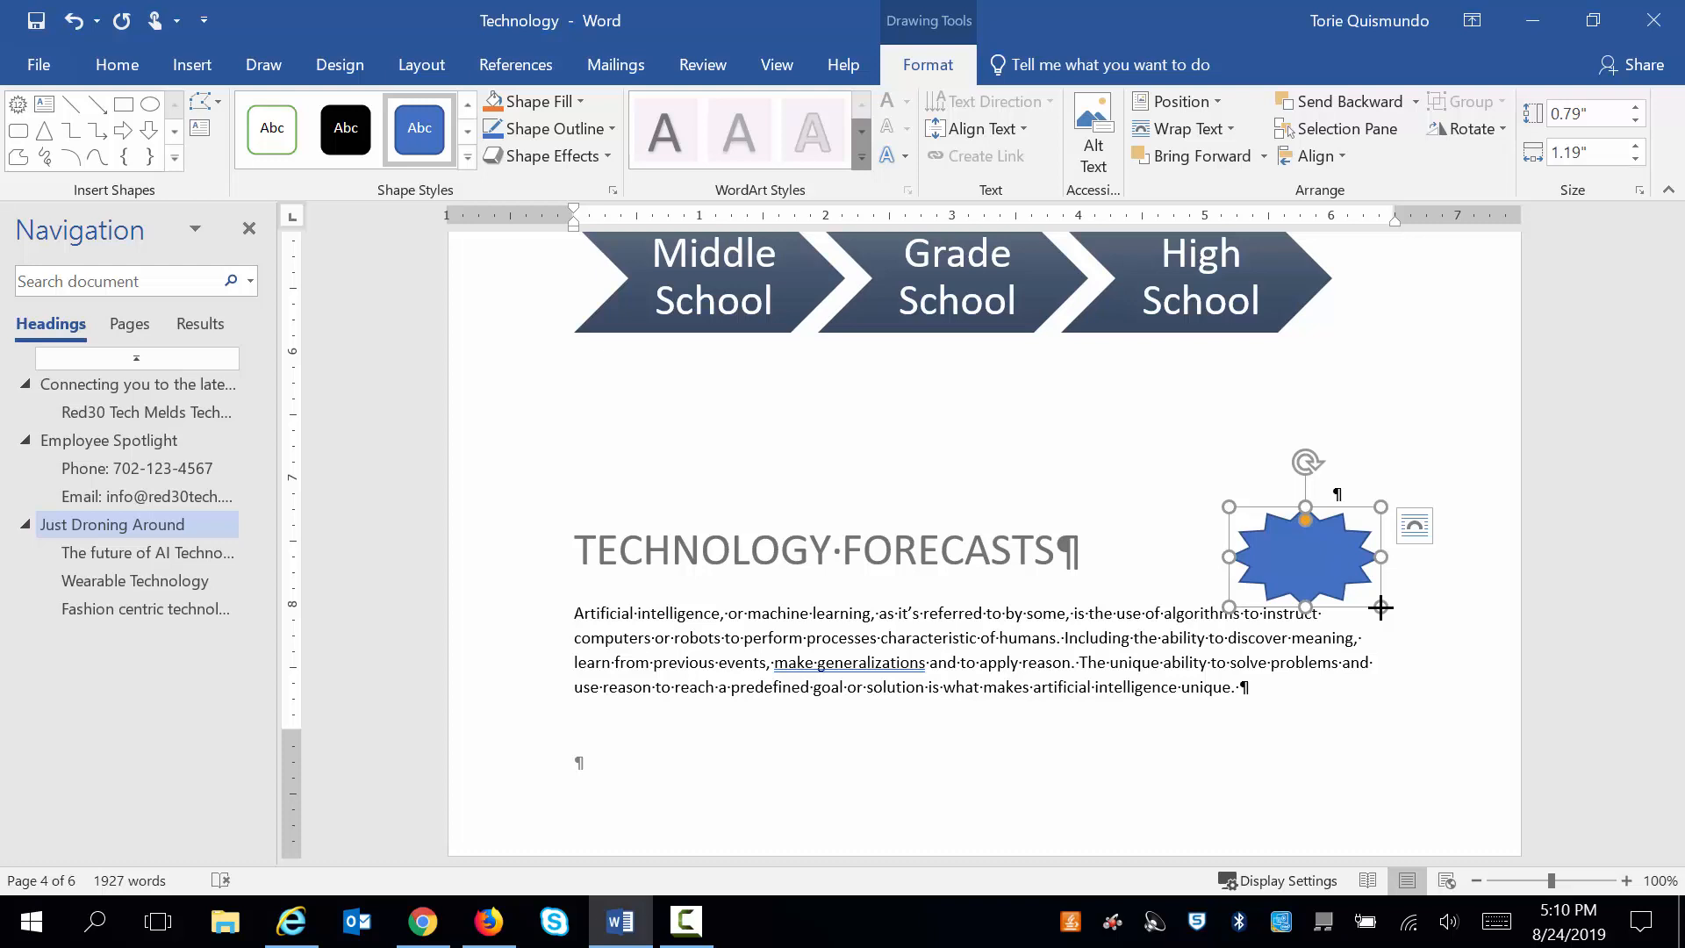
type("Update")
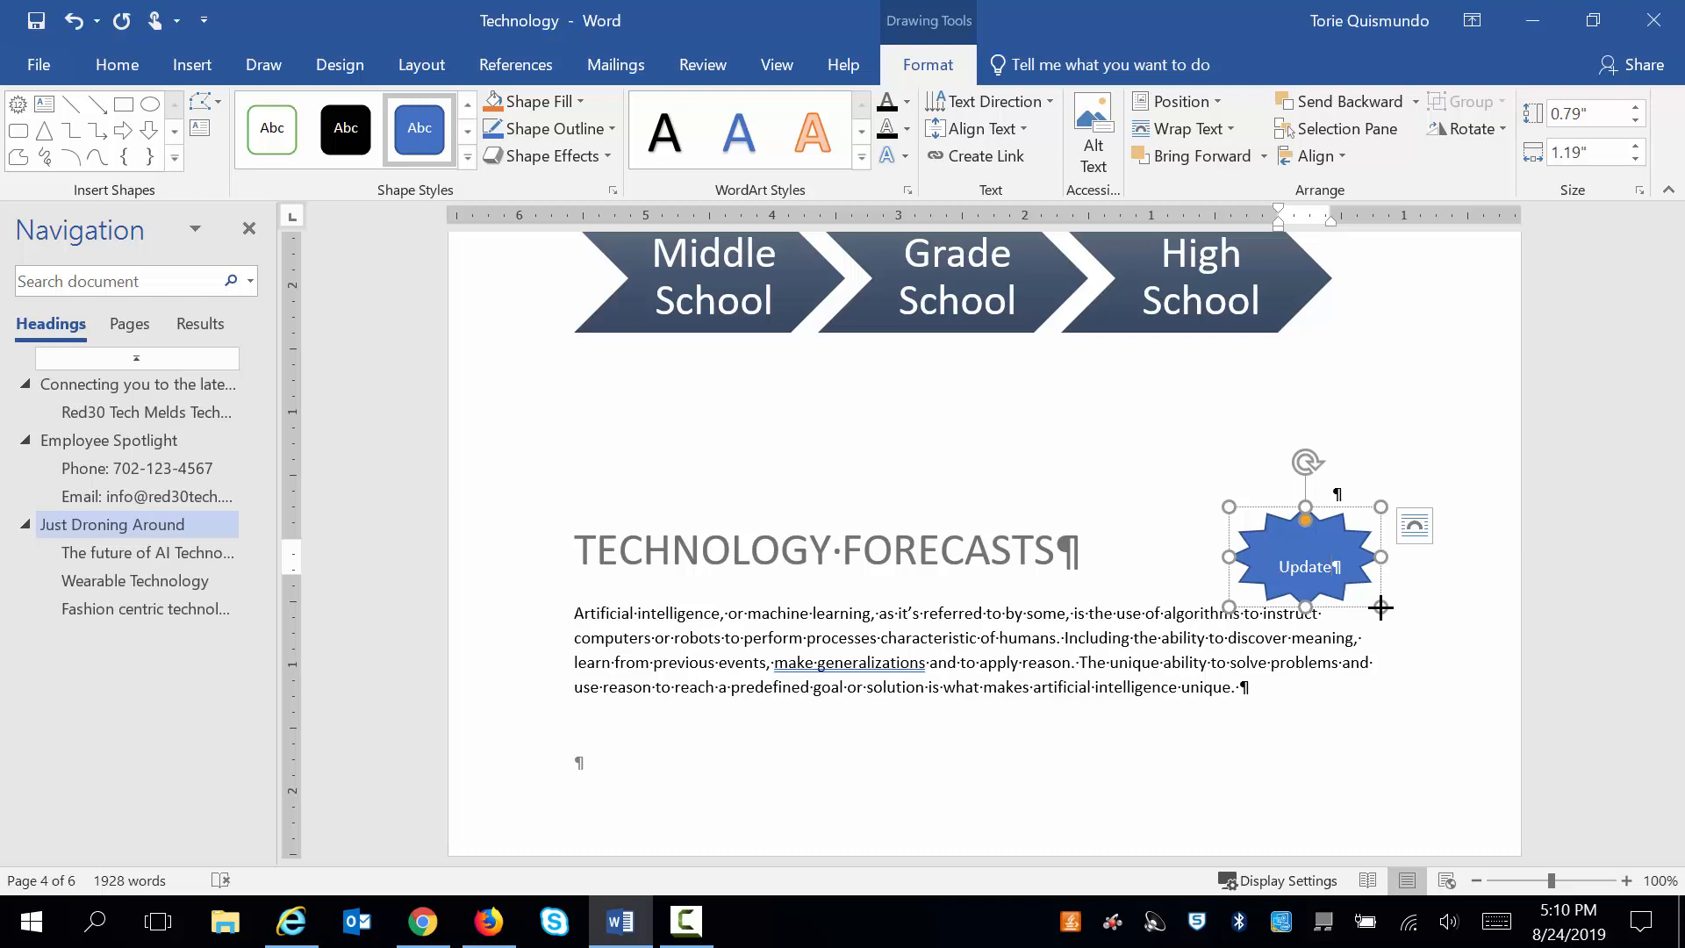
left_click(1522, 734)
Step: Apply the first Bevel shape effect to the "Update" star and deselect it
left_click(1319, 548)
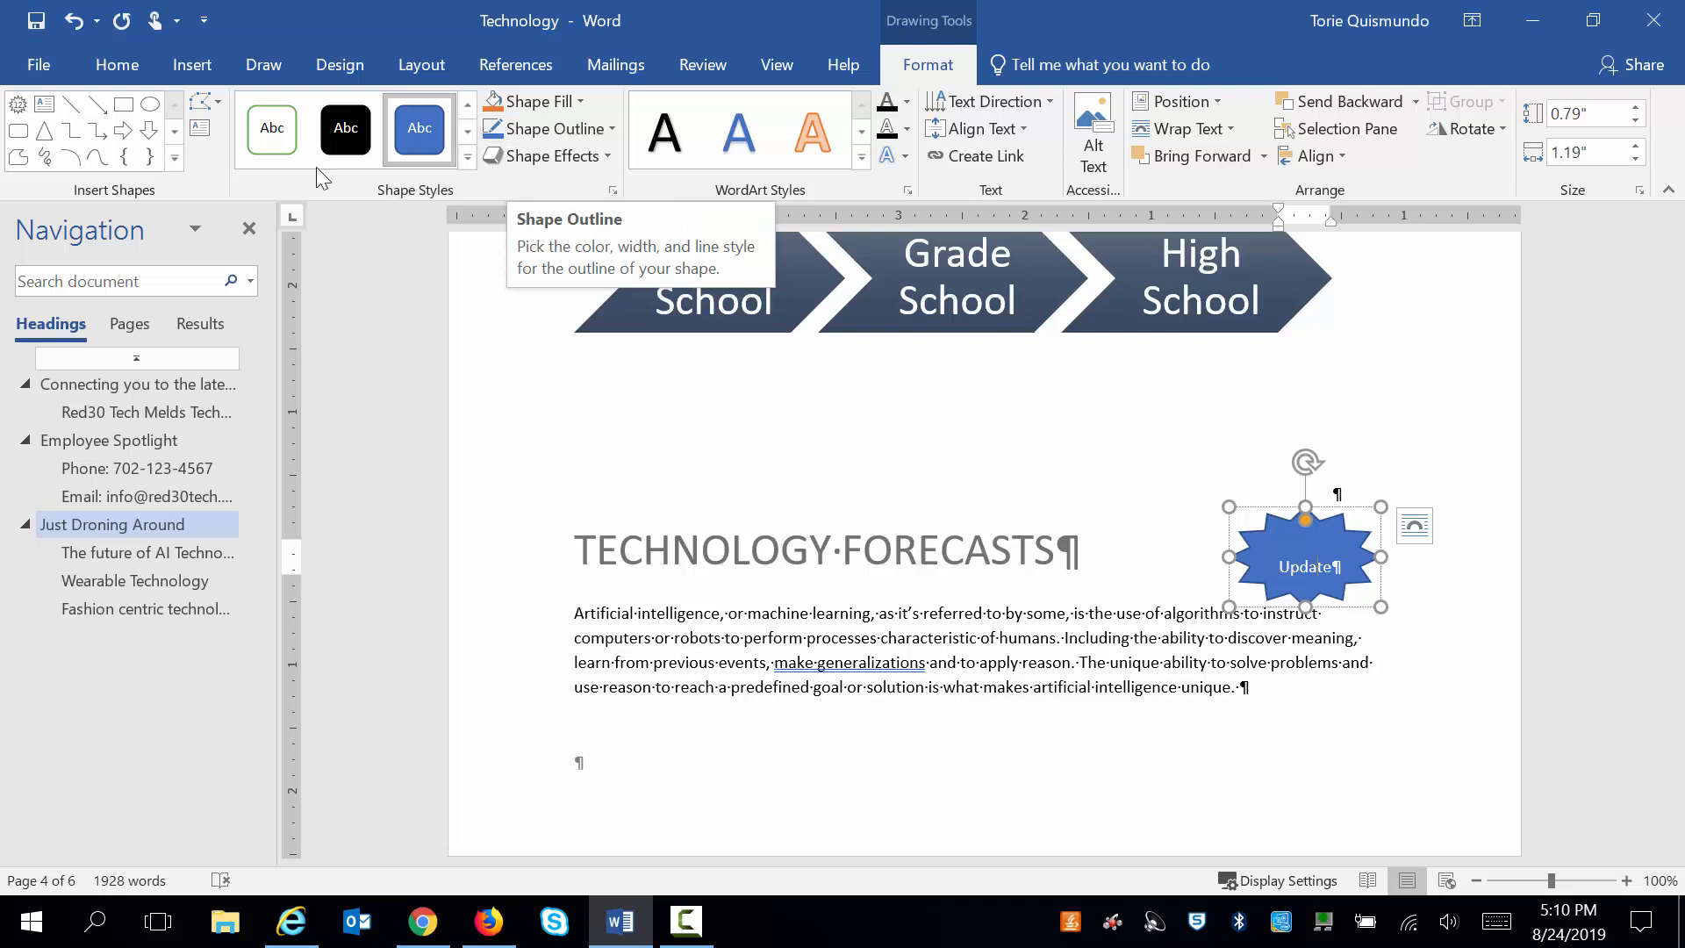
left_click(608, 156)
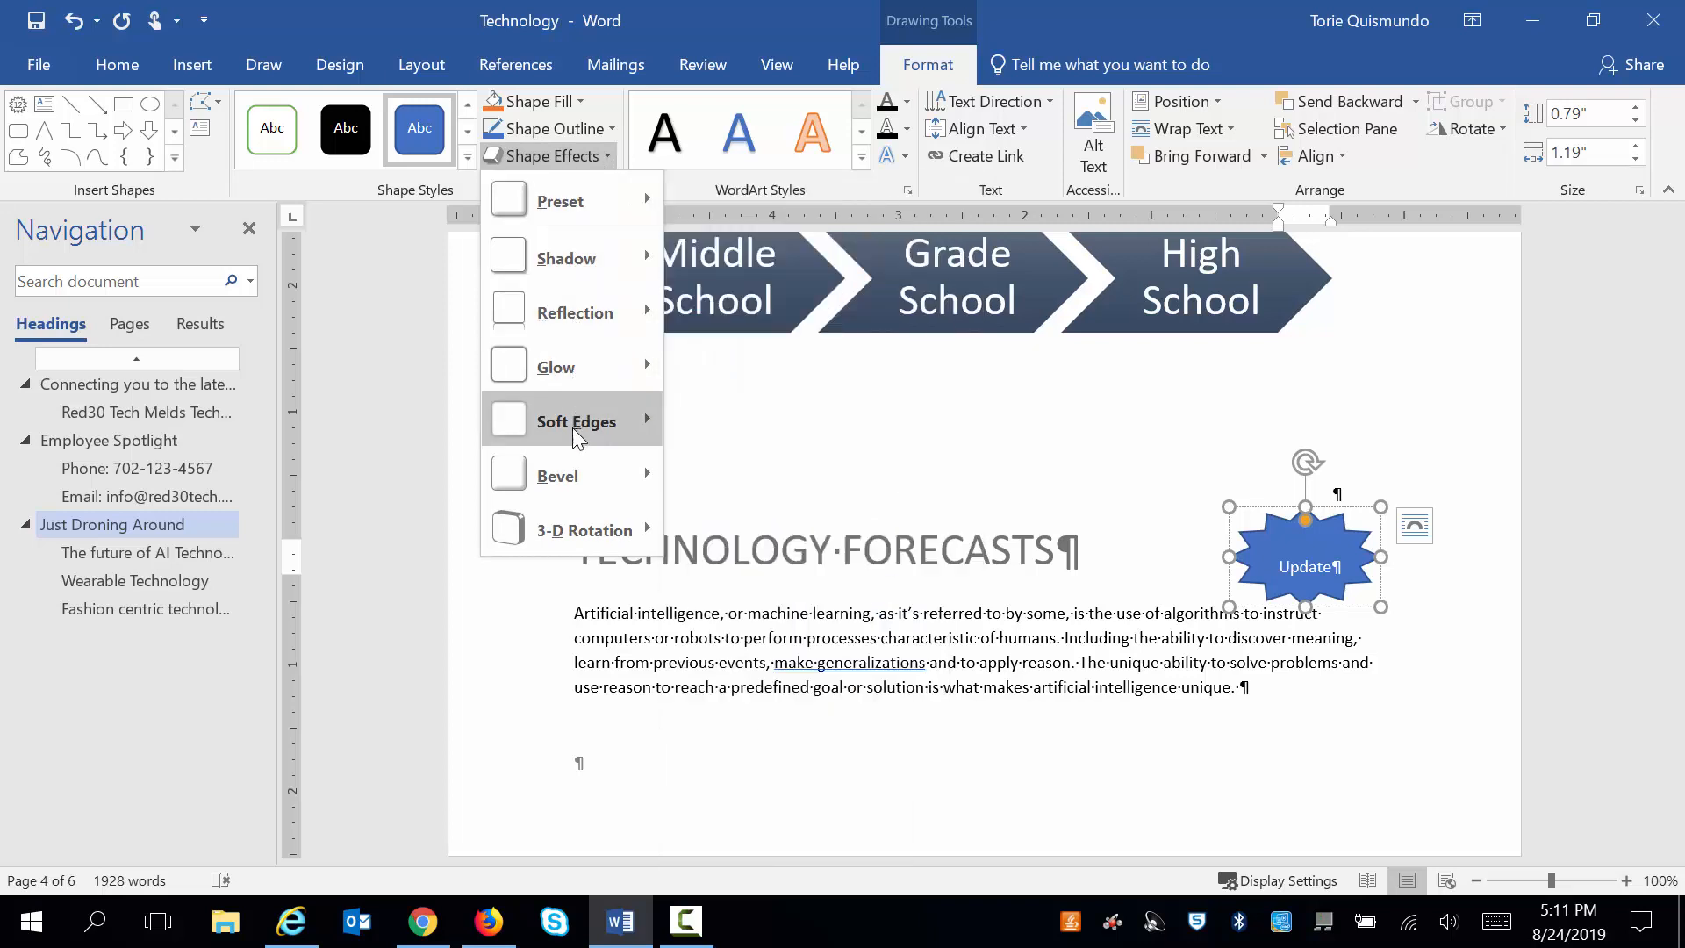
mouse_move(566, 477)
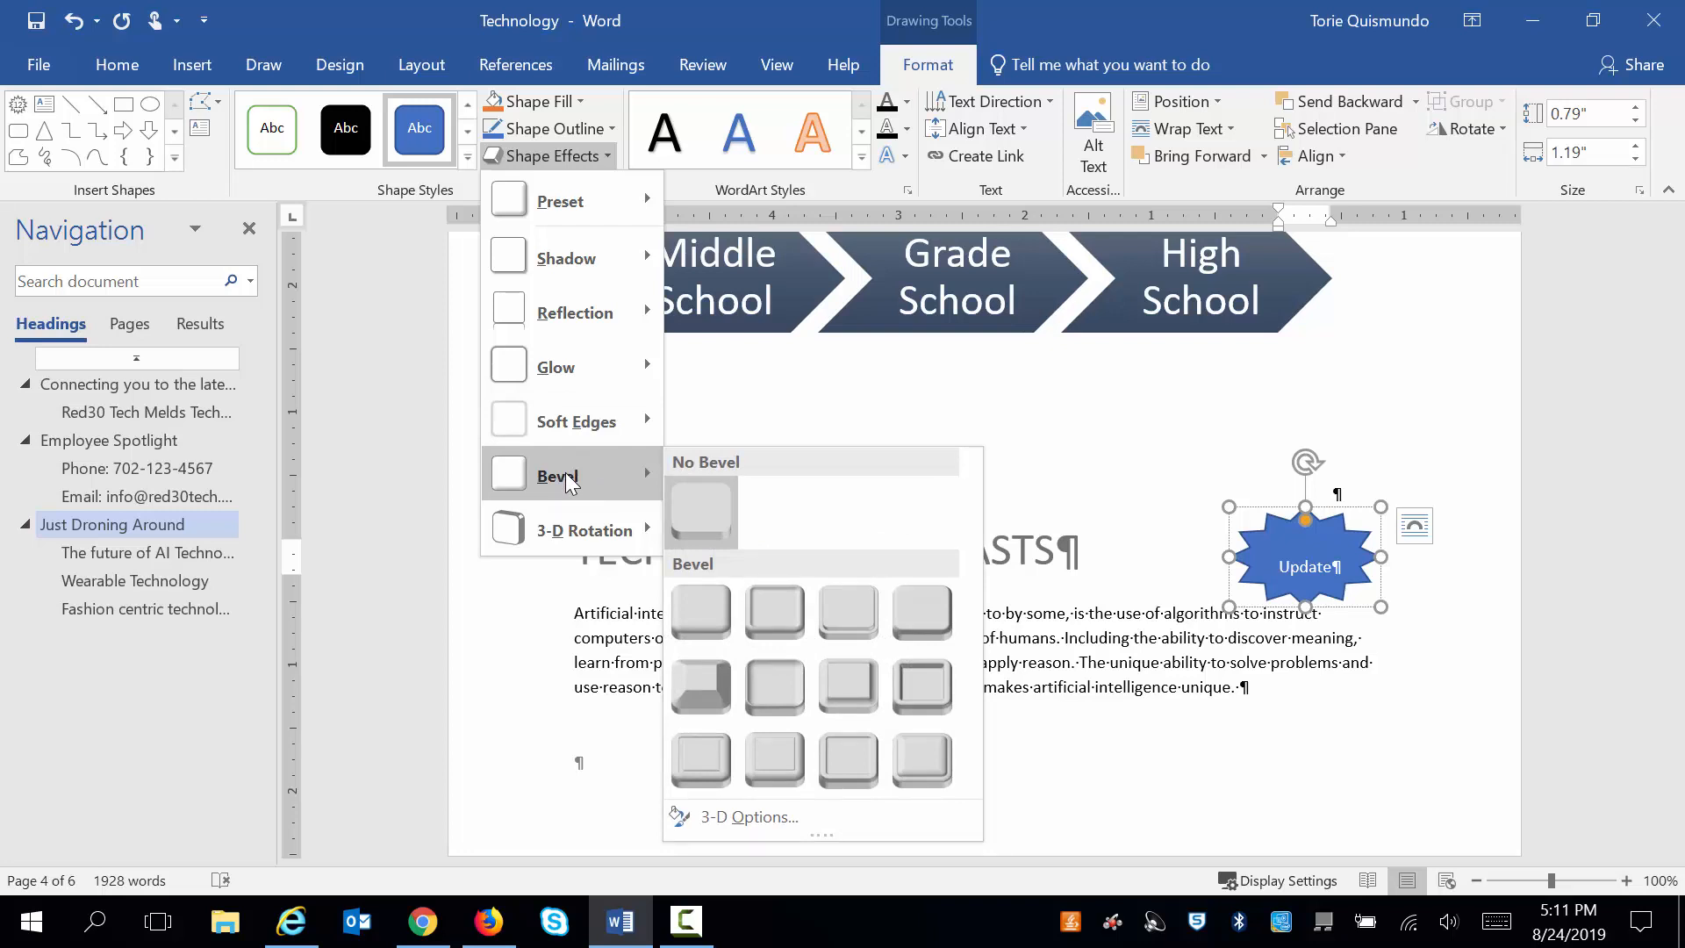
left_click(701, 609)
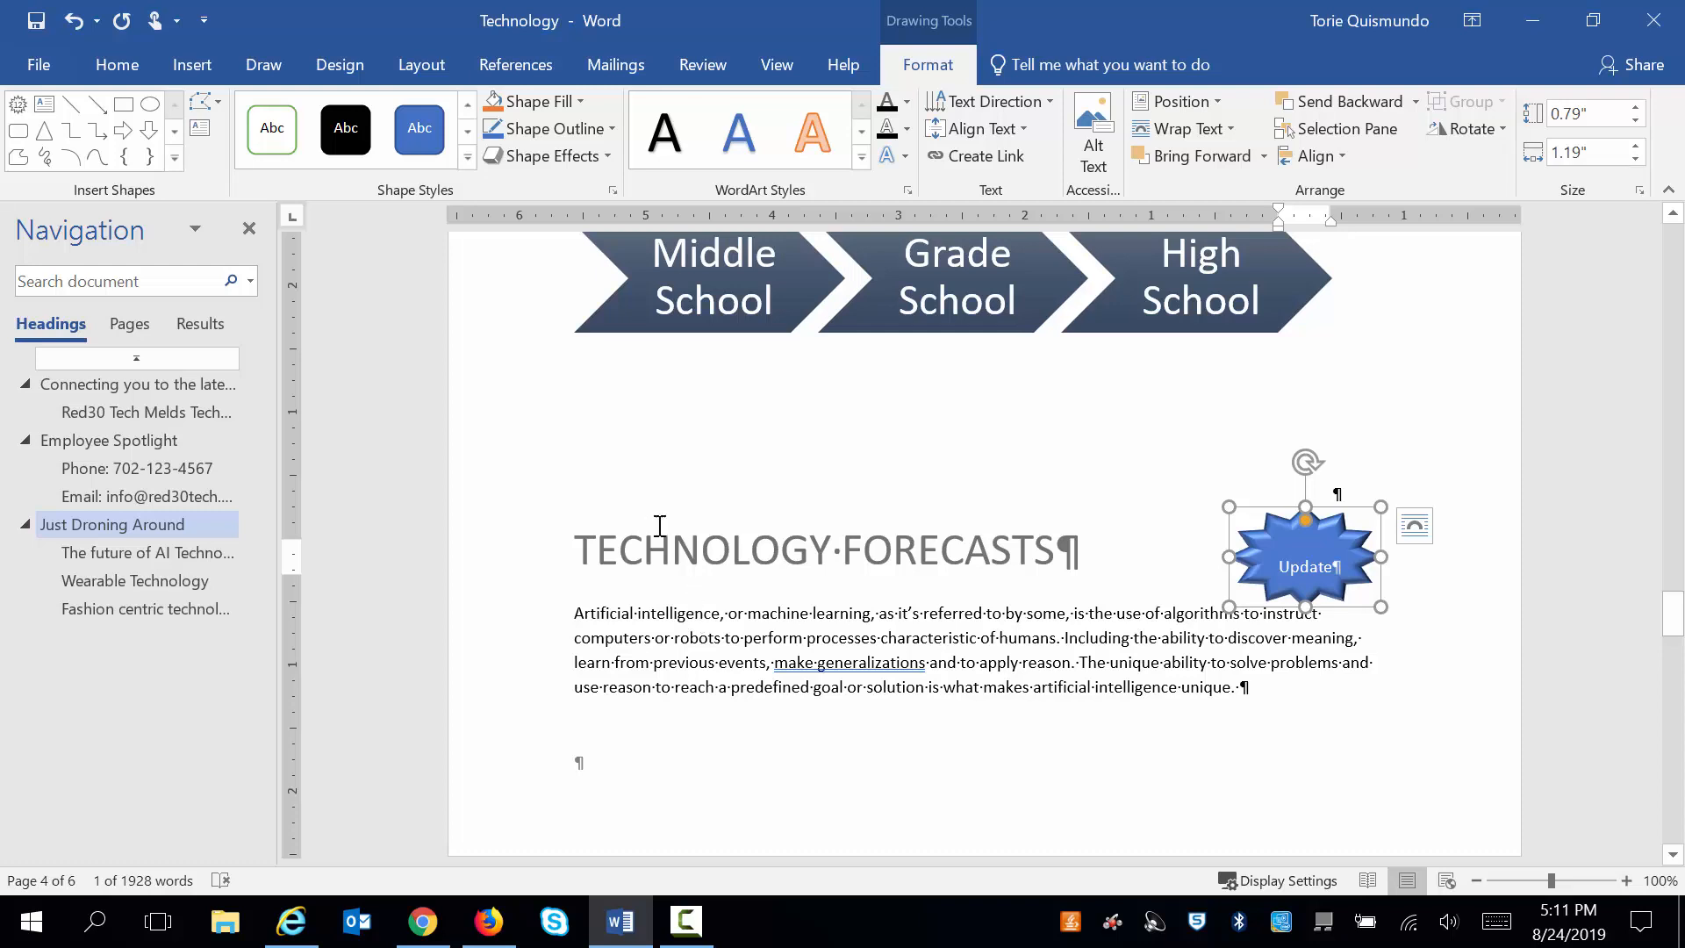
left_click(711, 439)
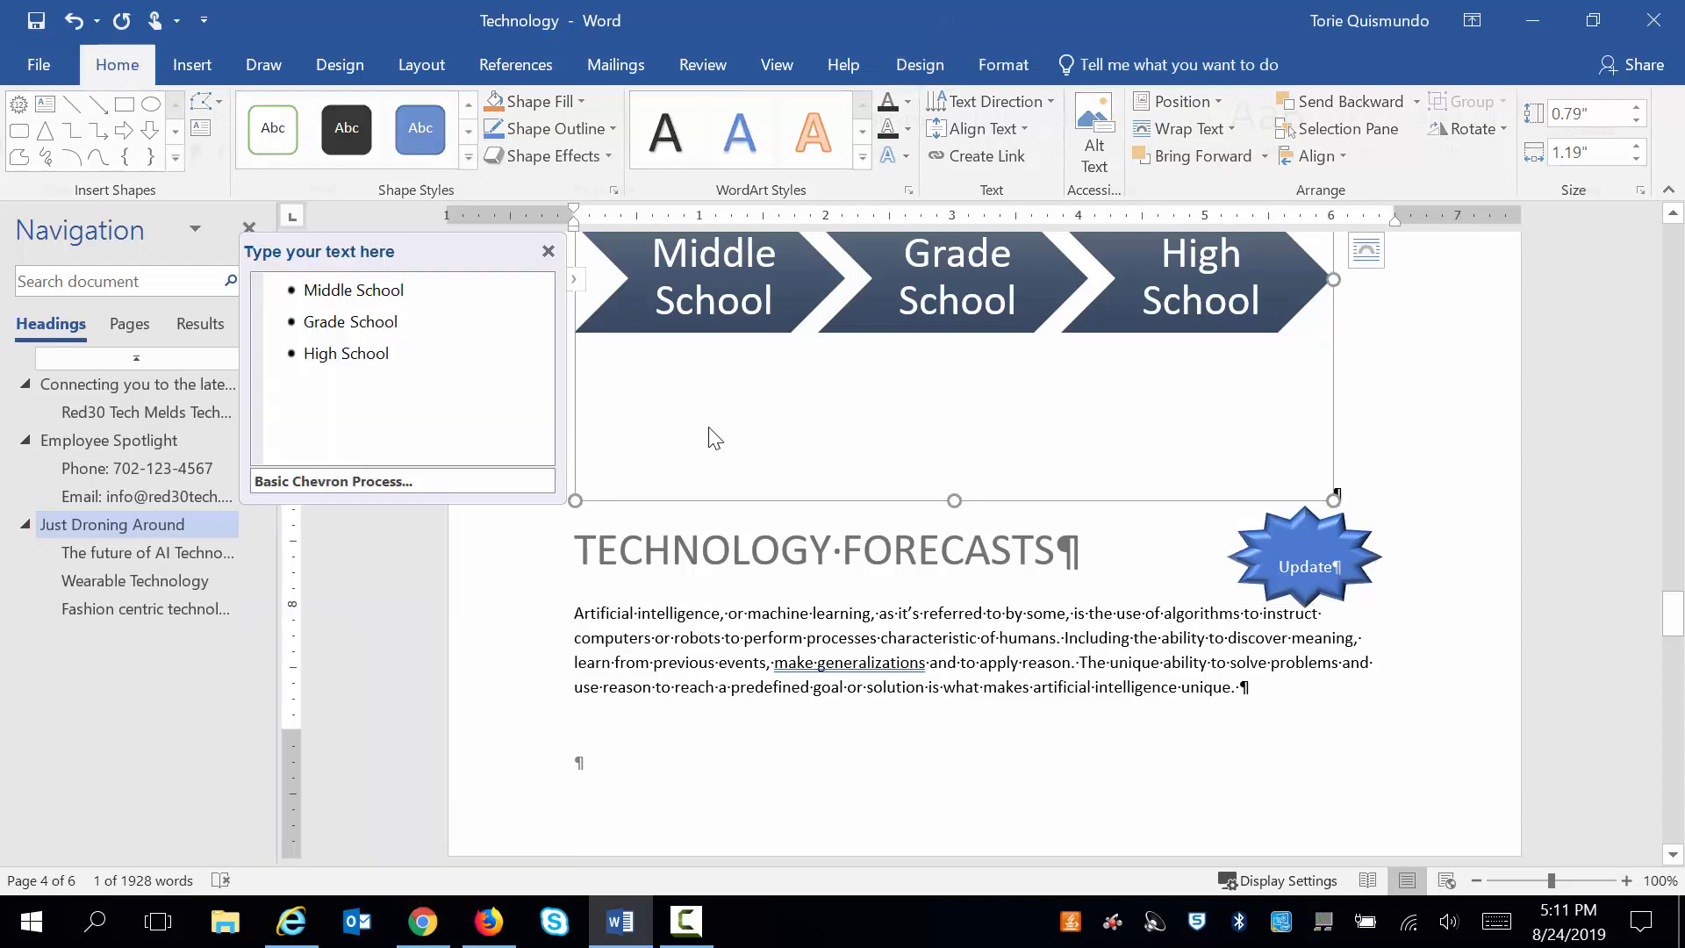
left_click(455, 566)
left_click(964, 709)
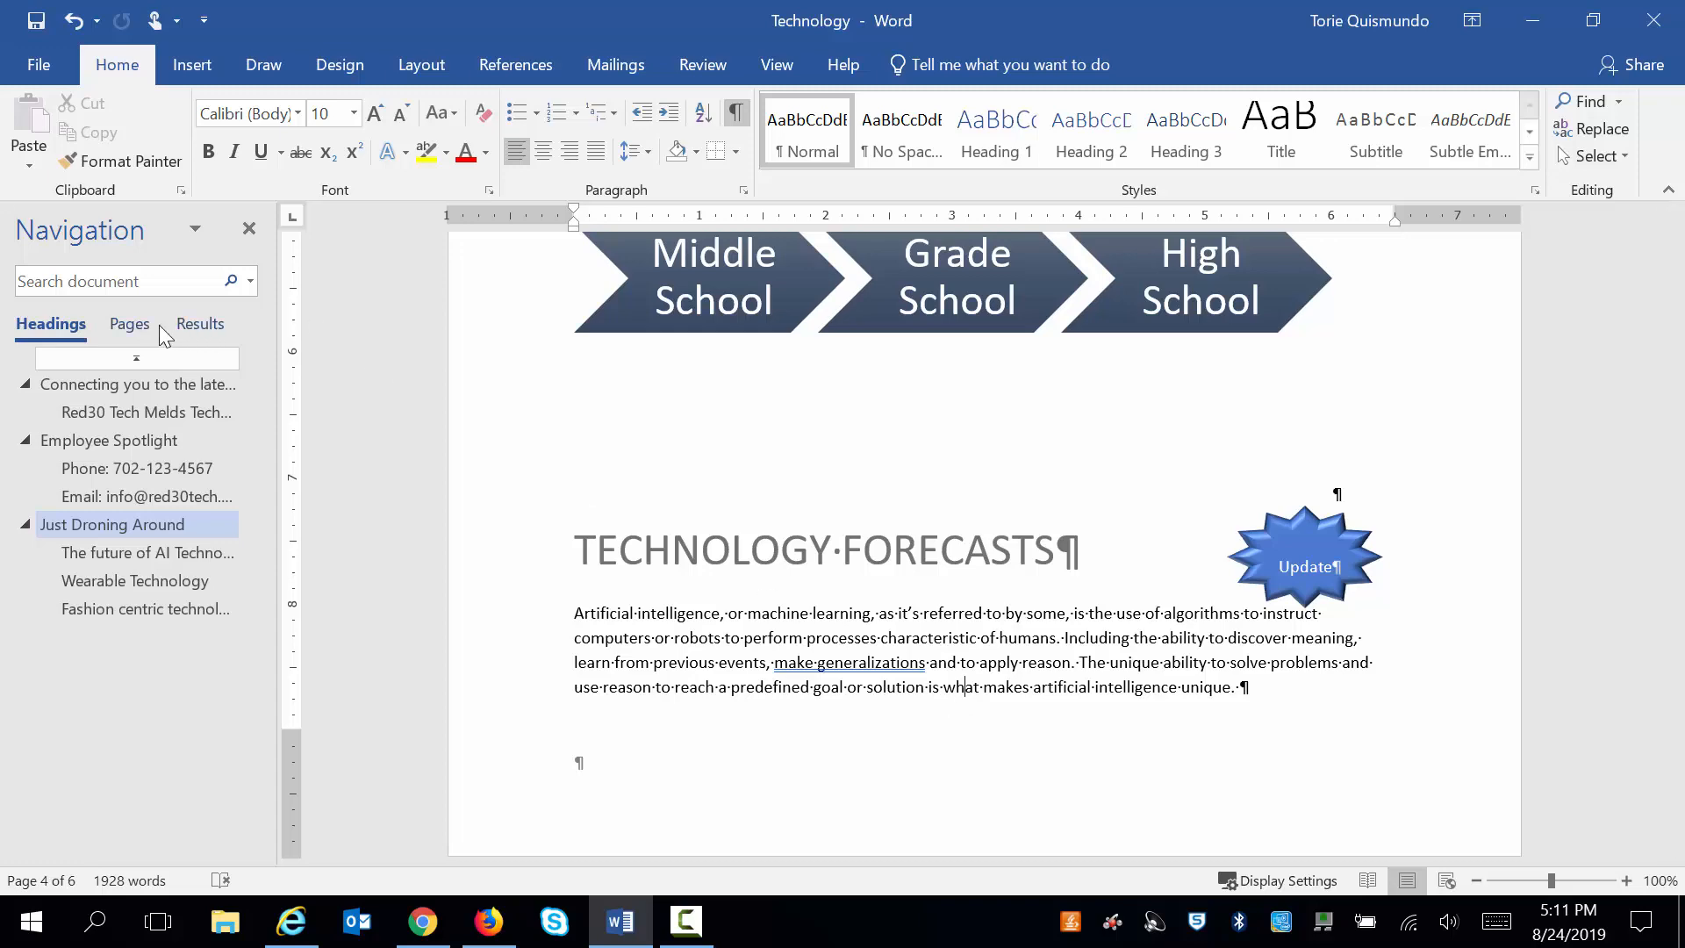
Step: Place the cursor in the empty paragraph beneath the heading "The future of AI Technology" for an insertion
left_click(147, 552)
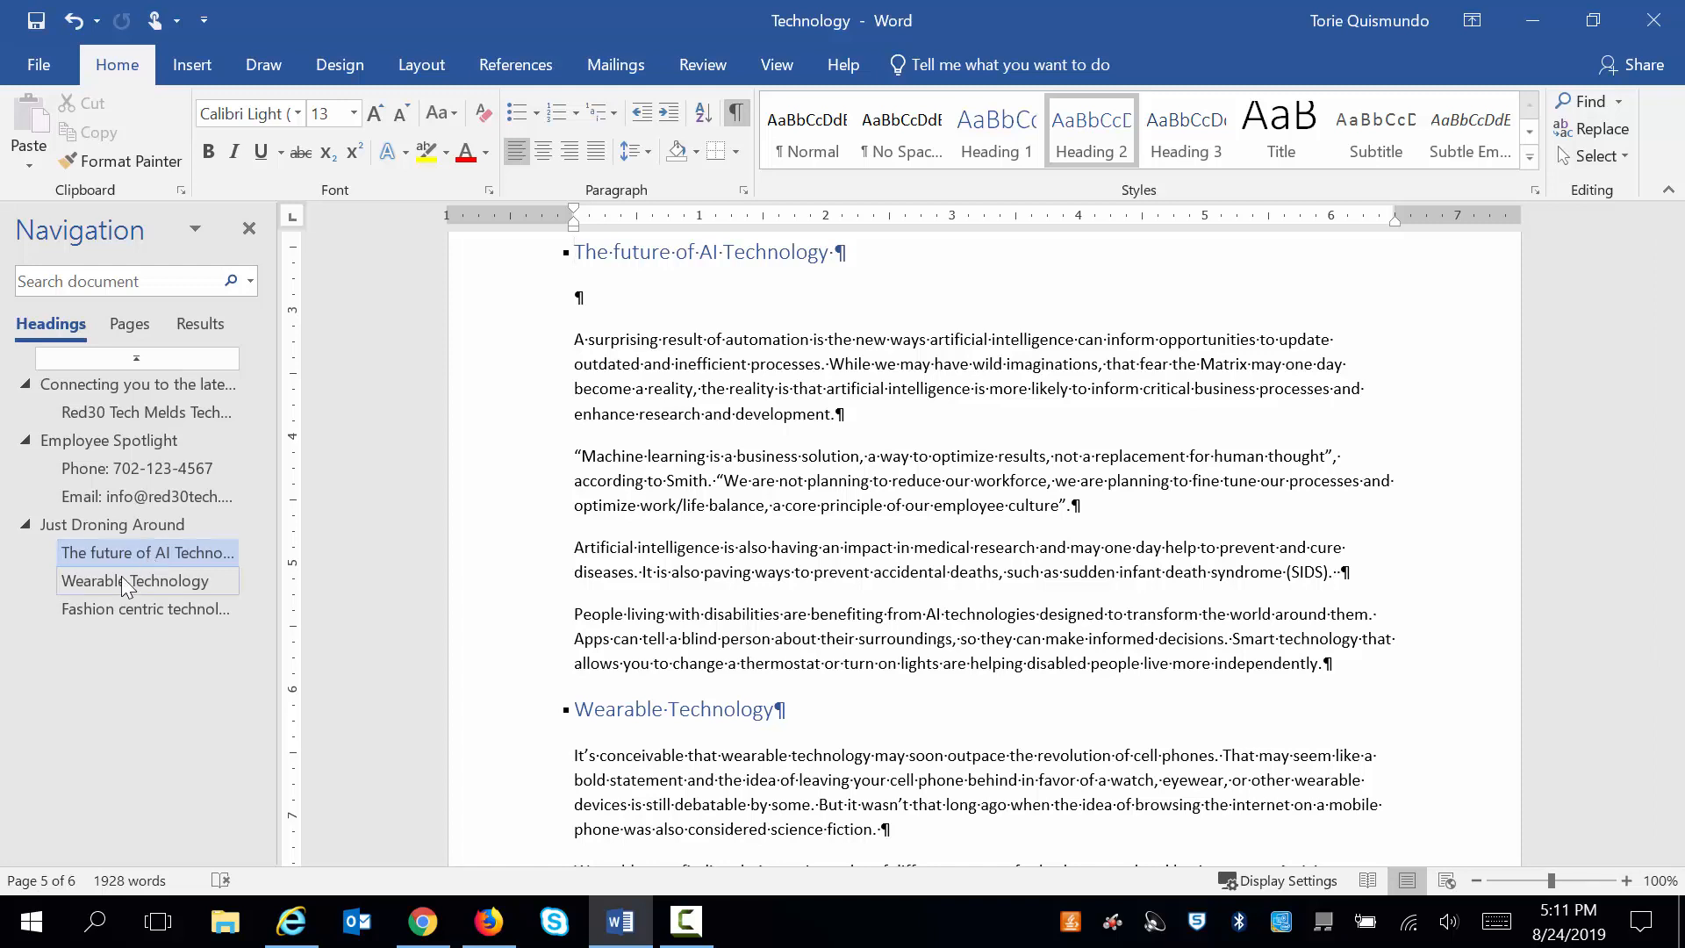
left_click(608, 302)
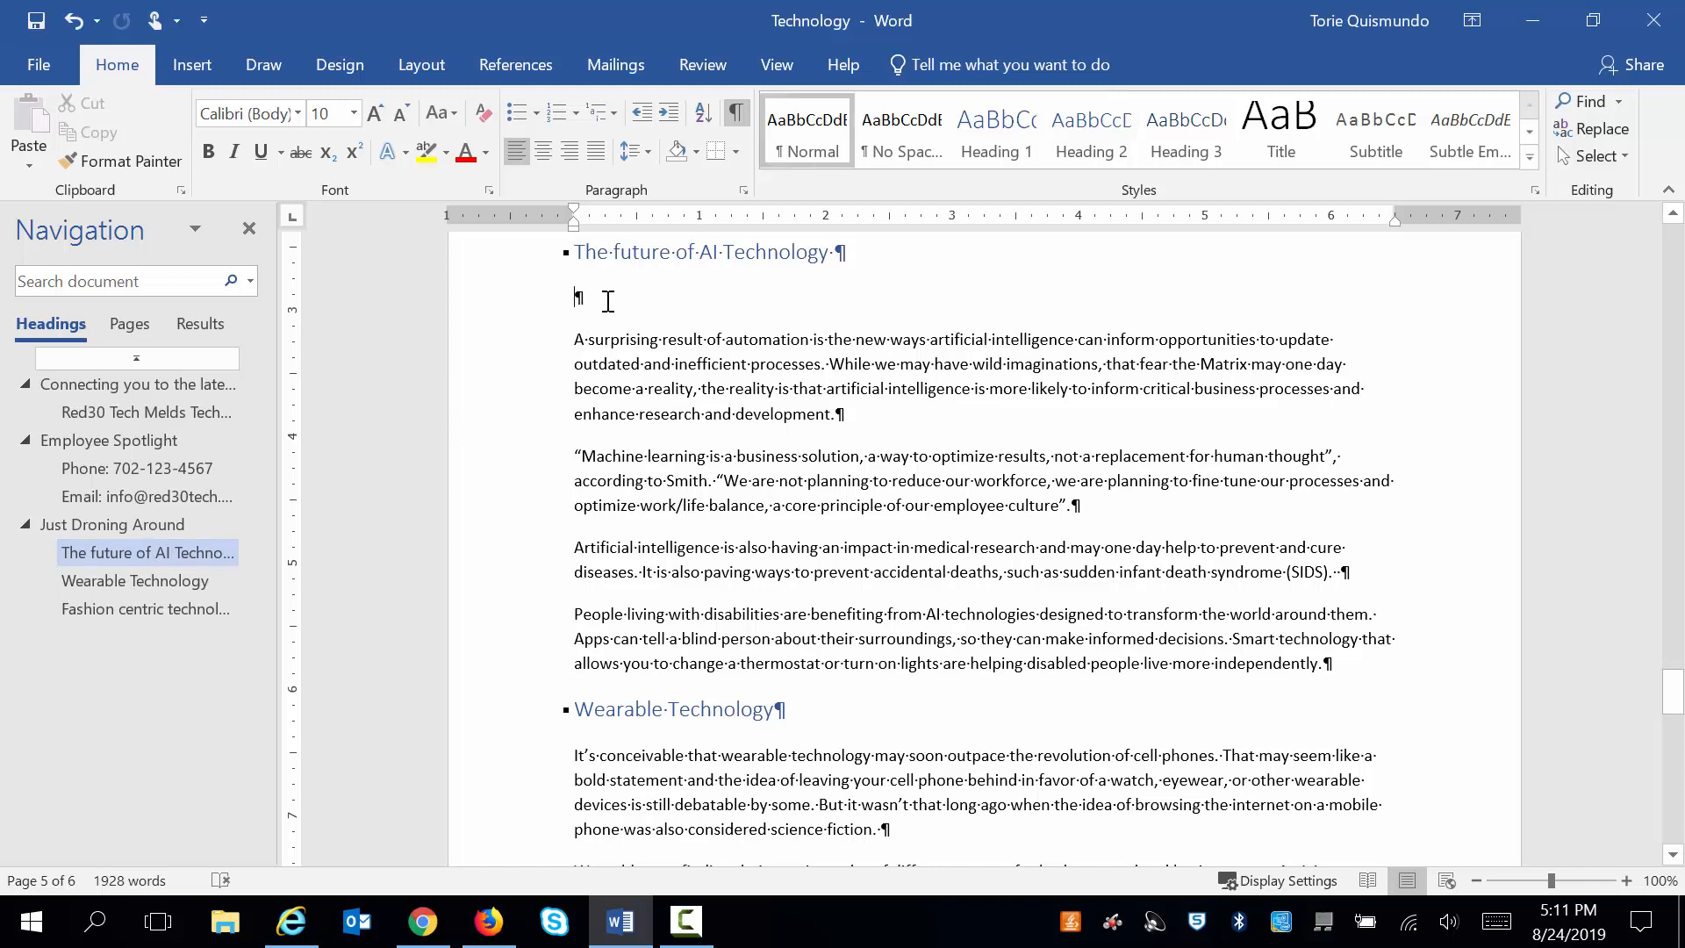
left_click(177, 69)
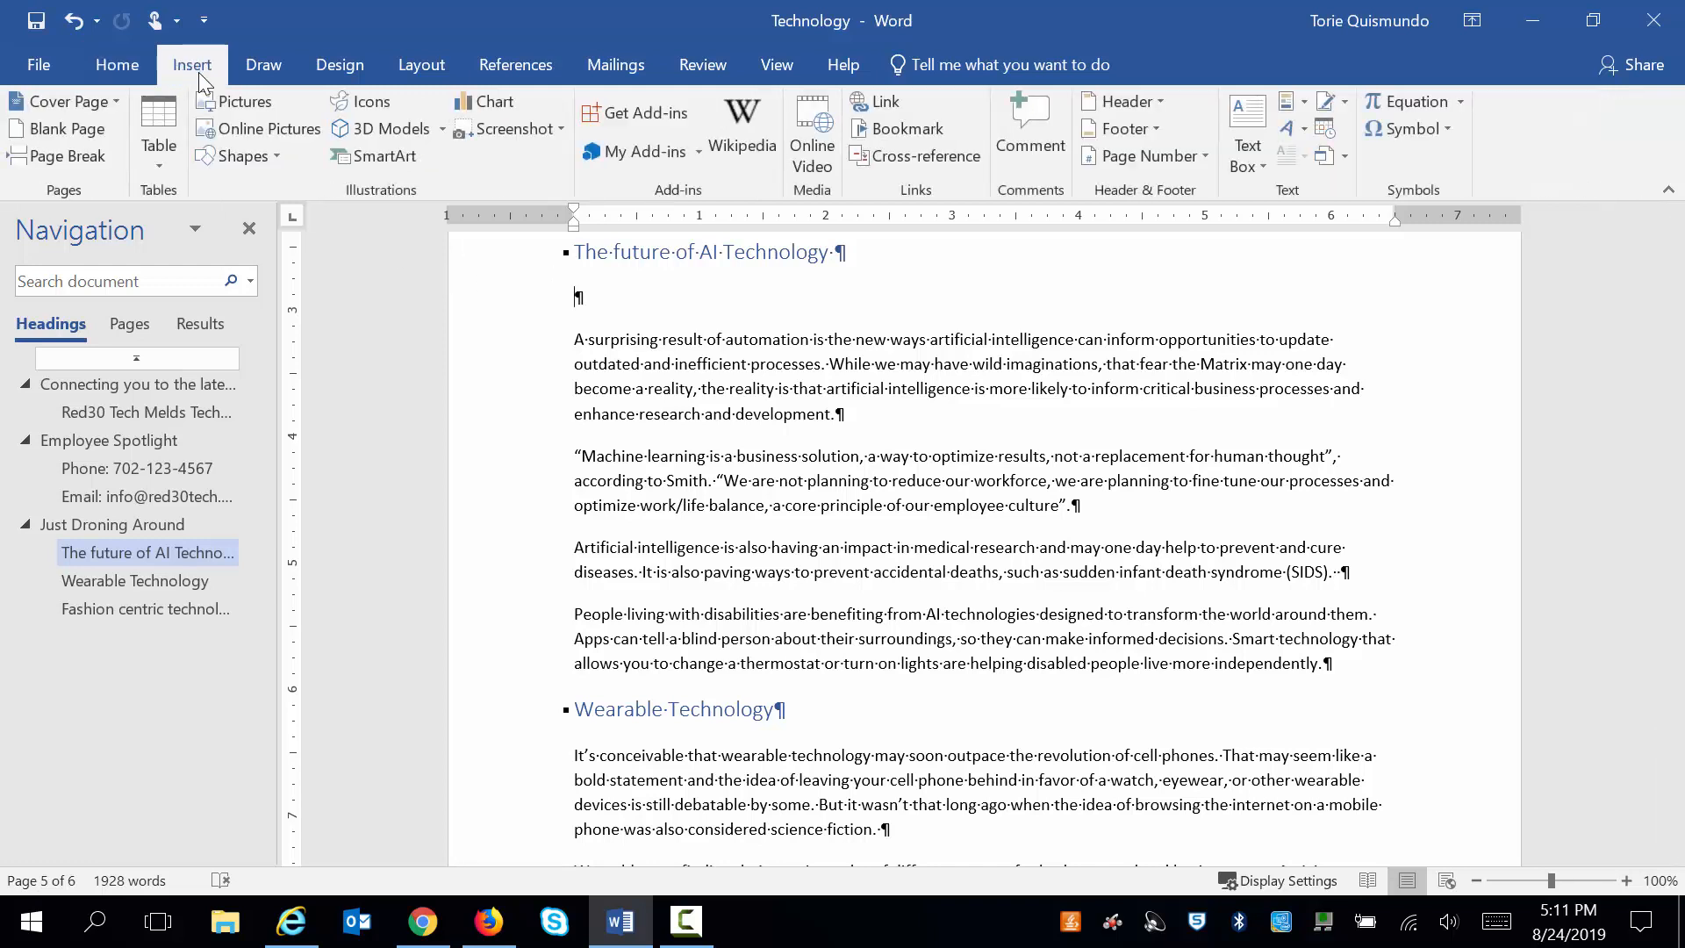
left_click(383, 135)
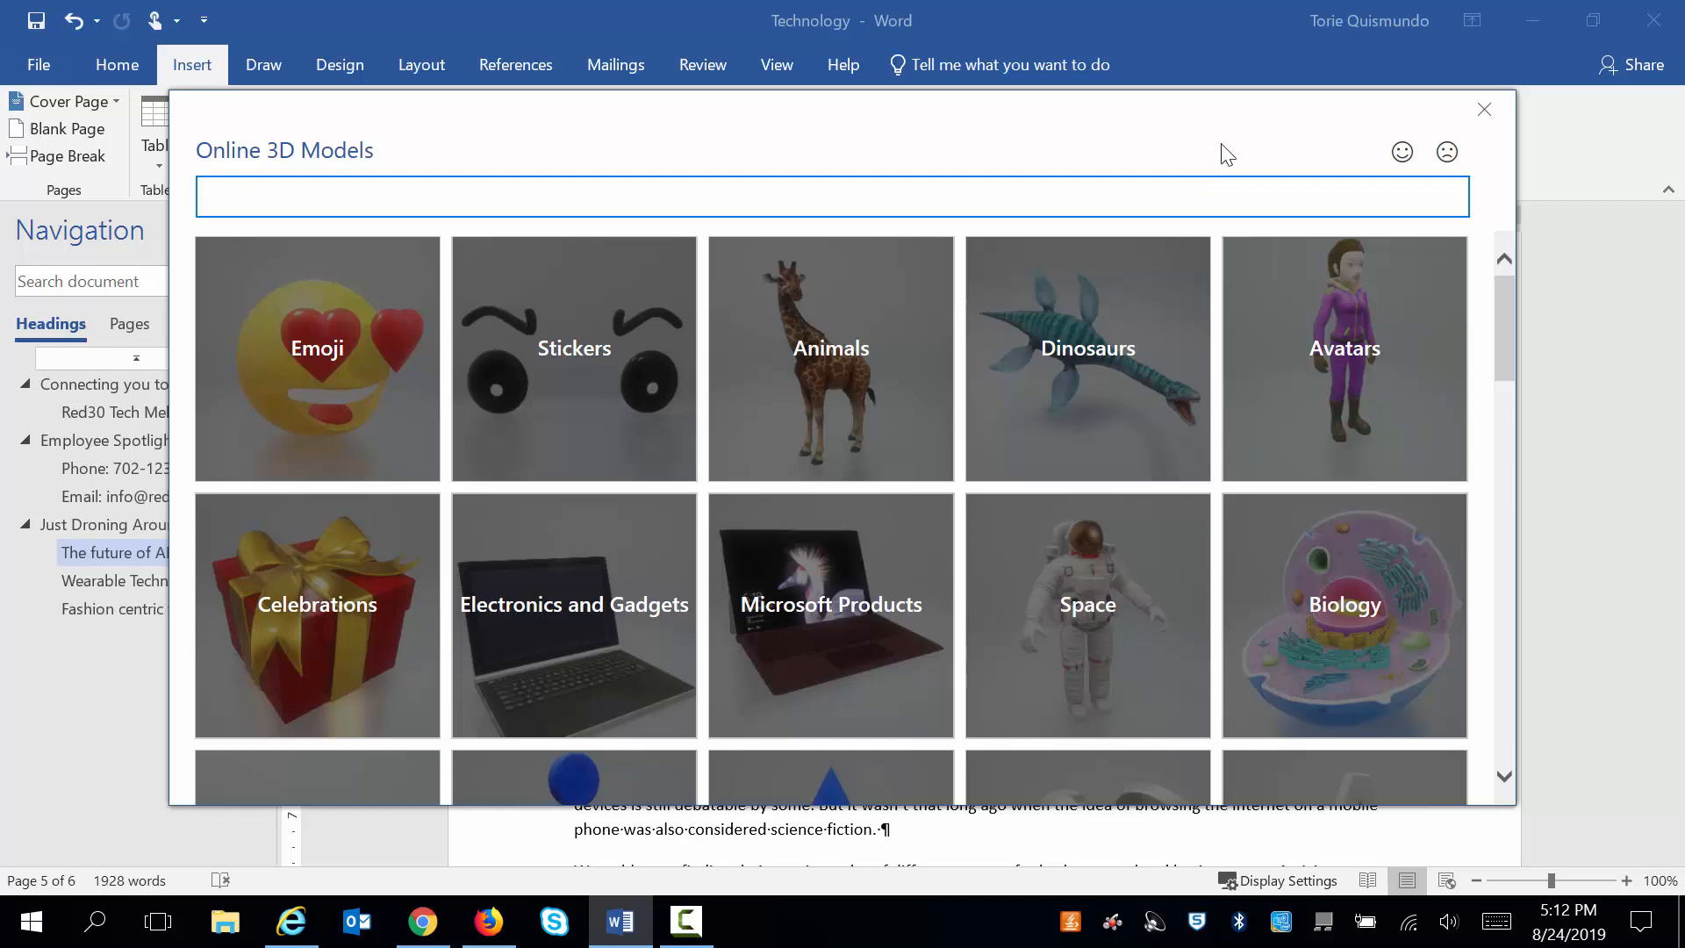
left_click(1483, 110)
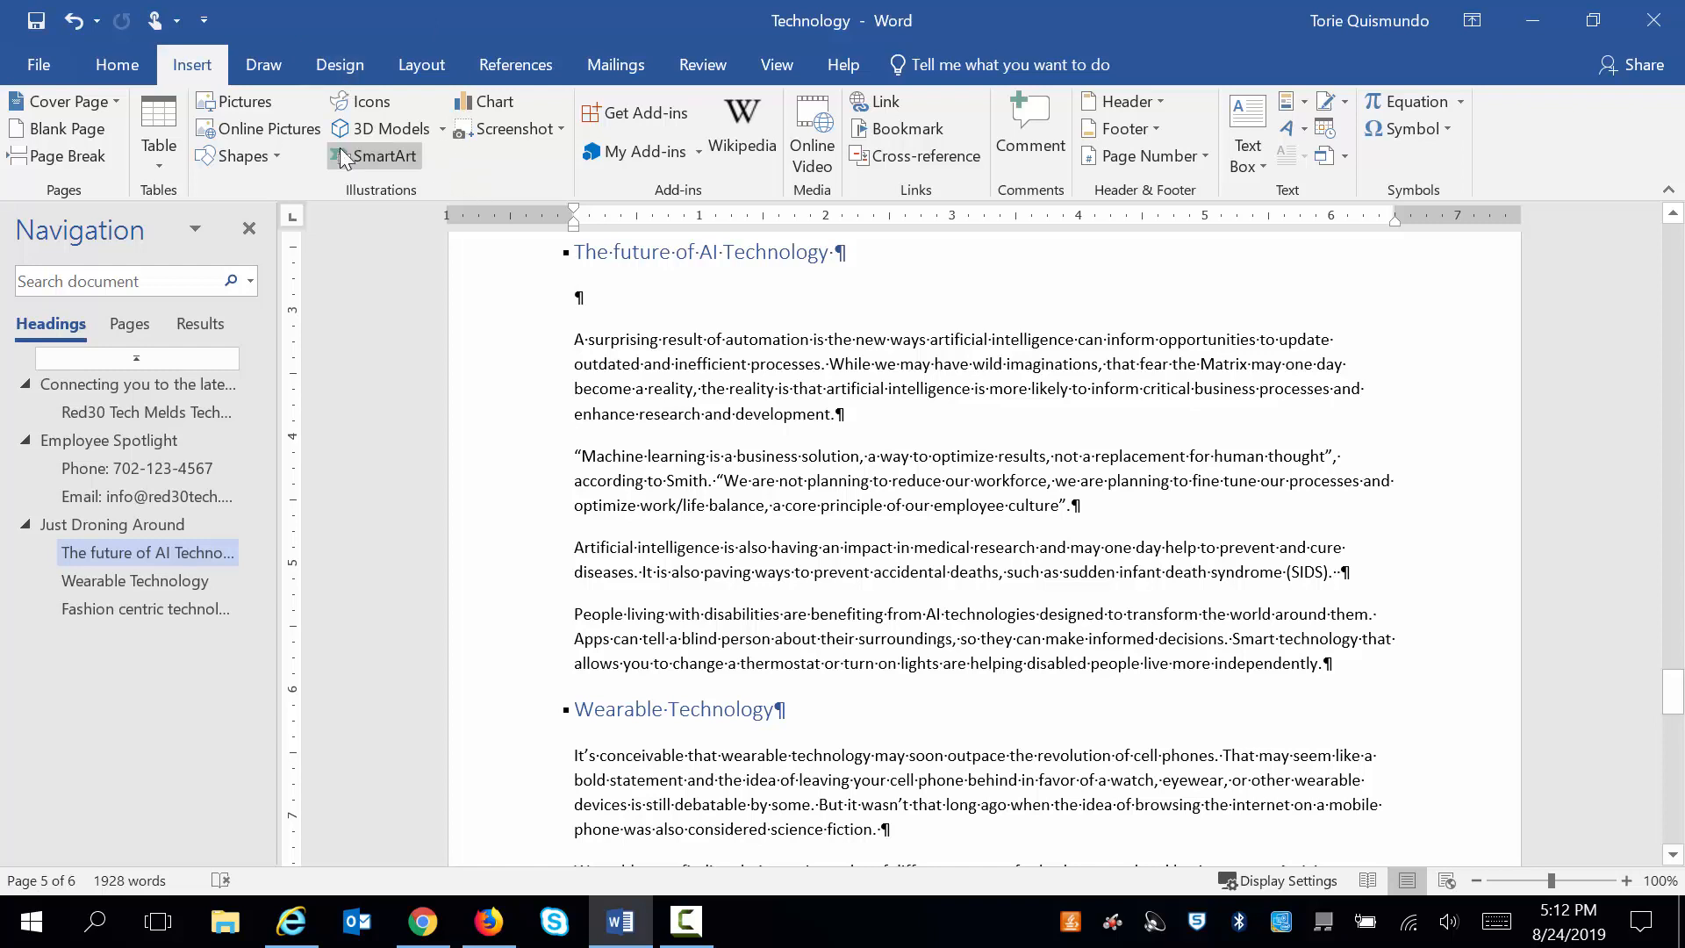
left_click(443, 130)
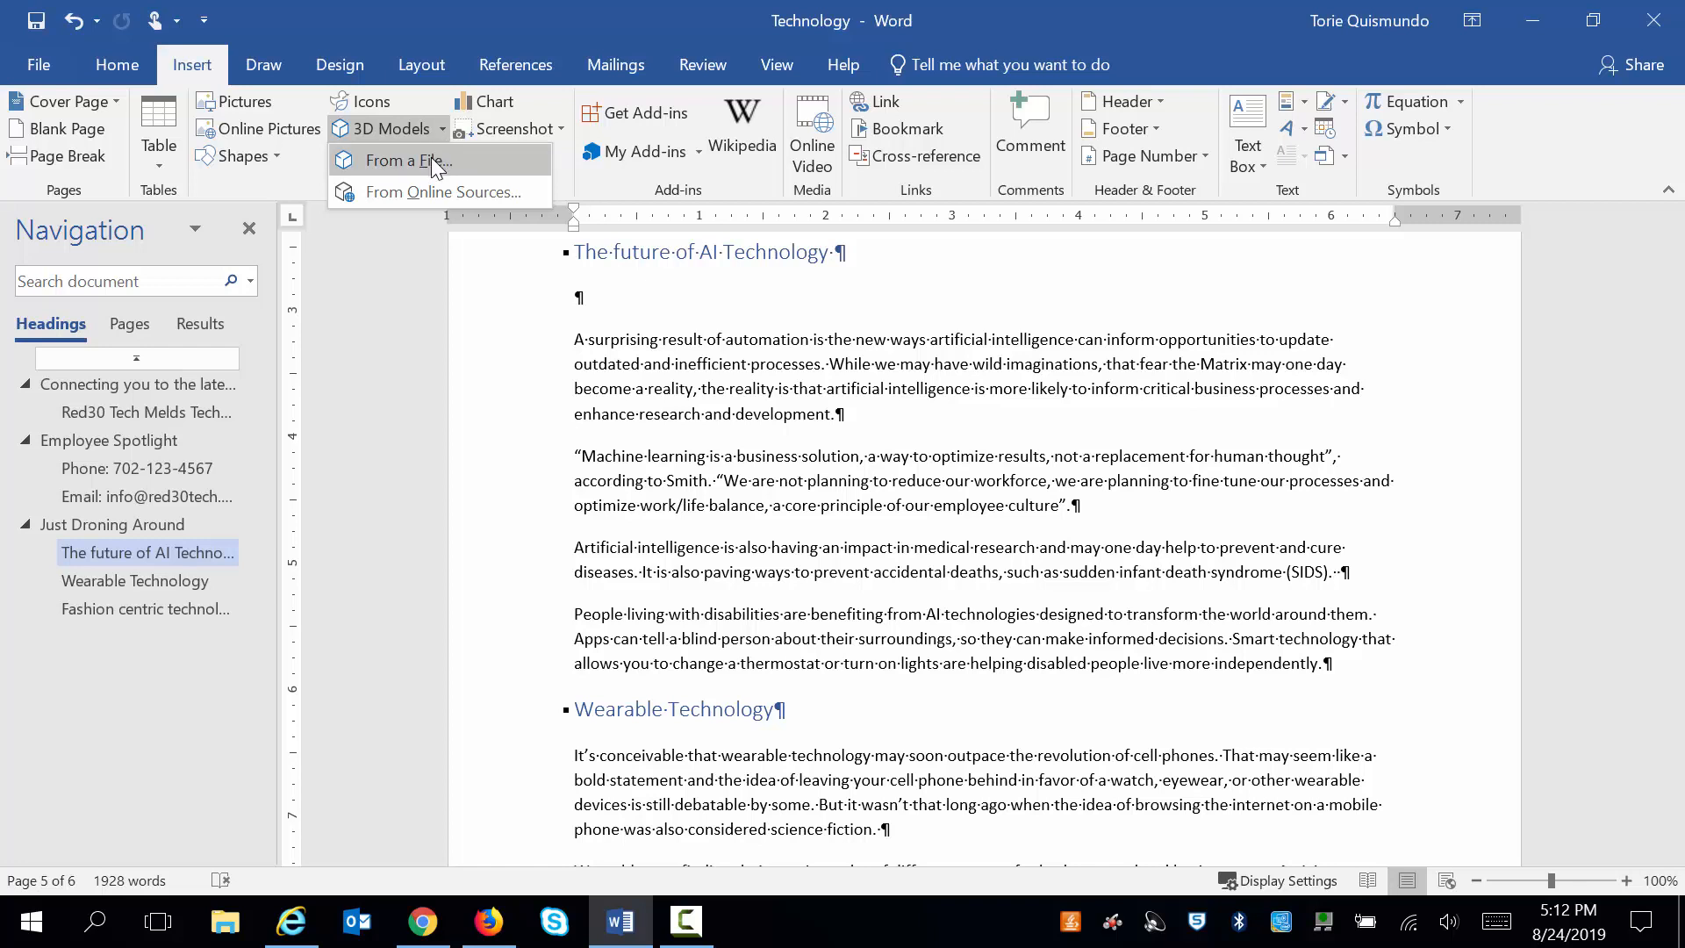
left_click(430, 158)
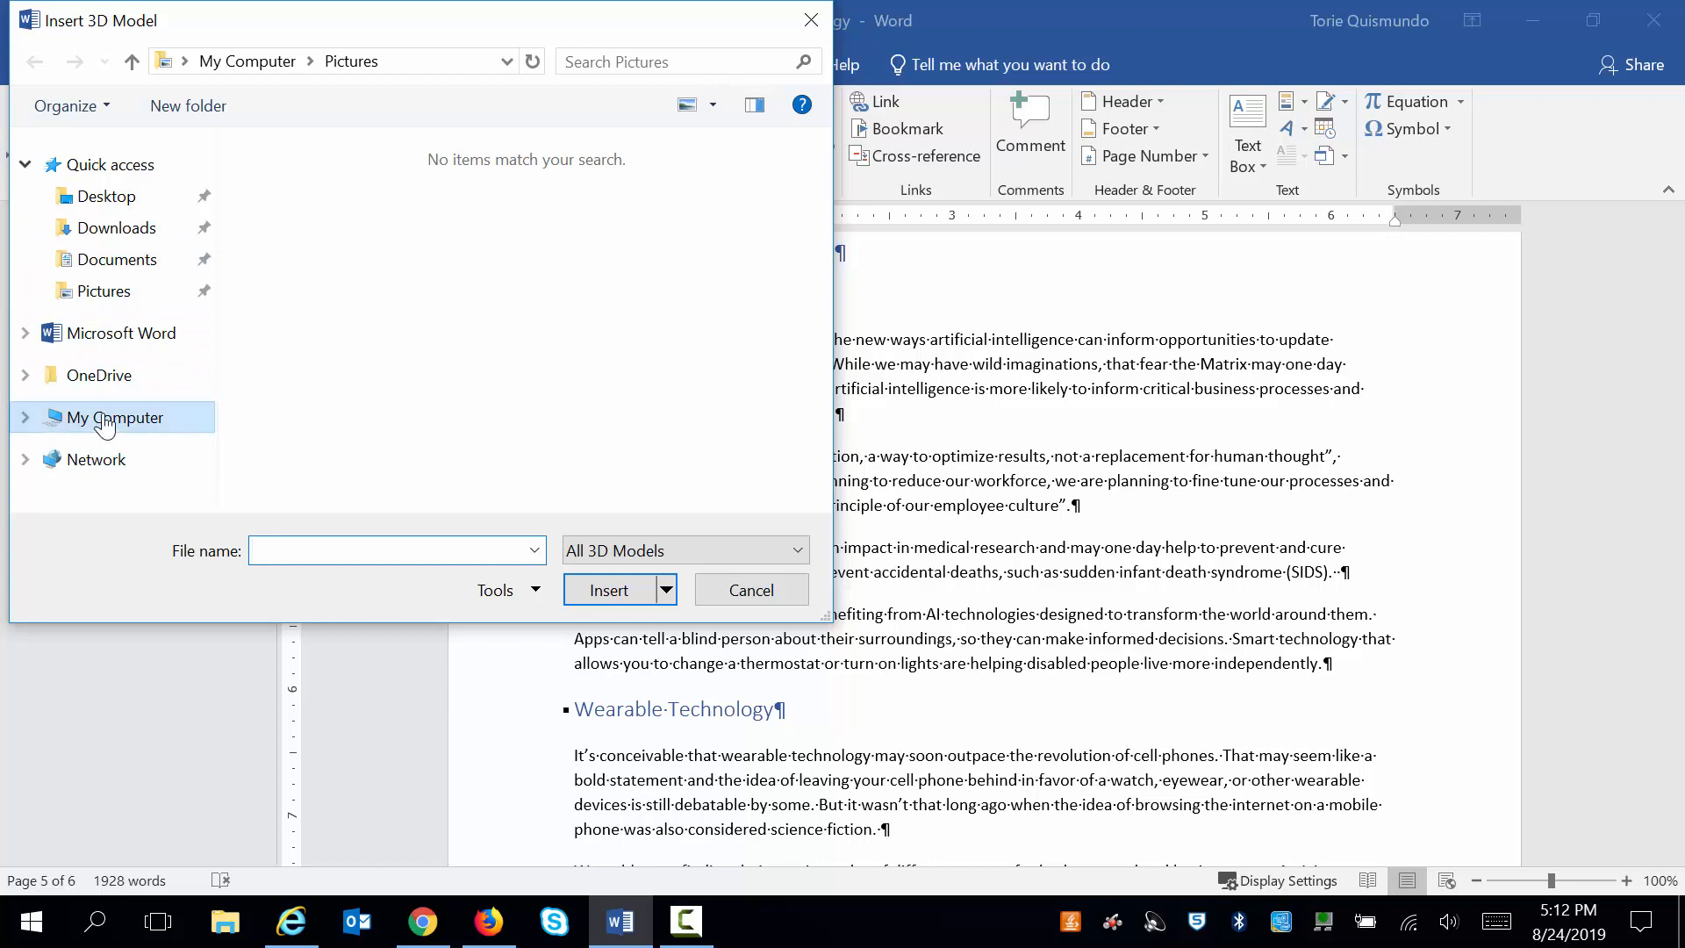
left_click(103, 419)
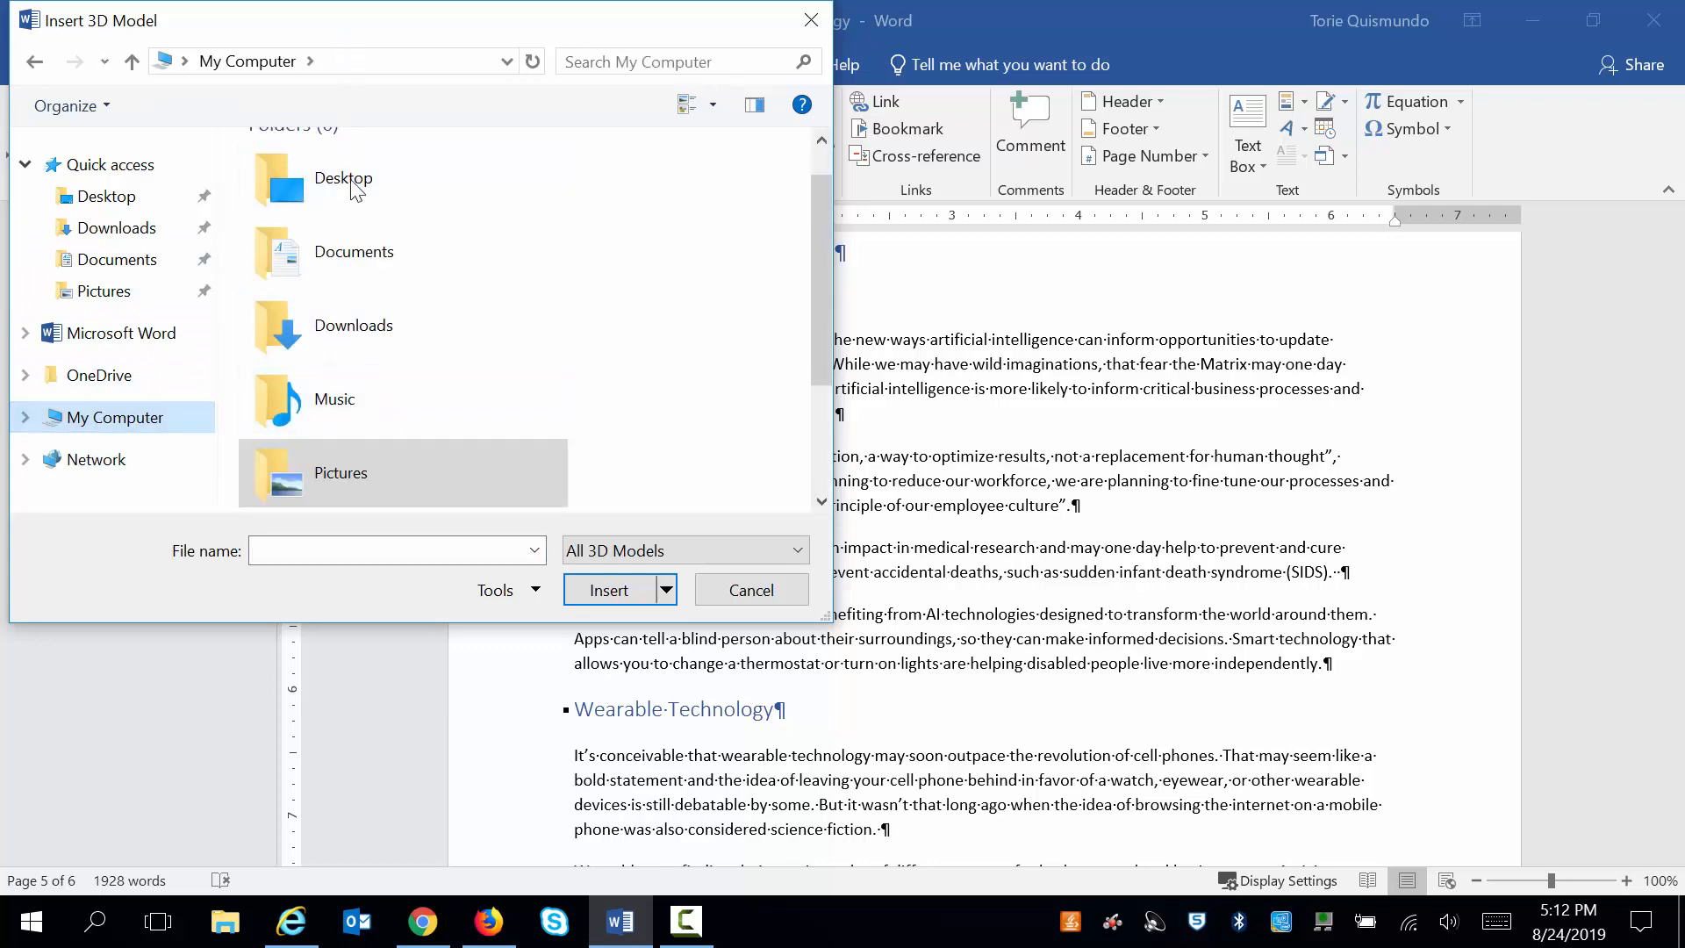
left_click(812, 26)
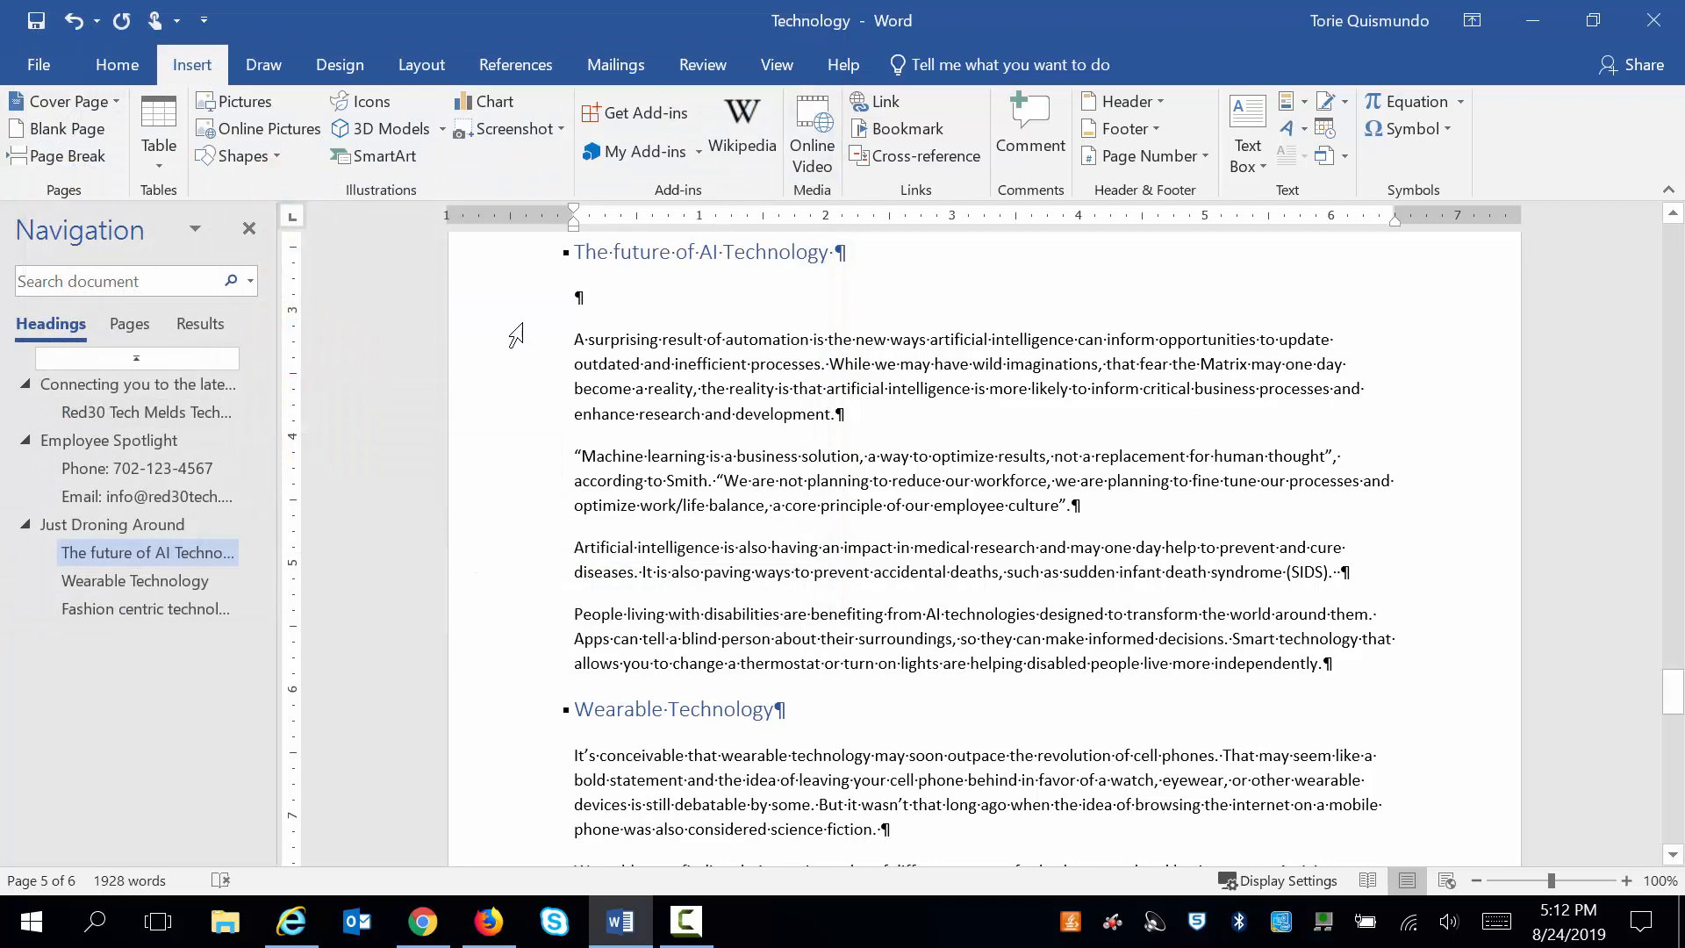
Step: Search the online 3D models for "technology", insert the video camera model, and rotate it to an angled side view
left_click(370, 128)
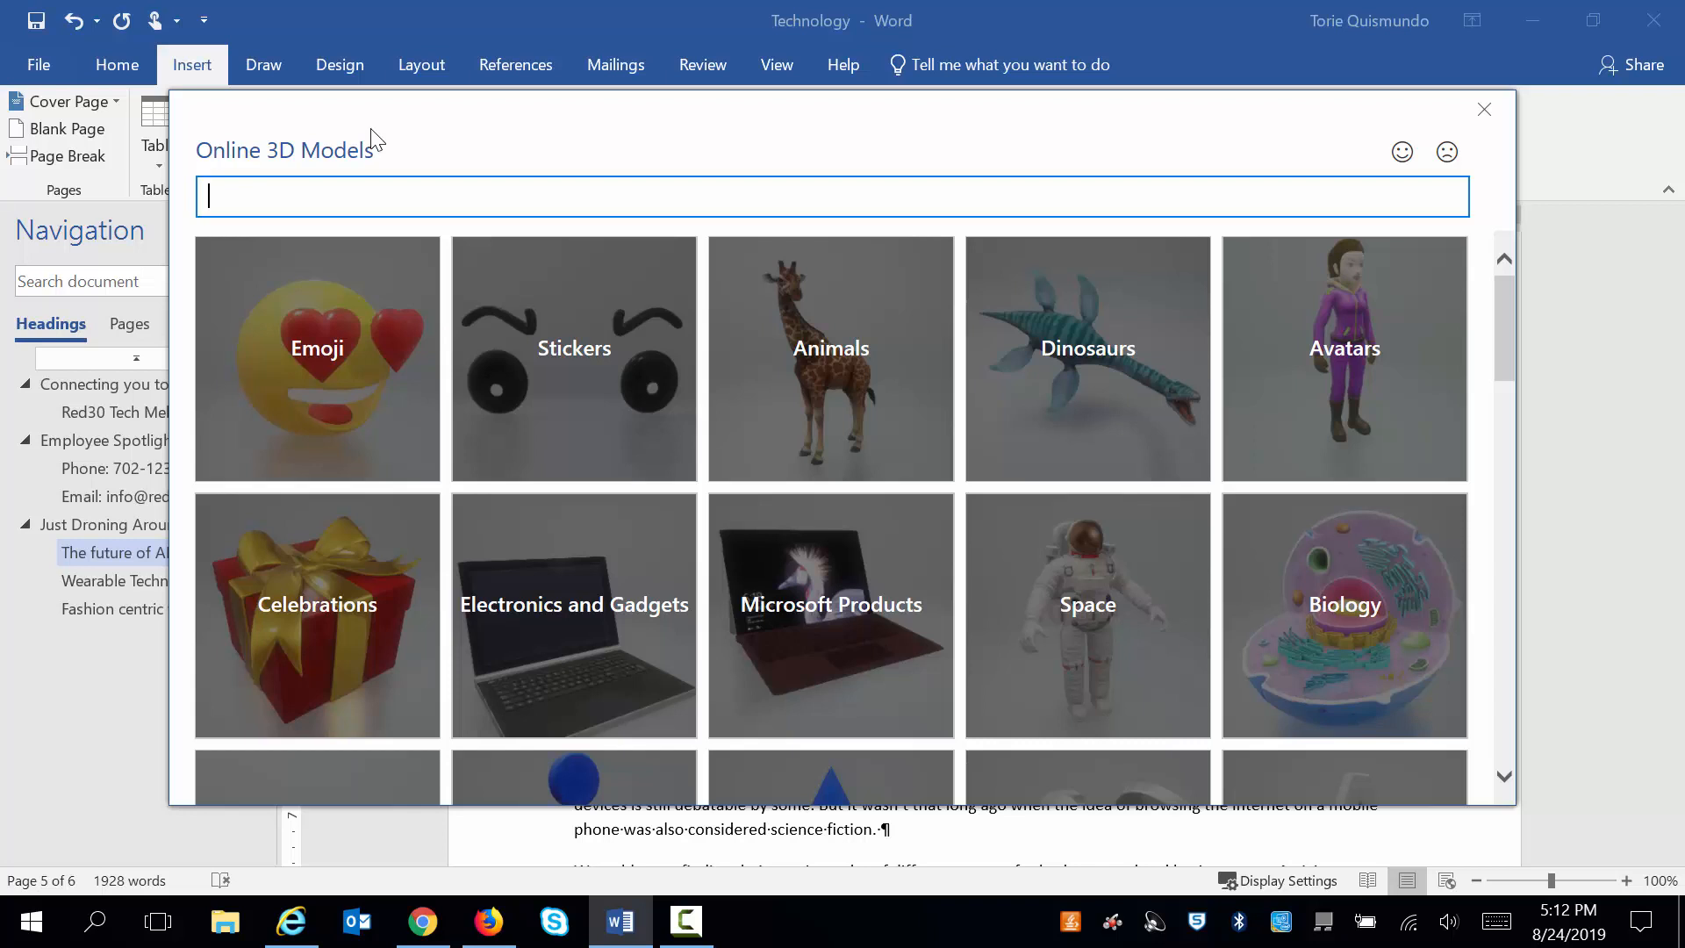
type("technology")
key("Return")
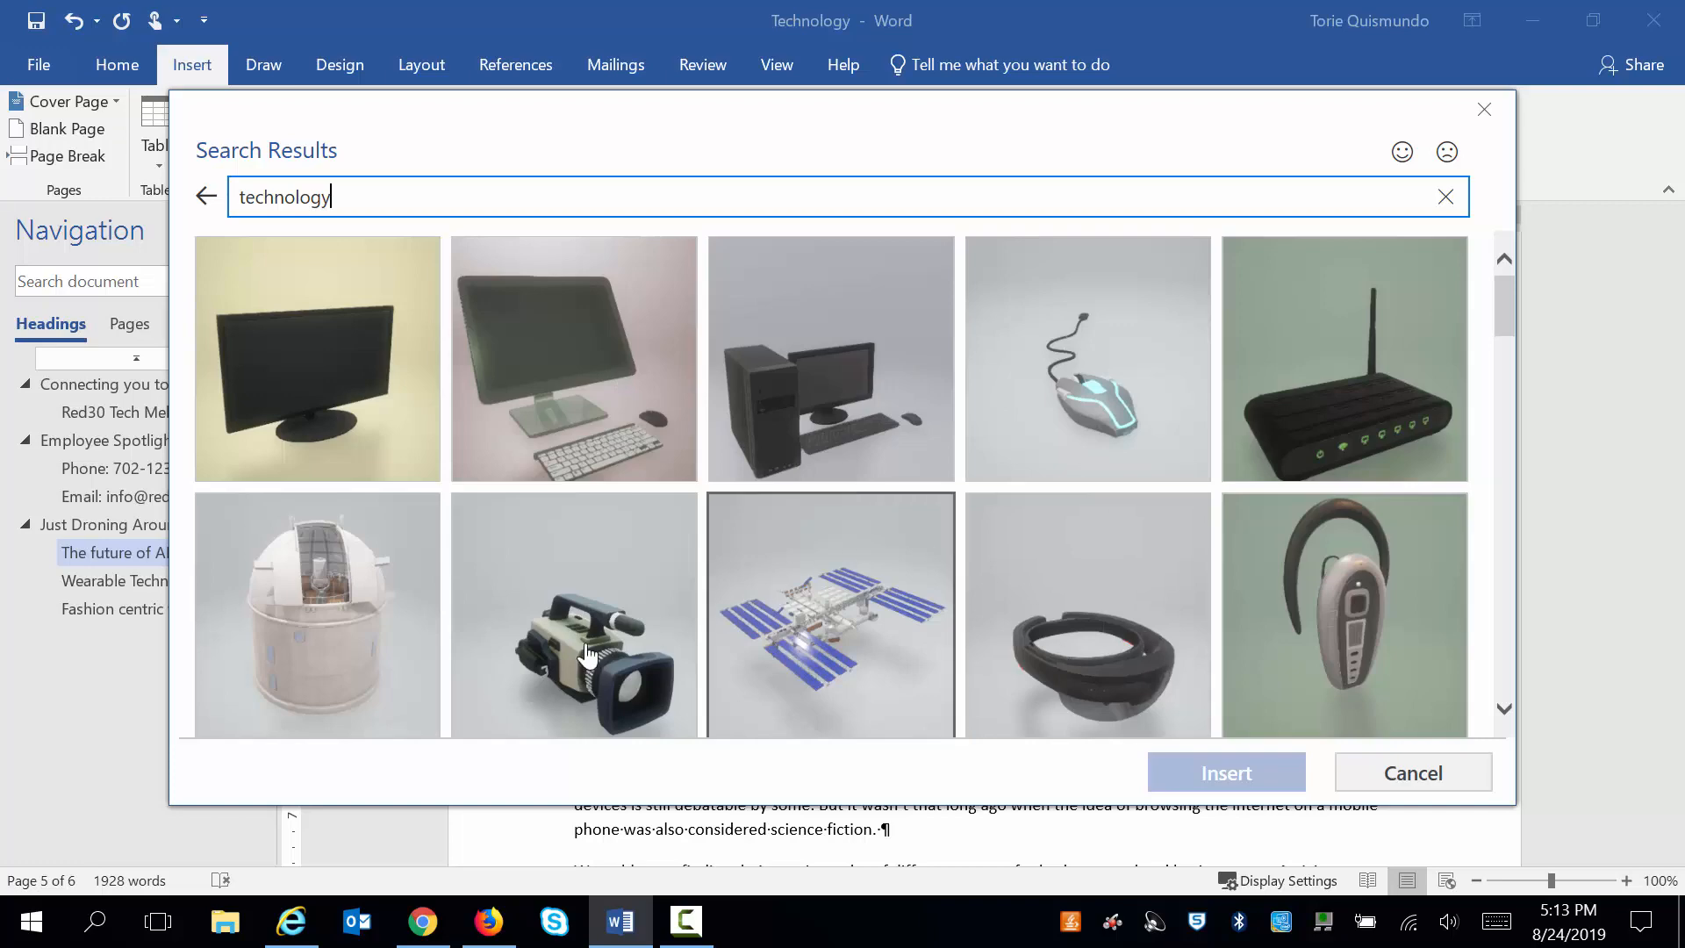
left_click(641, 650)
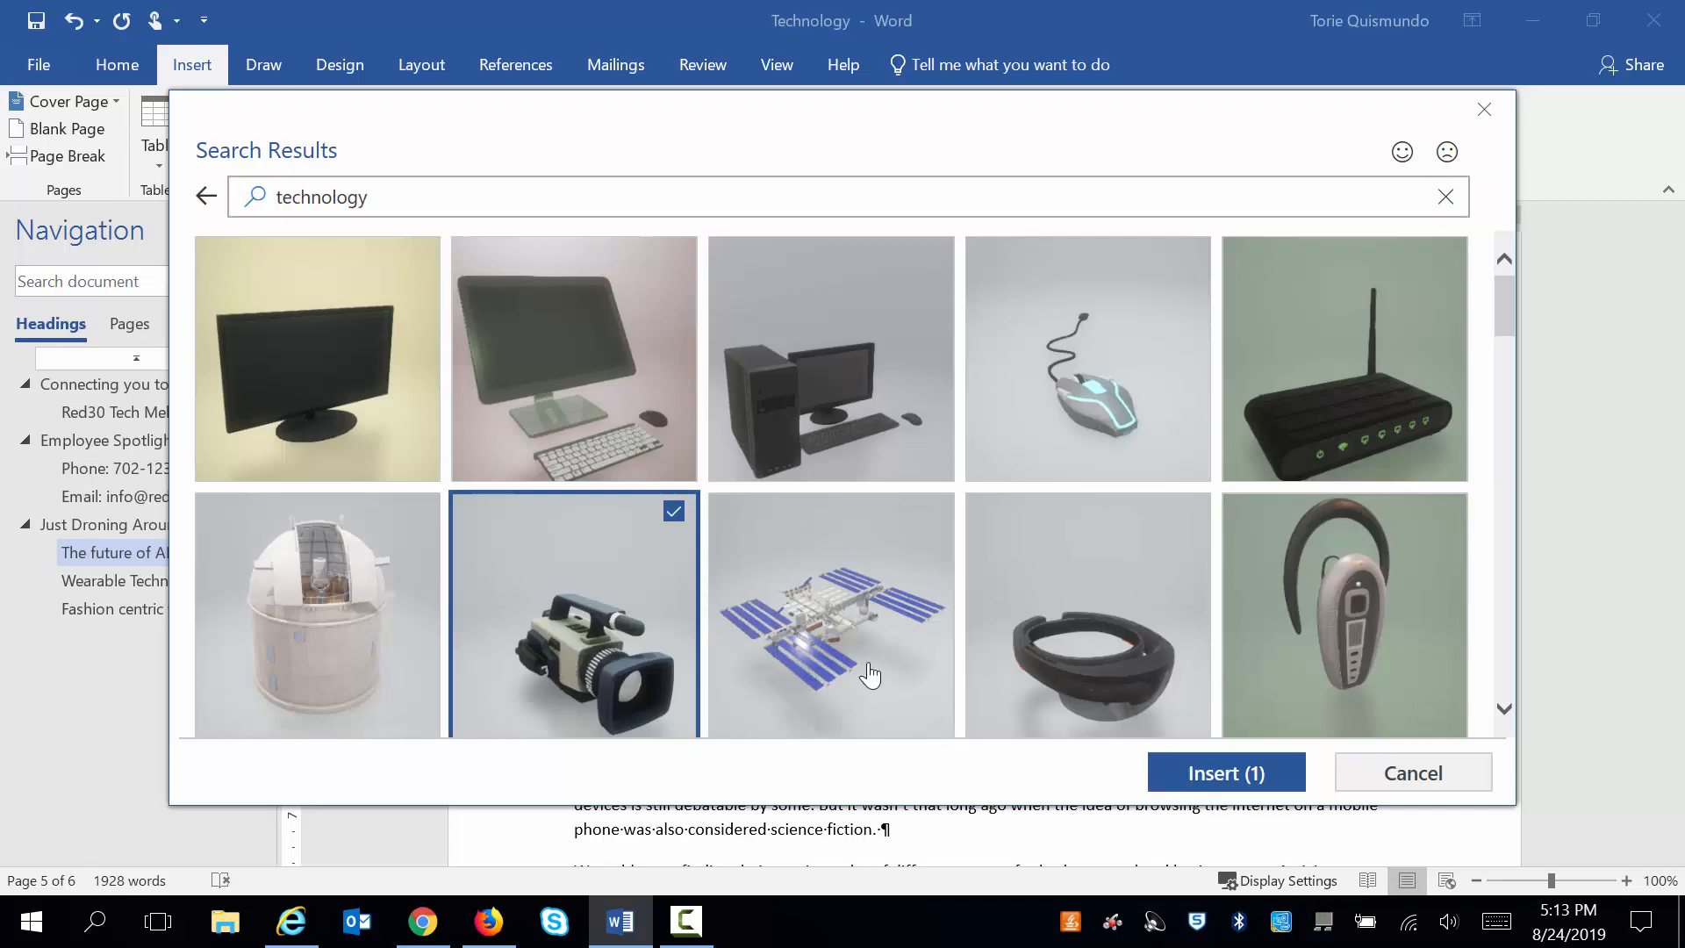
left_click(1218, 776)
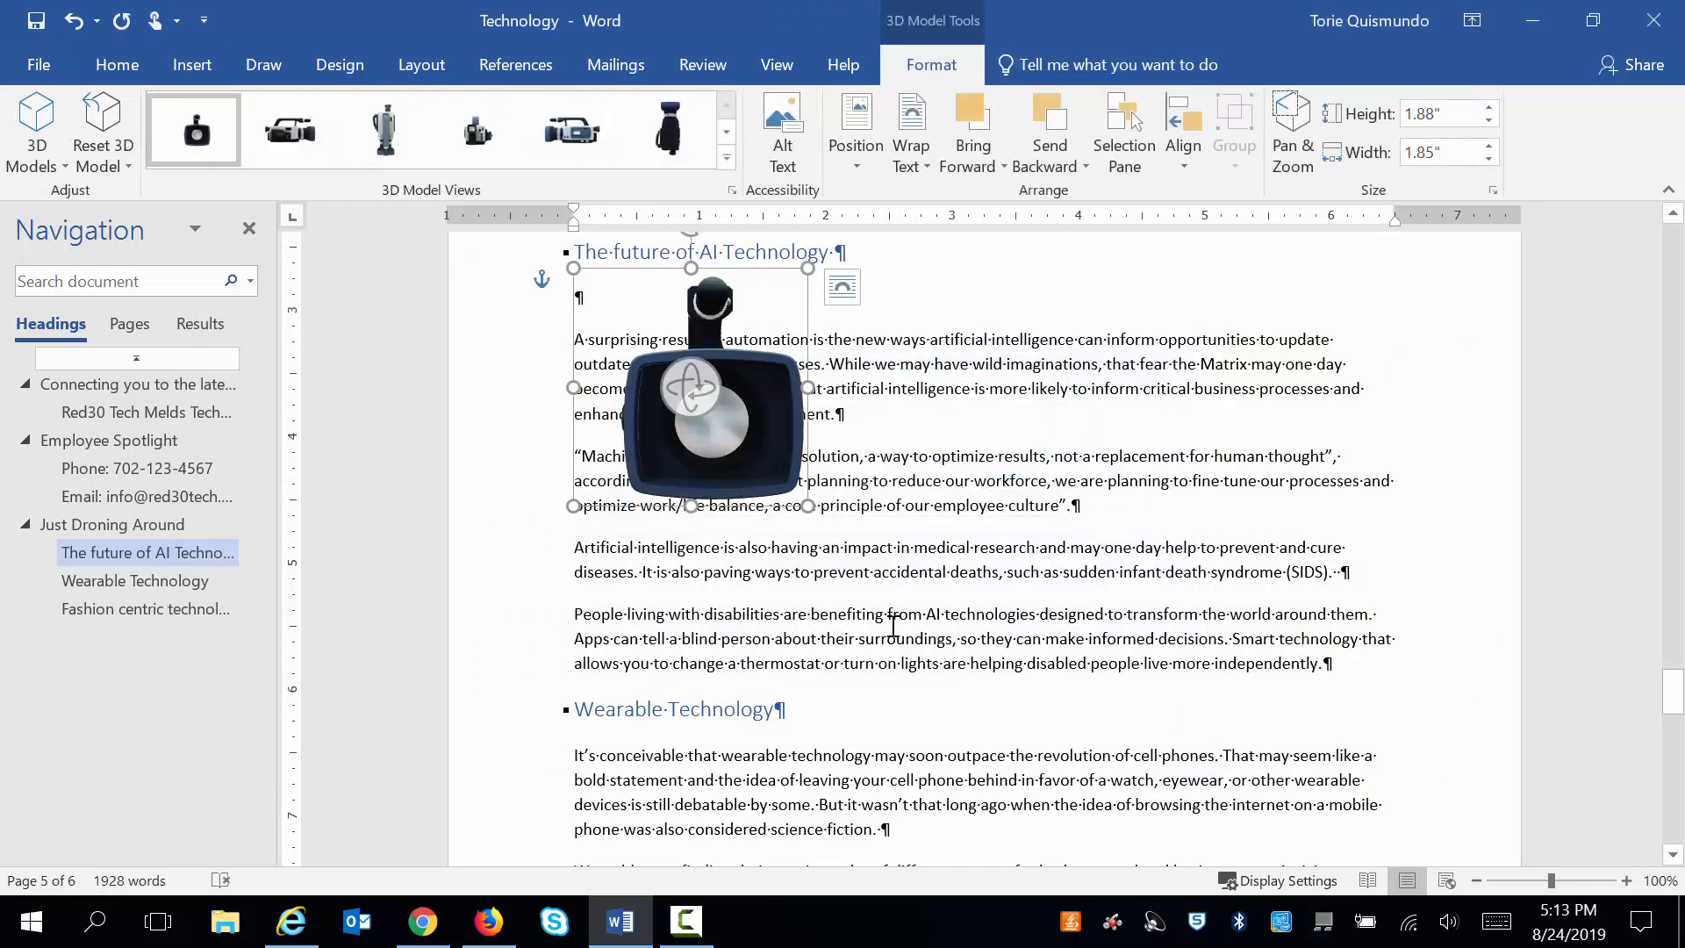
left_click_drag(691, 387, 501, 404)
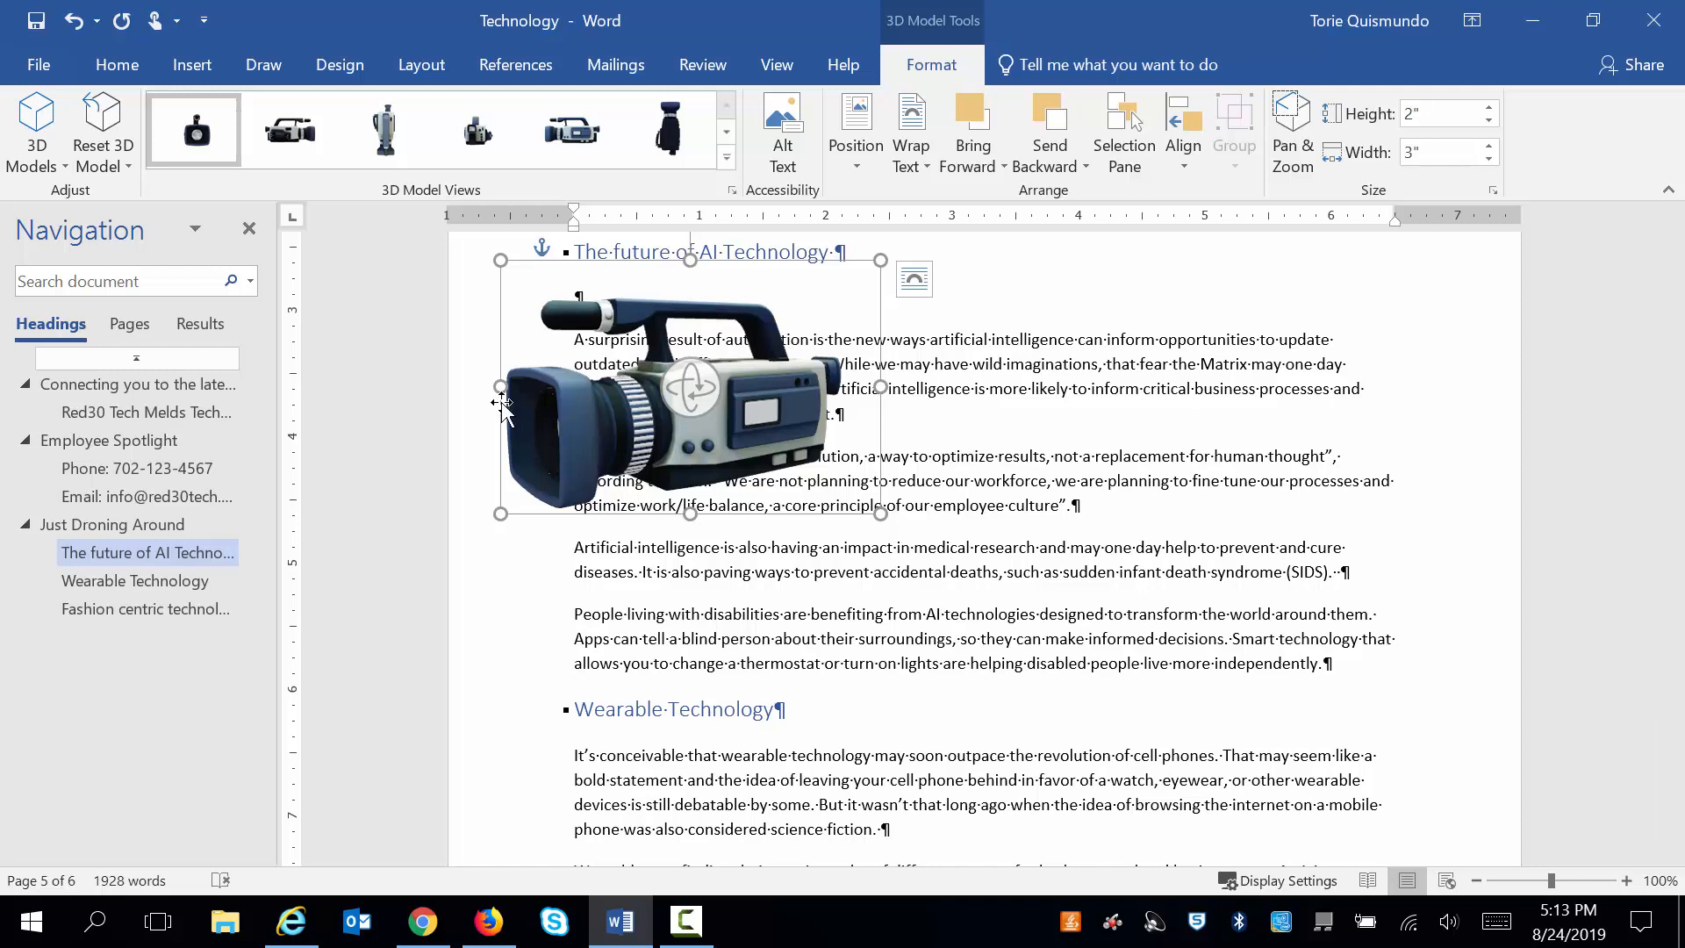
Step: Set the camera model's wrapping to In Line with Text and shrink it to about 1" high and 1.5" wide
left_click(863, 169)
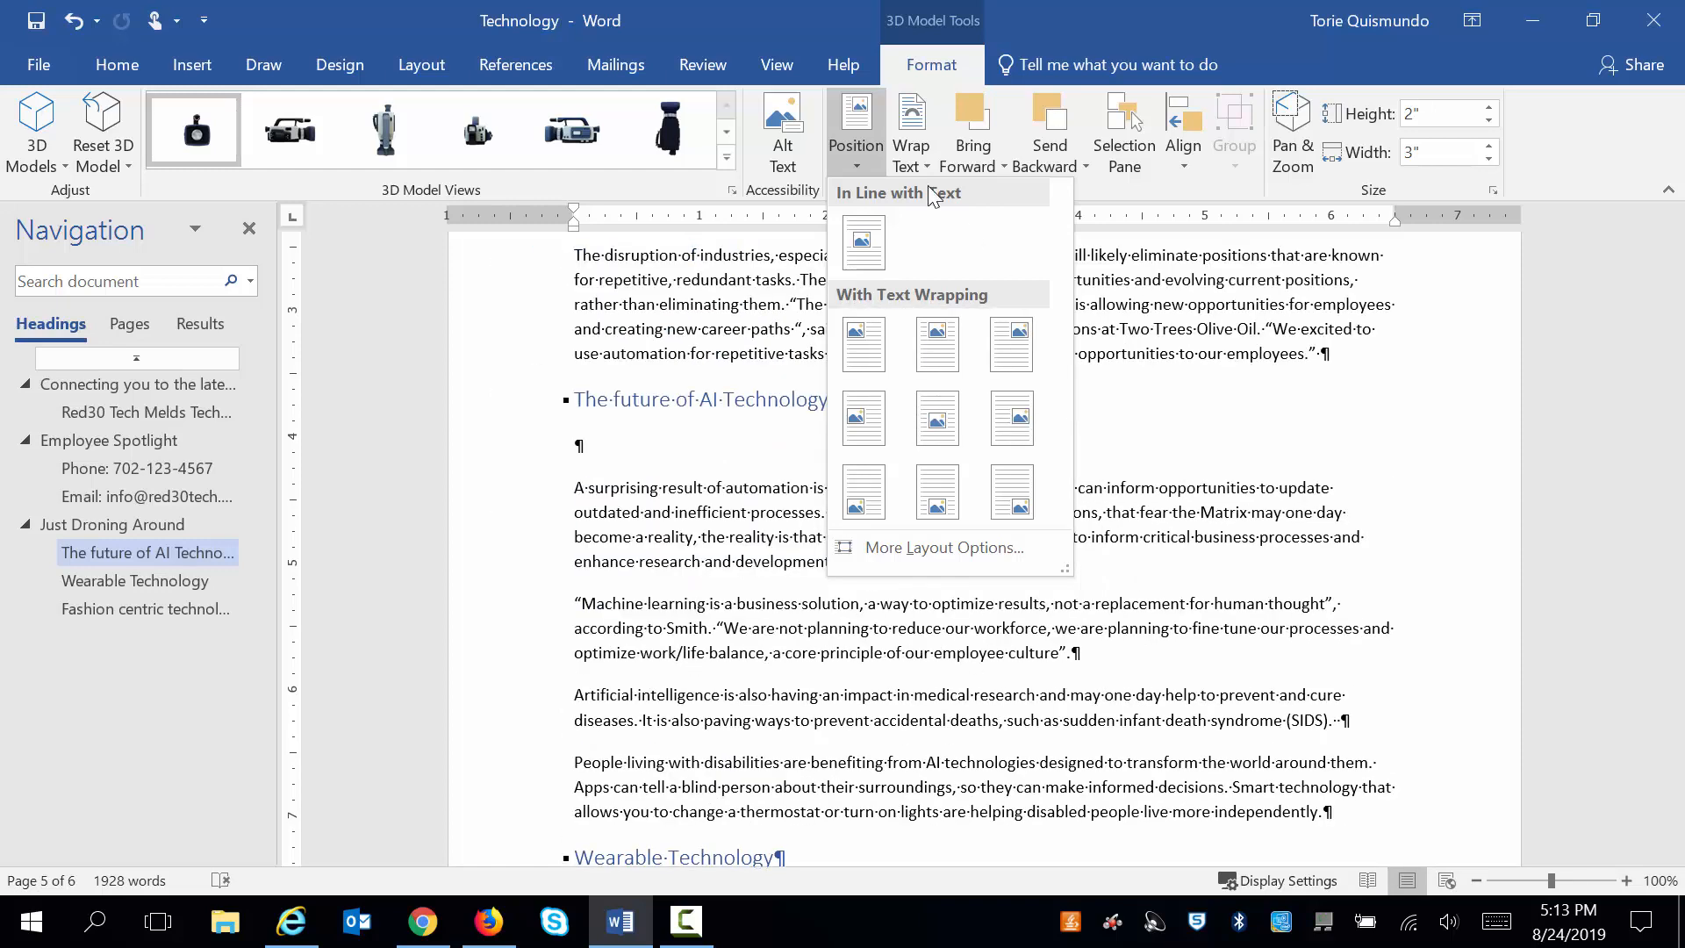
left_click(917, 158)
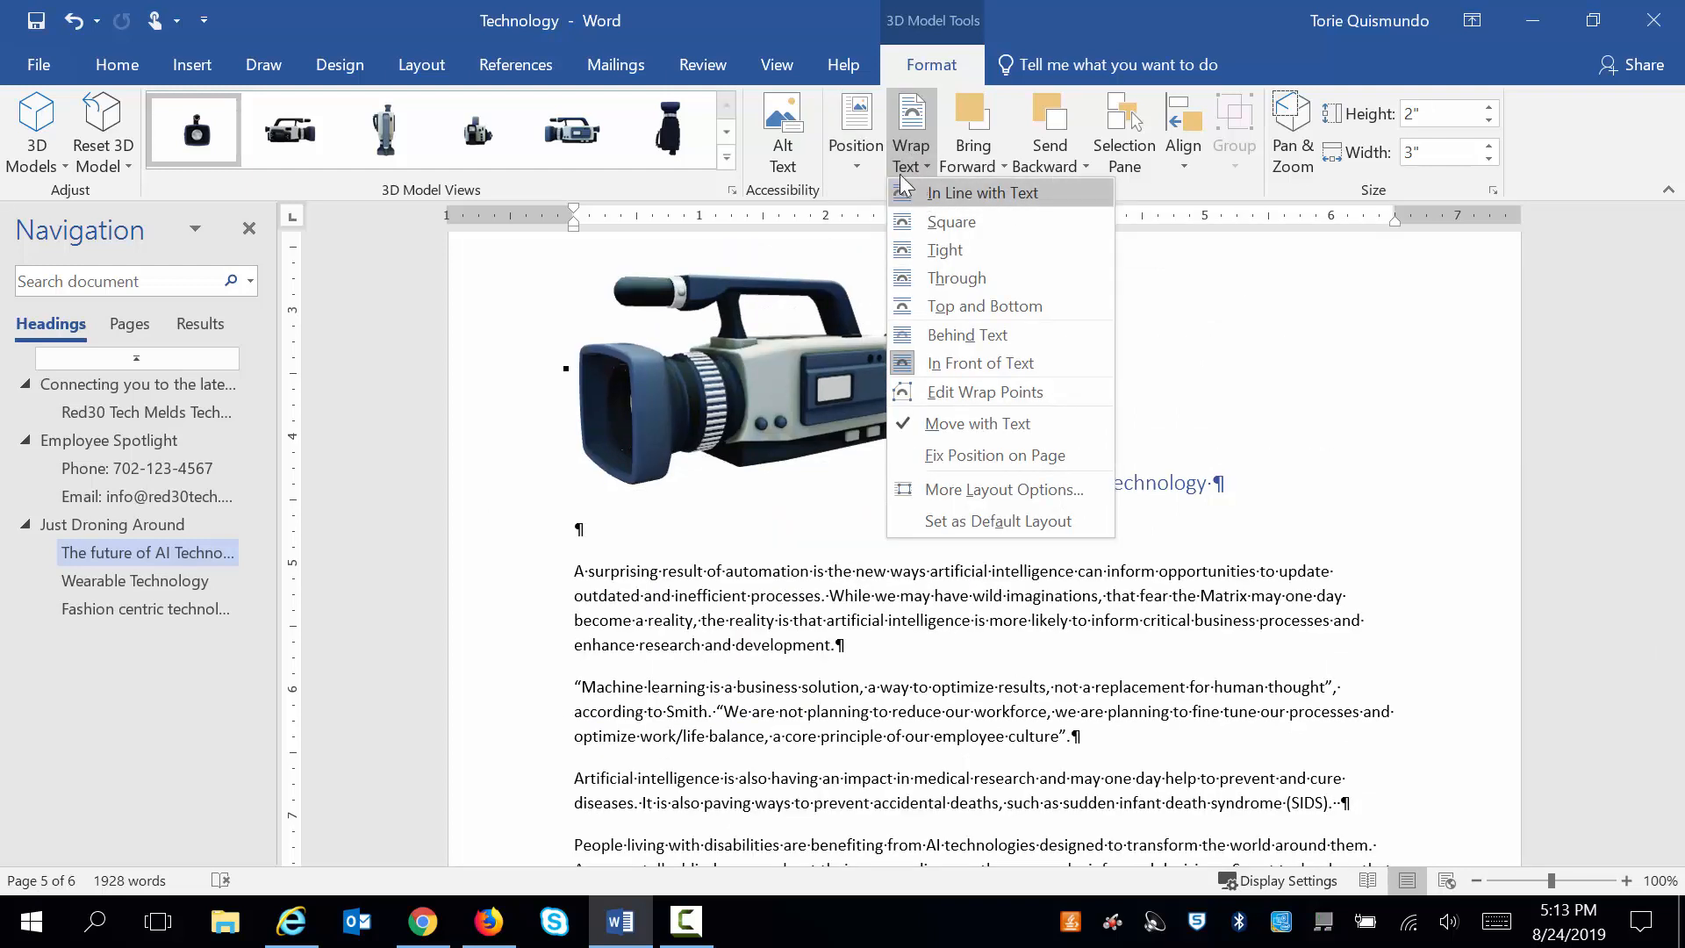
left_click(851, 169)
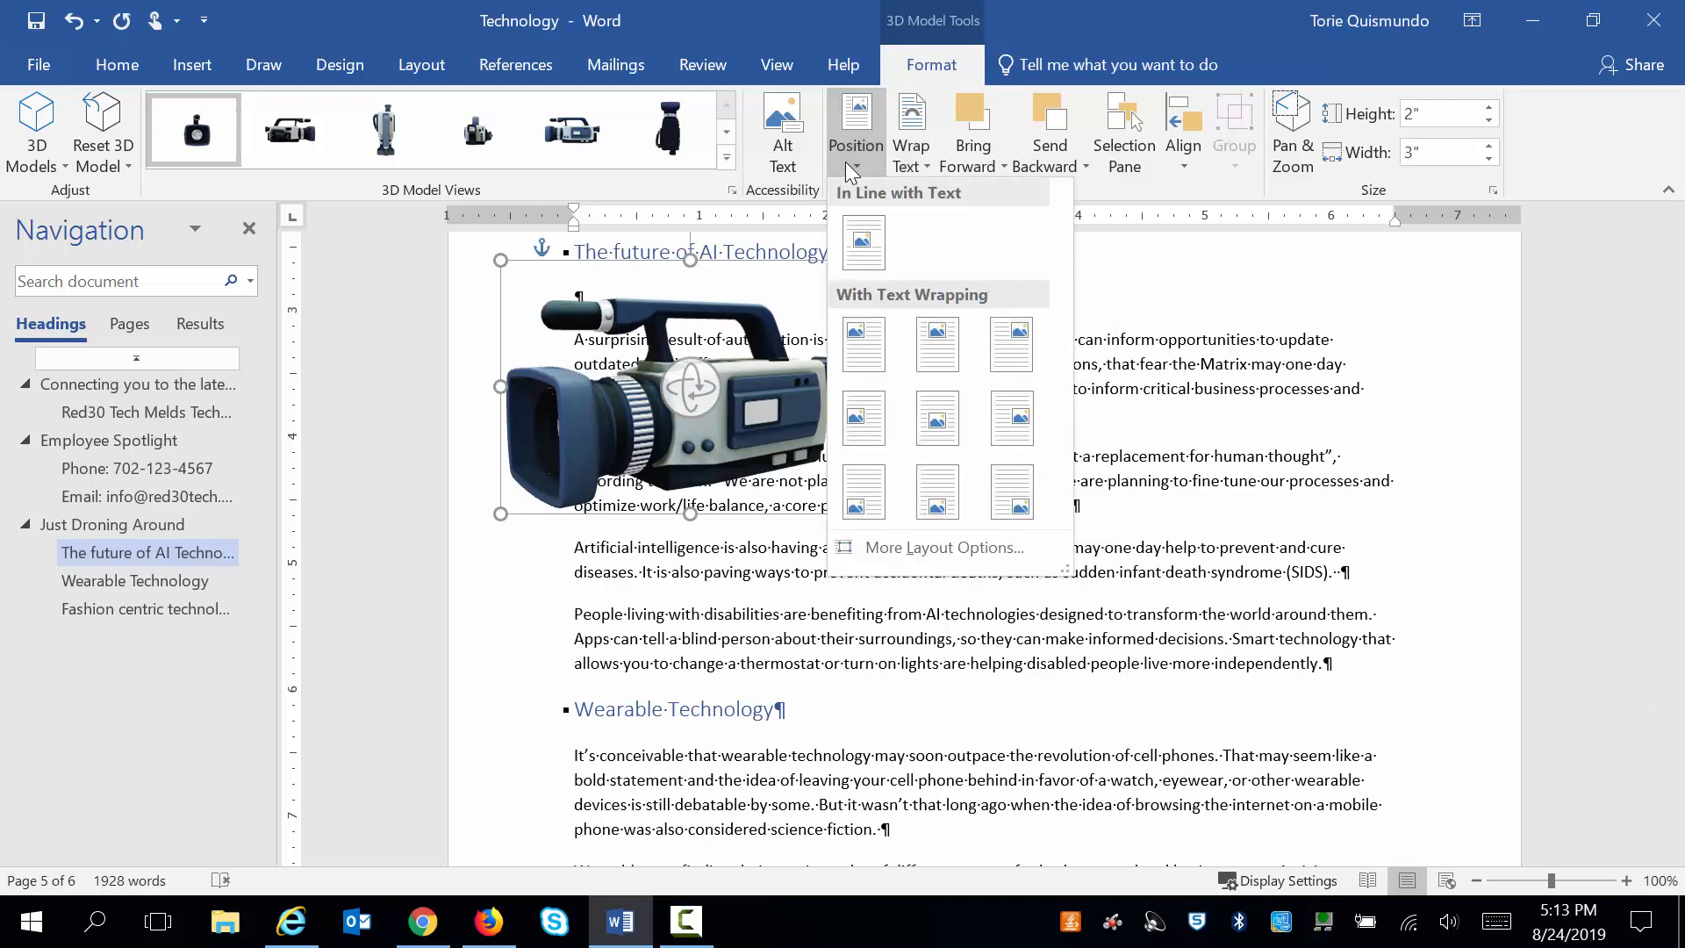
left_click(913, 165)
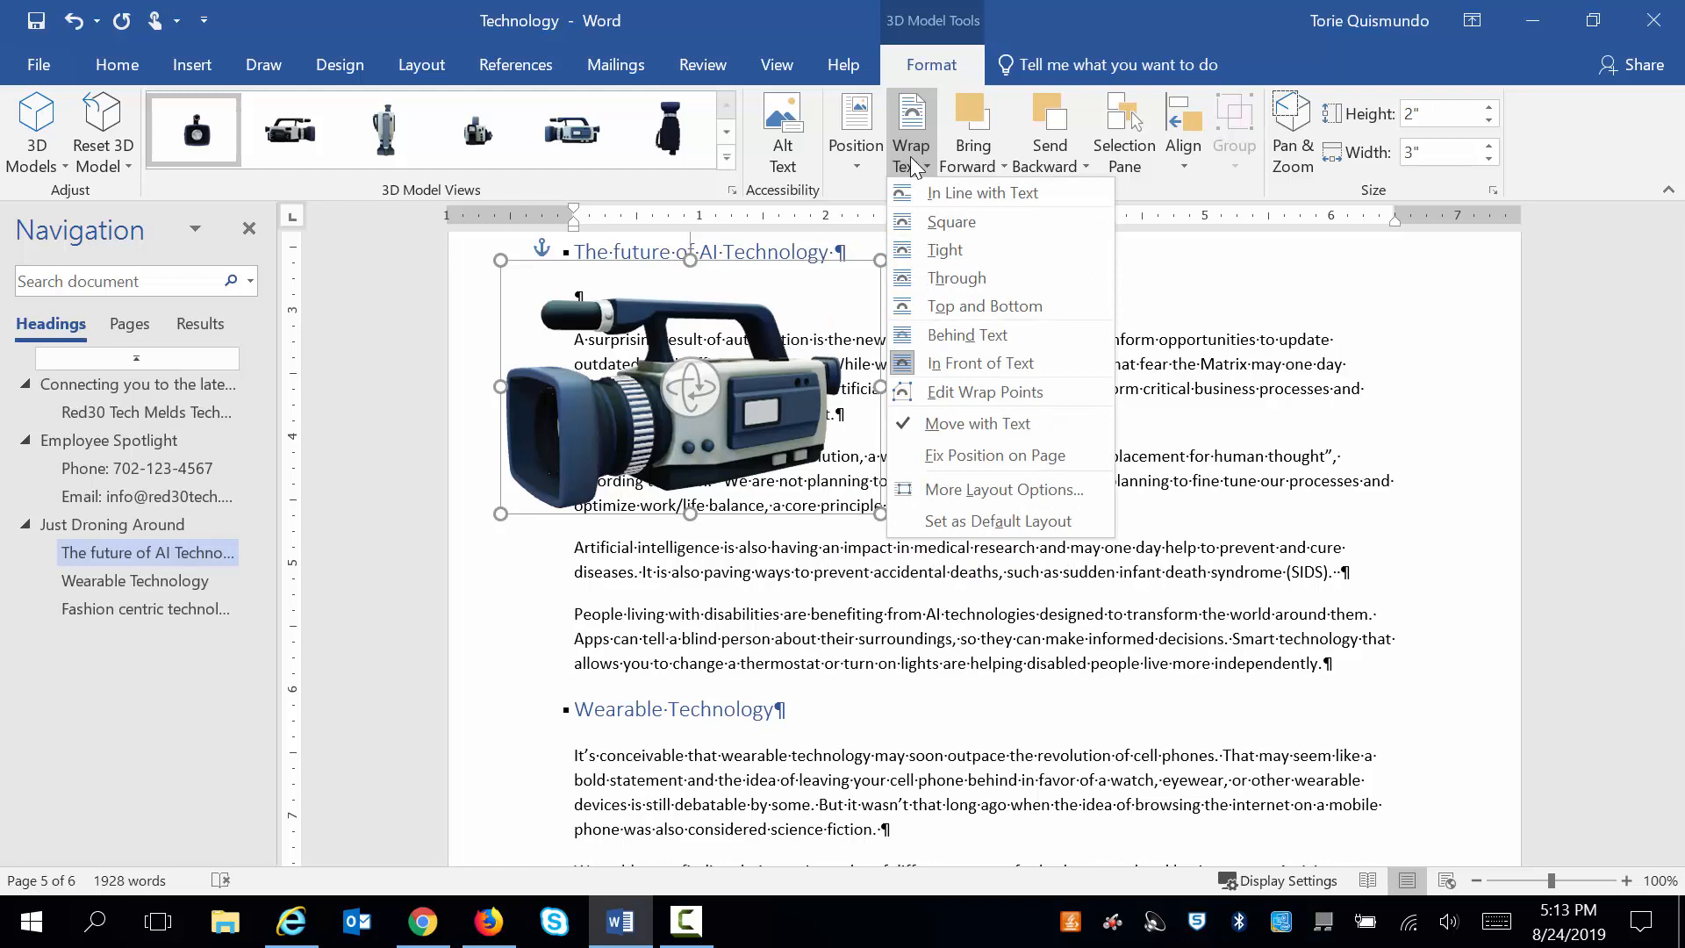
left_click(941, 193)
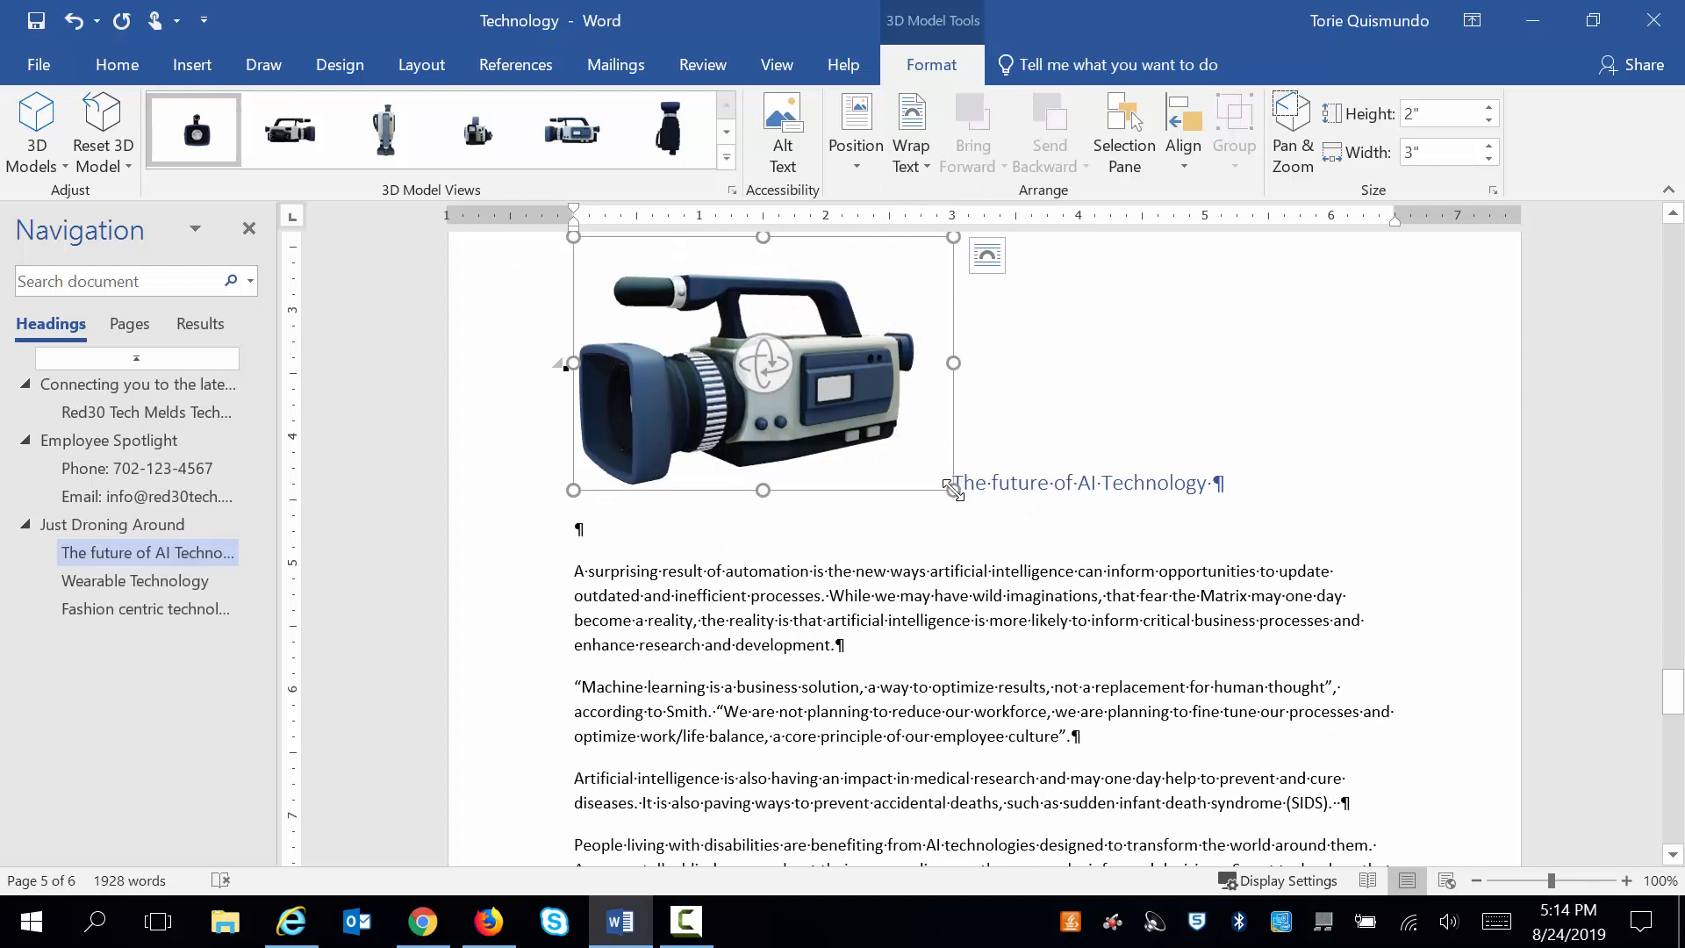
left_click_drag(954, 490, 764, 363)
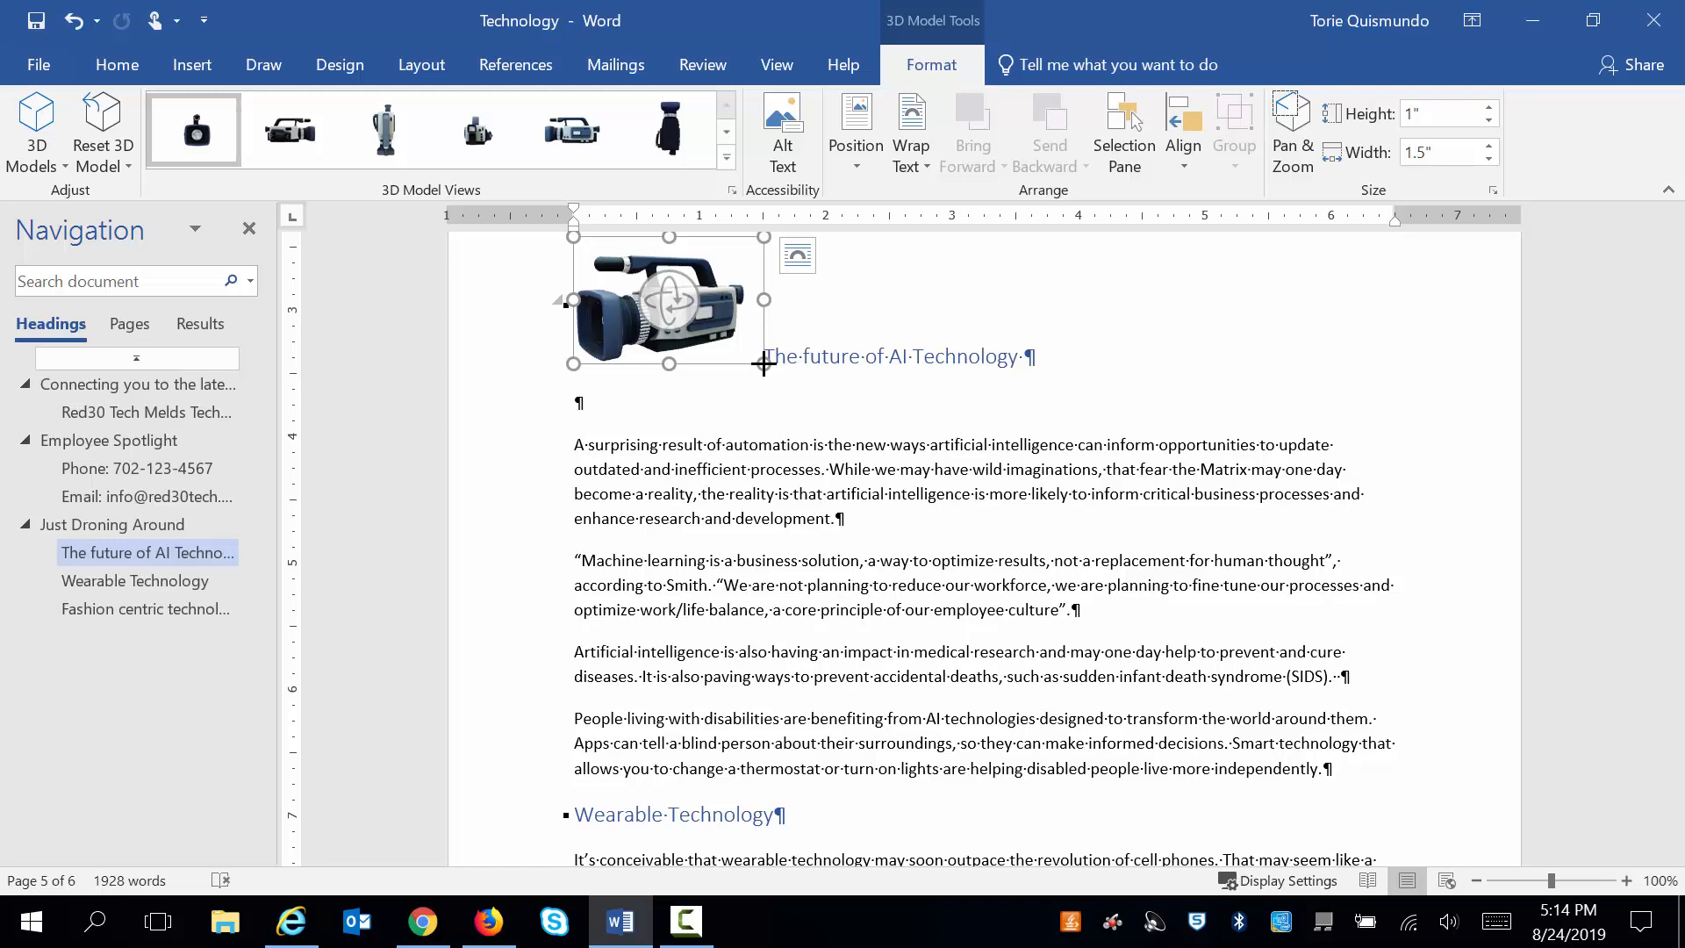
Step: Place the cursor at the end of the "Fashion centric technology" heading and open the full Symbol dialog
left_click(165, 609)
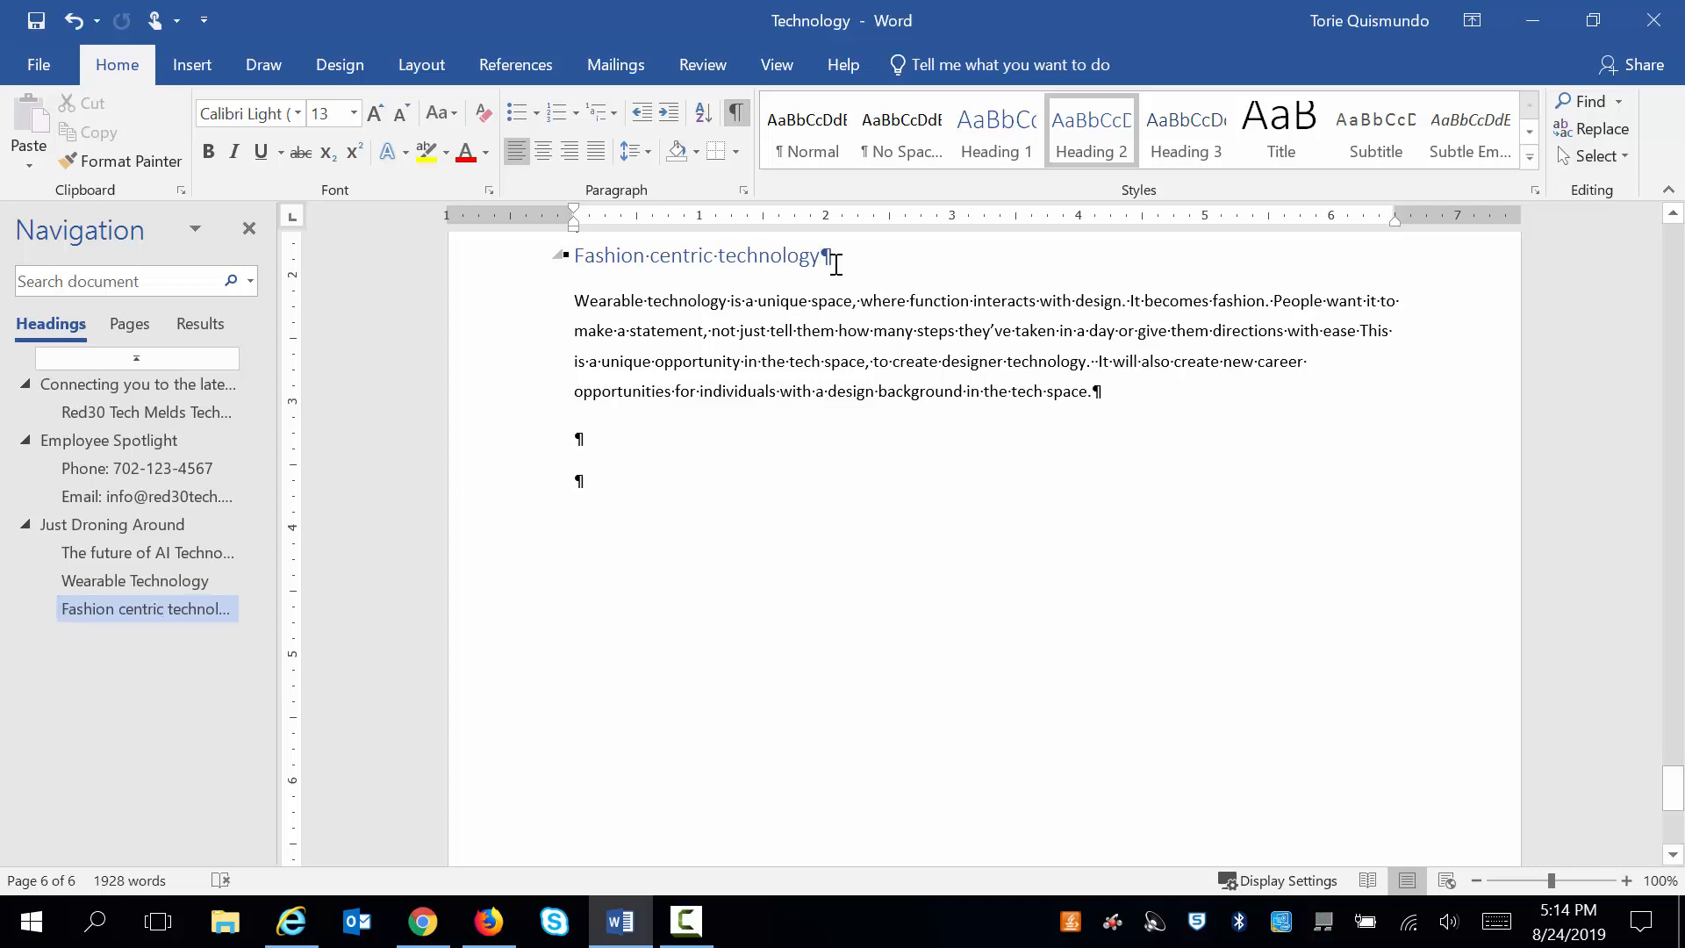
left_click(194, 67)
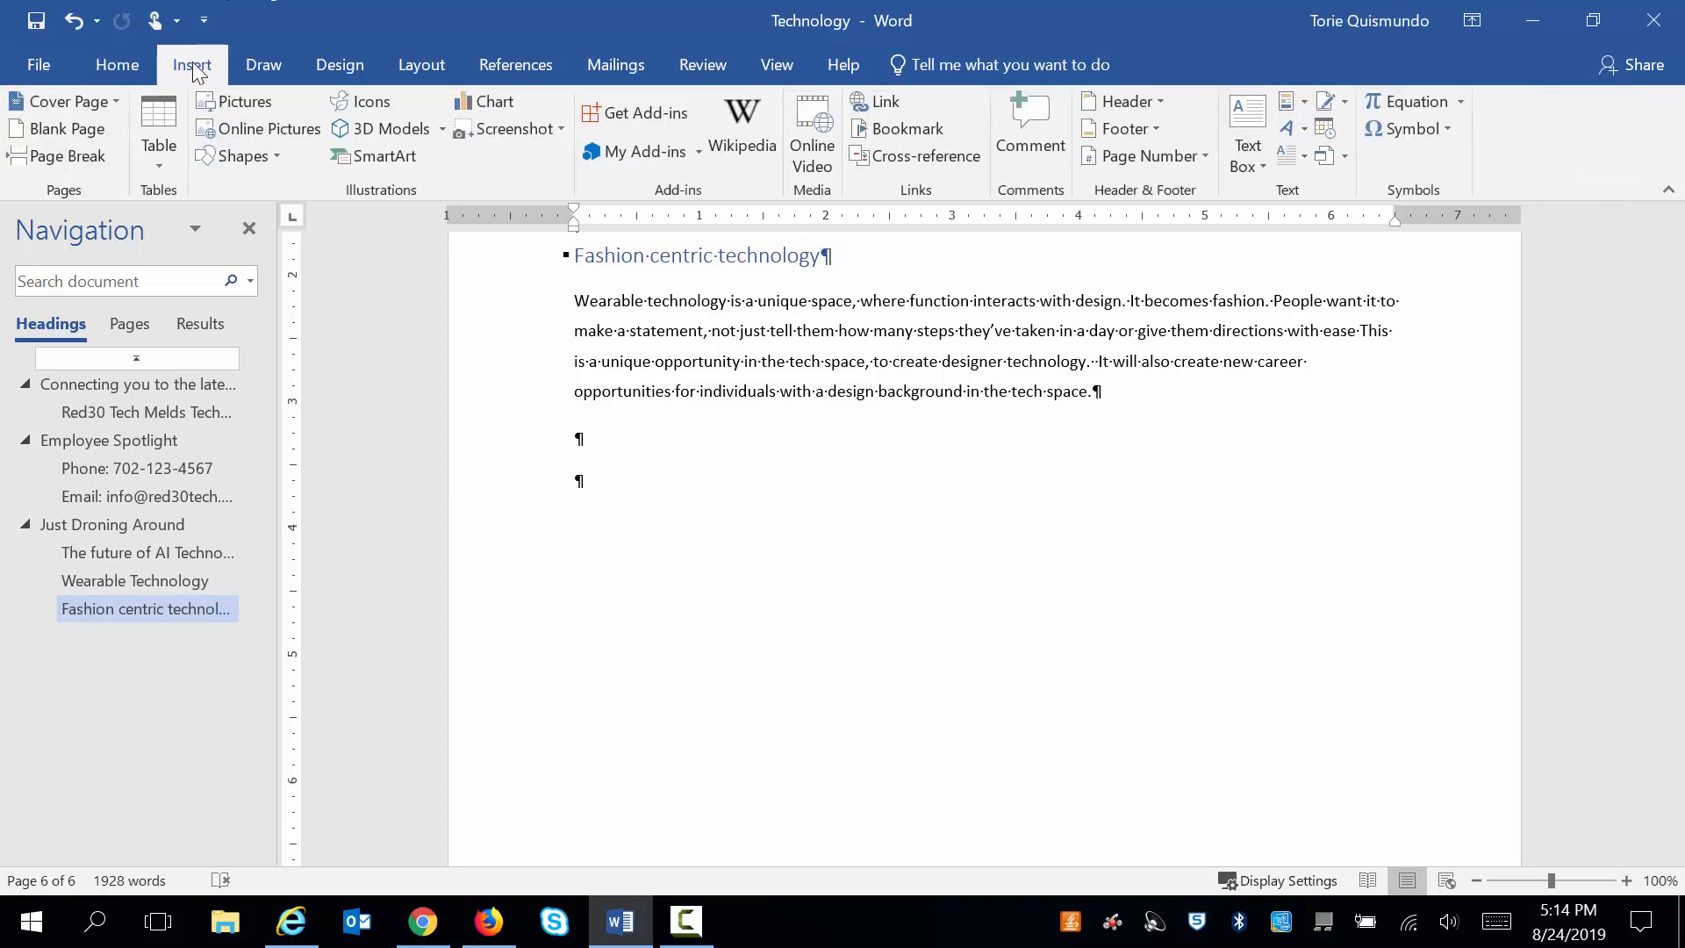
left_click(1428, 132)
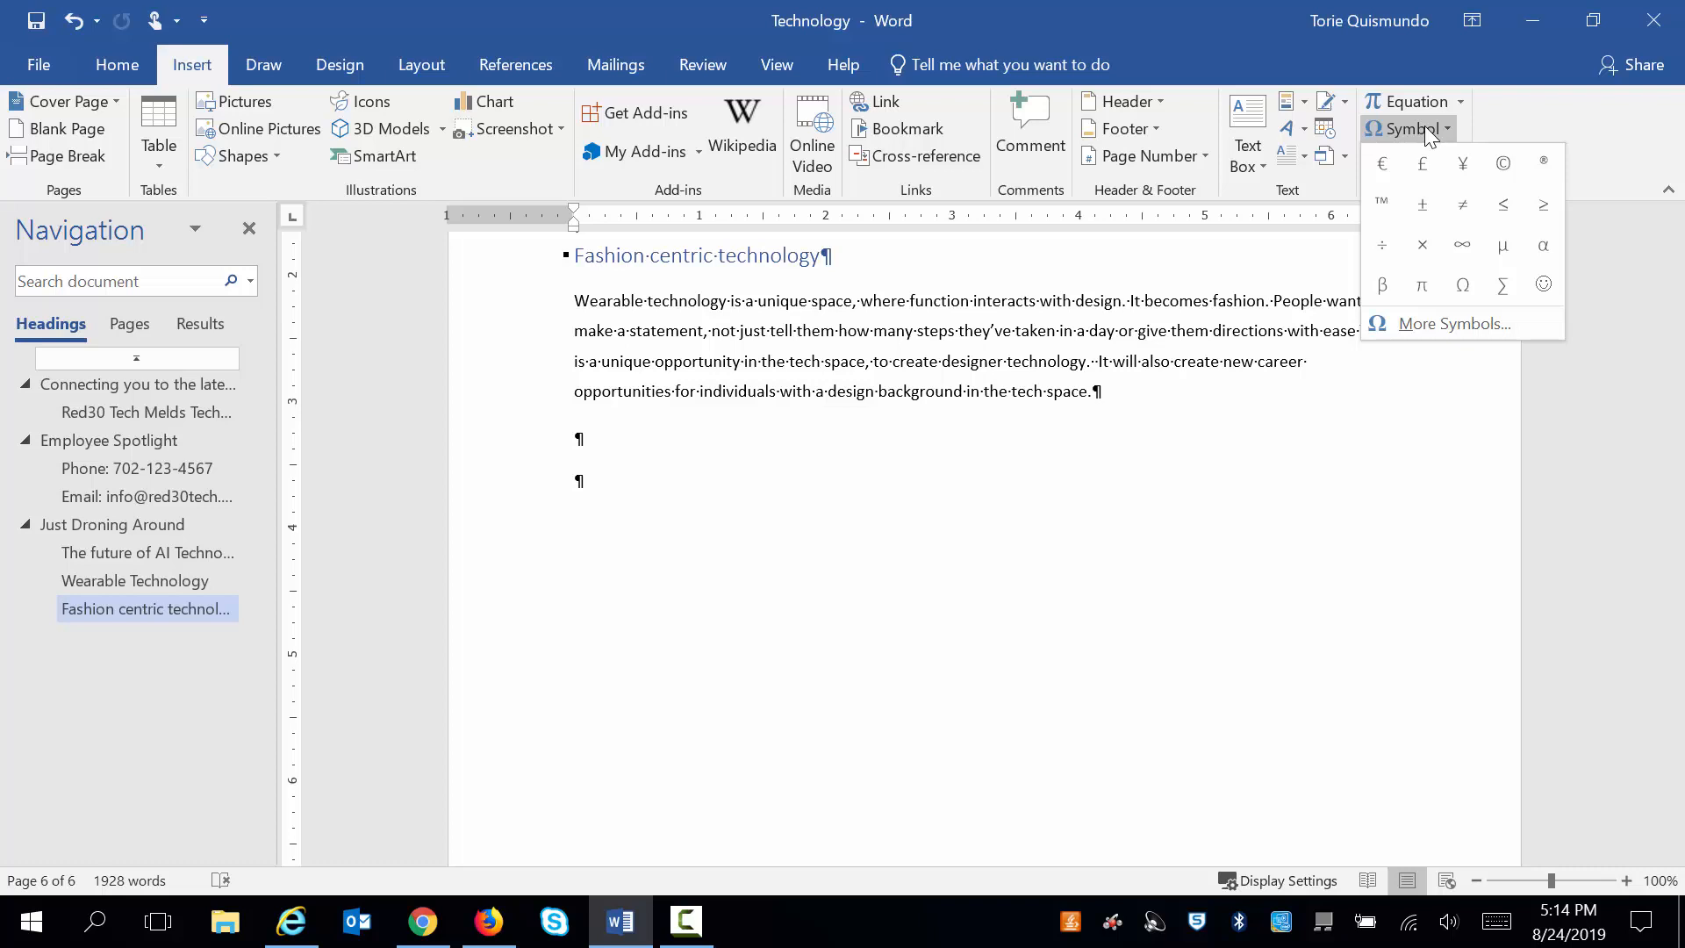
left_click(1457, 324)
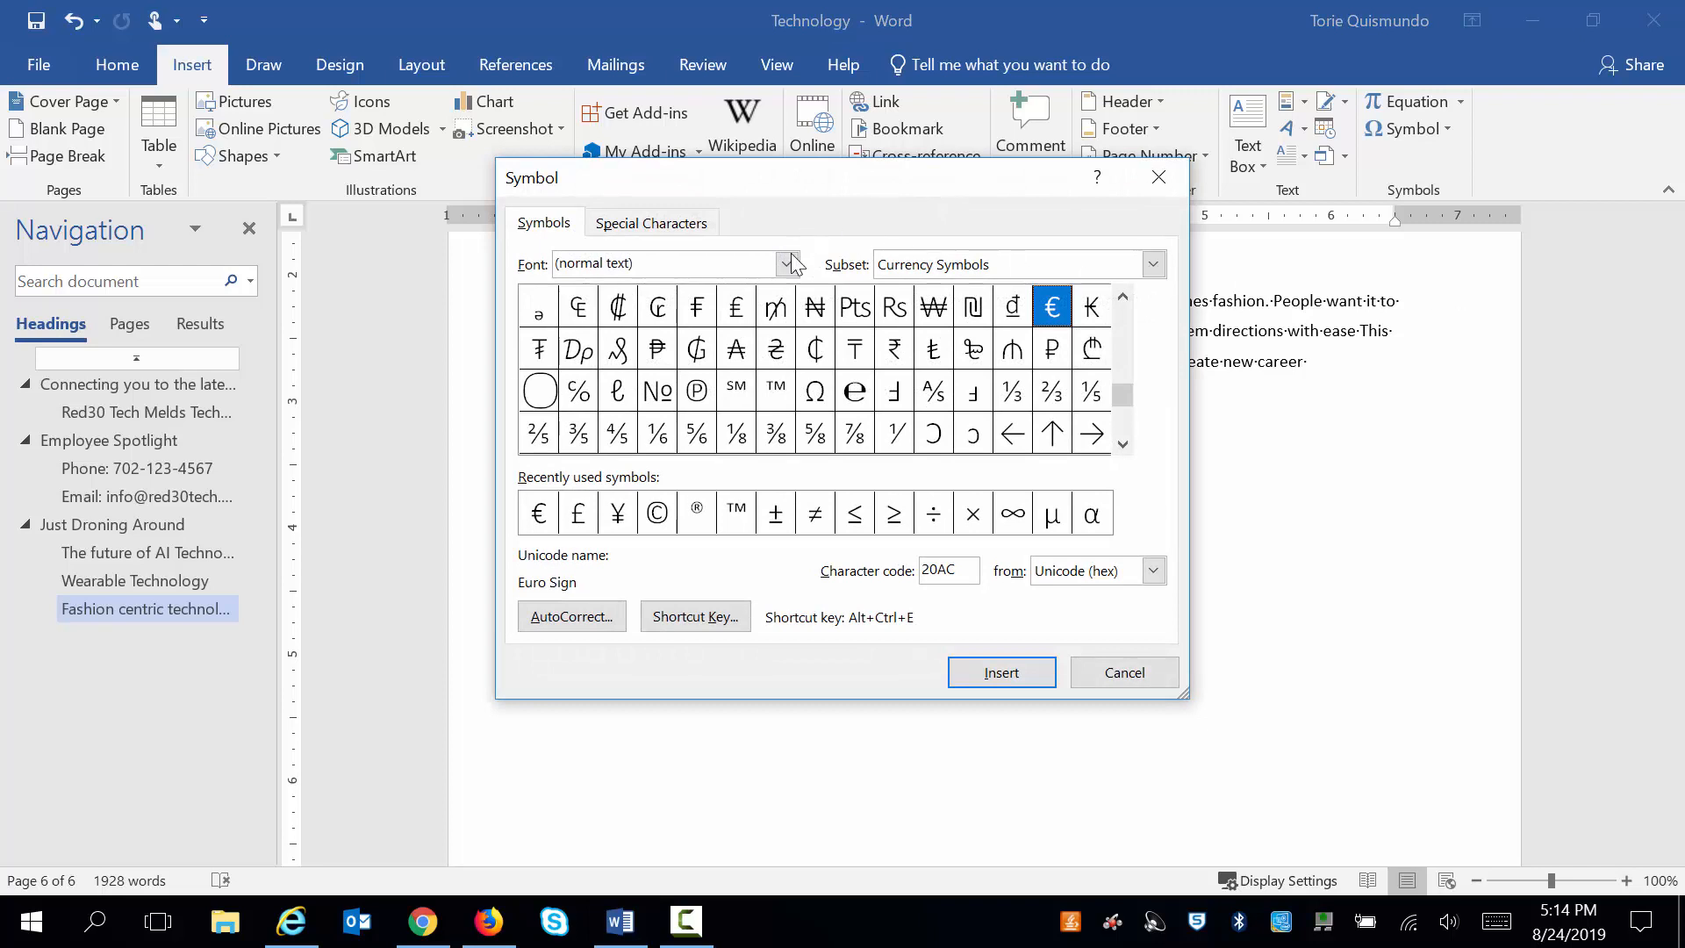
Step: Set the symbol font to Wingdings and look up character code 192
left_click(788, 264)
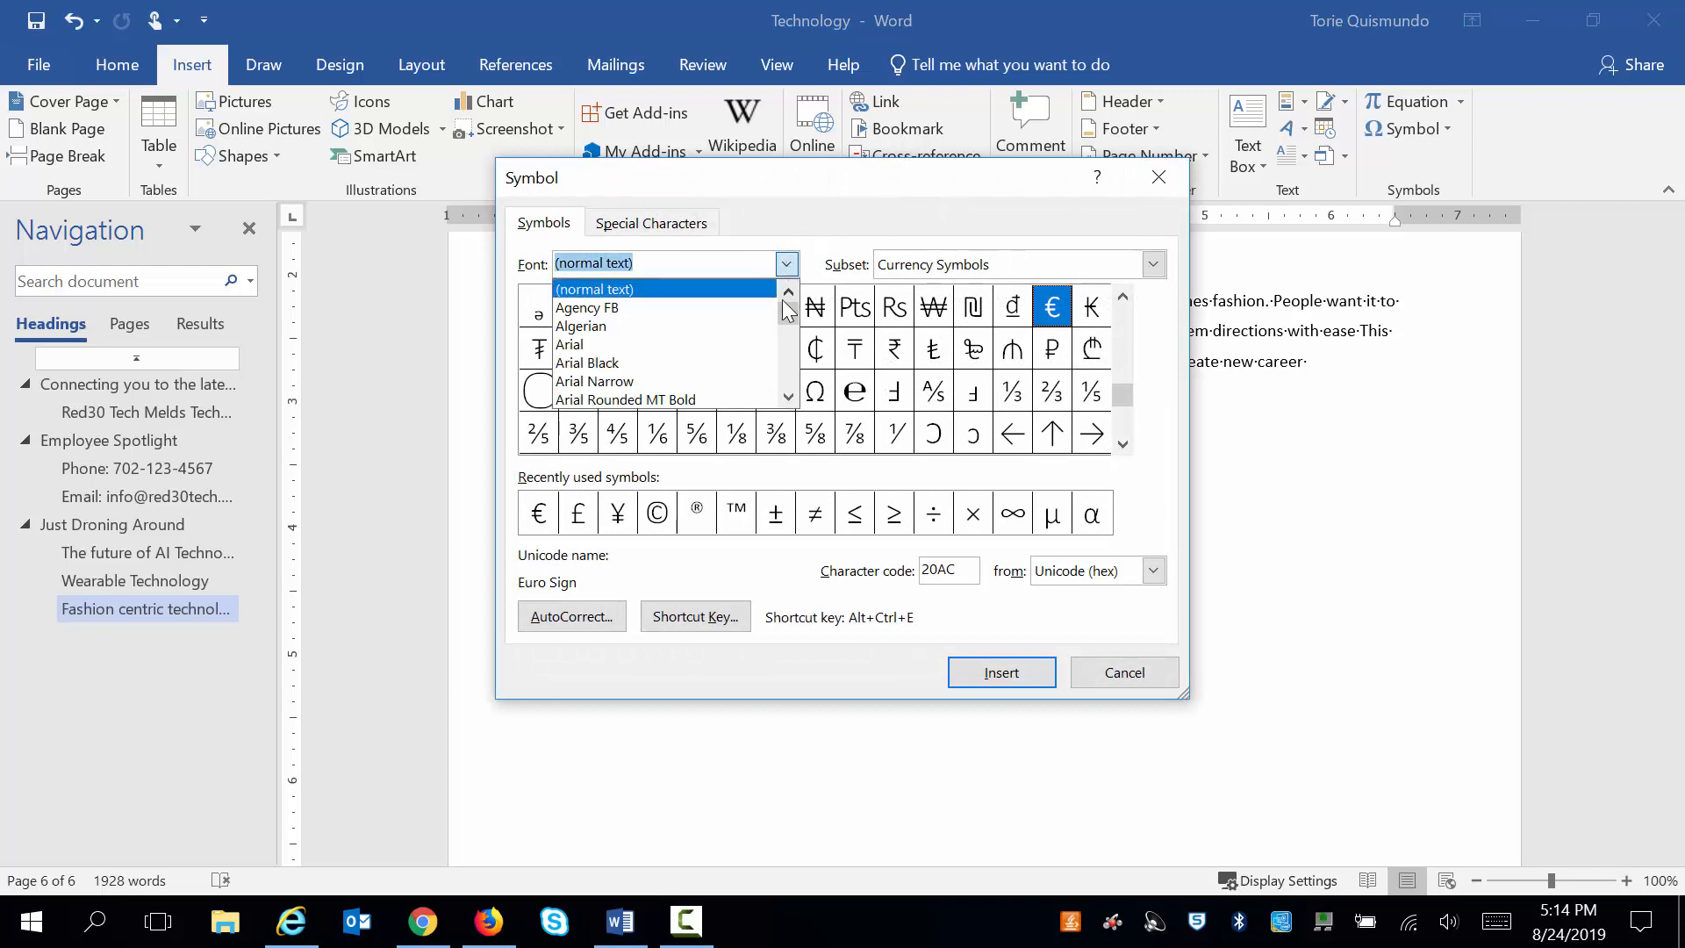
left_click_drag(781, 309, 790, 382)
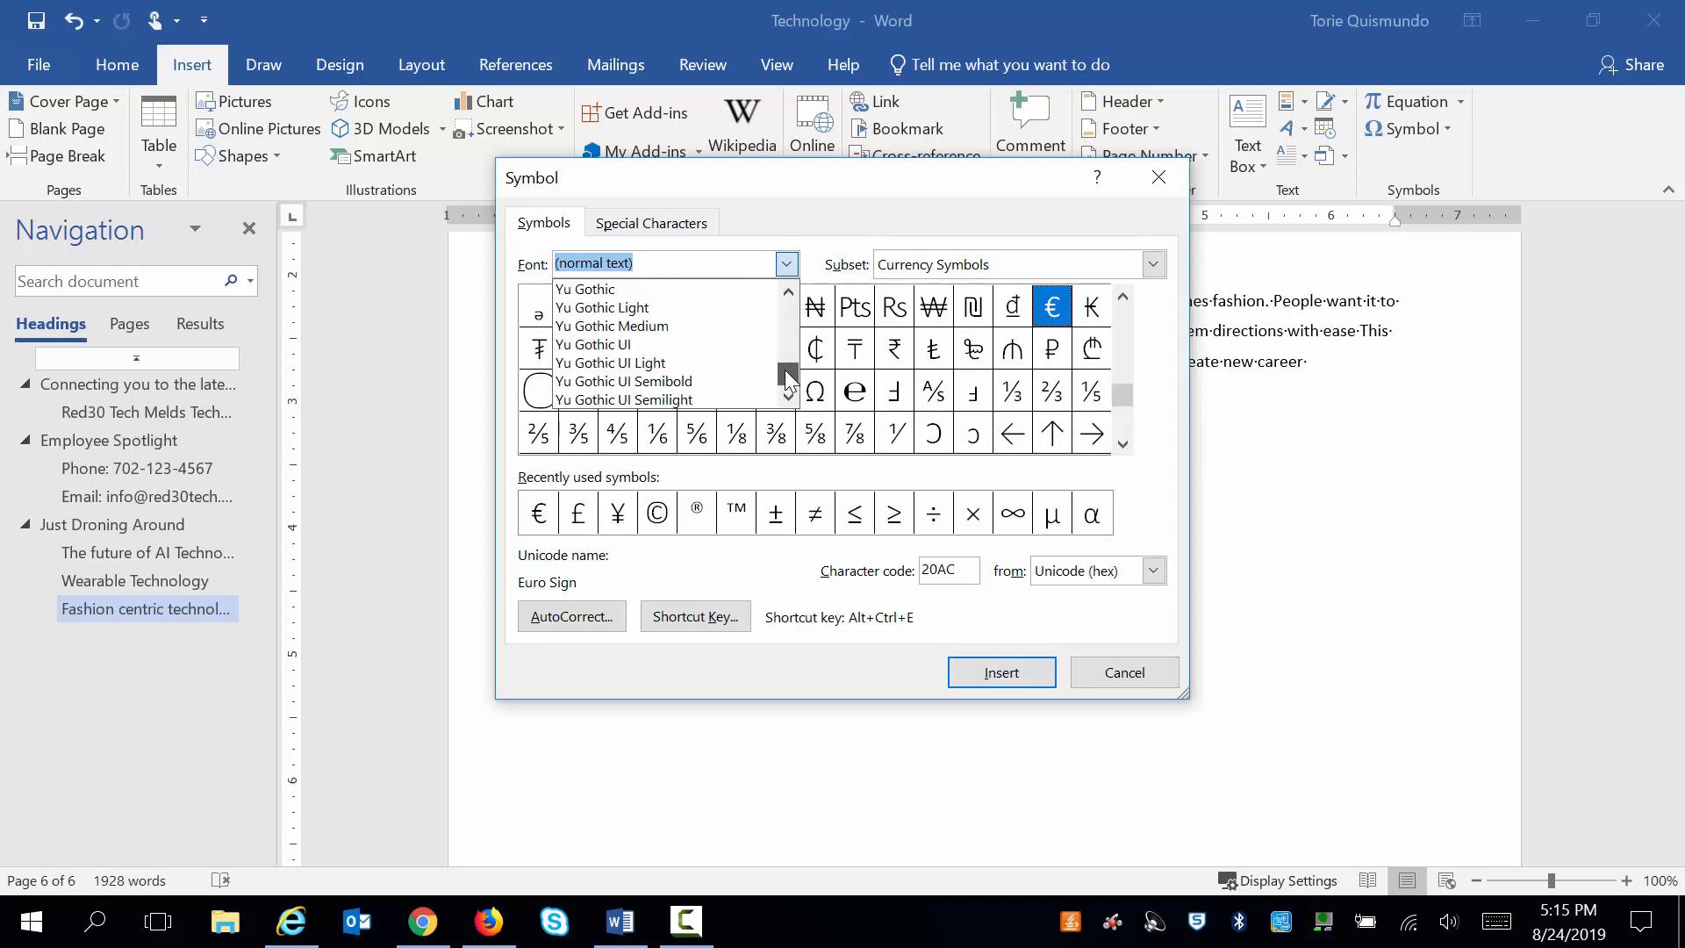
left_click(790, 290)
left_click(790, 291)
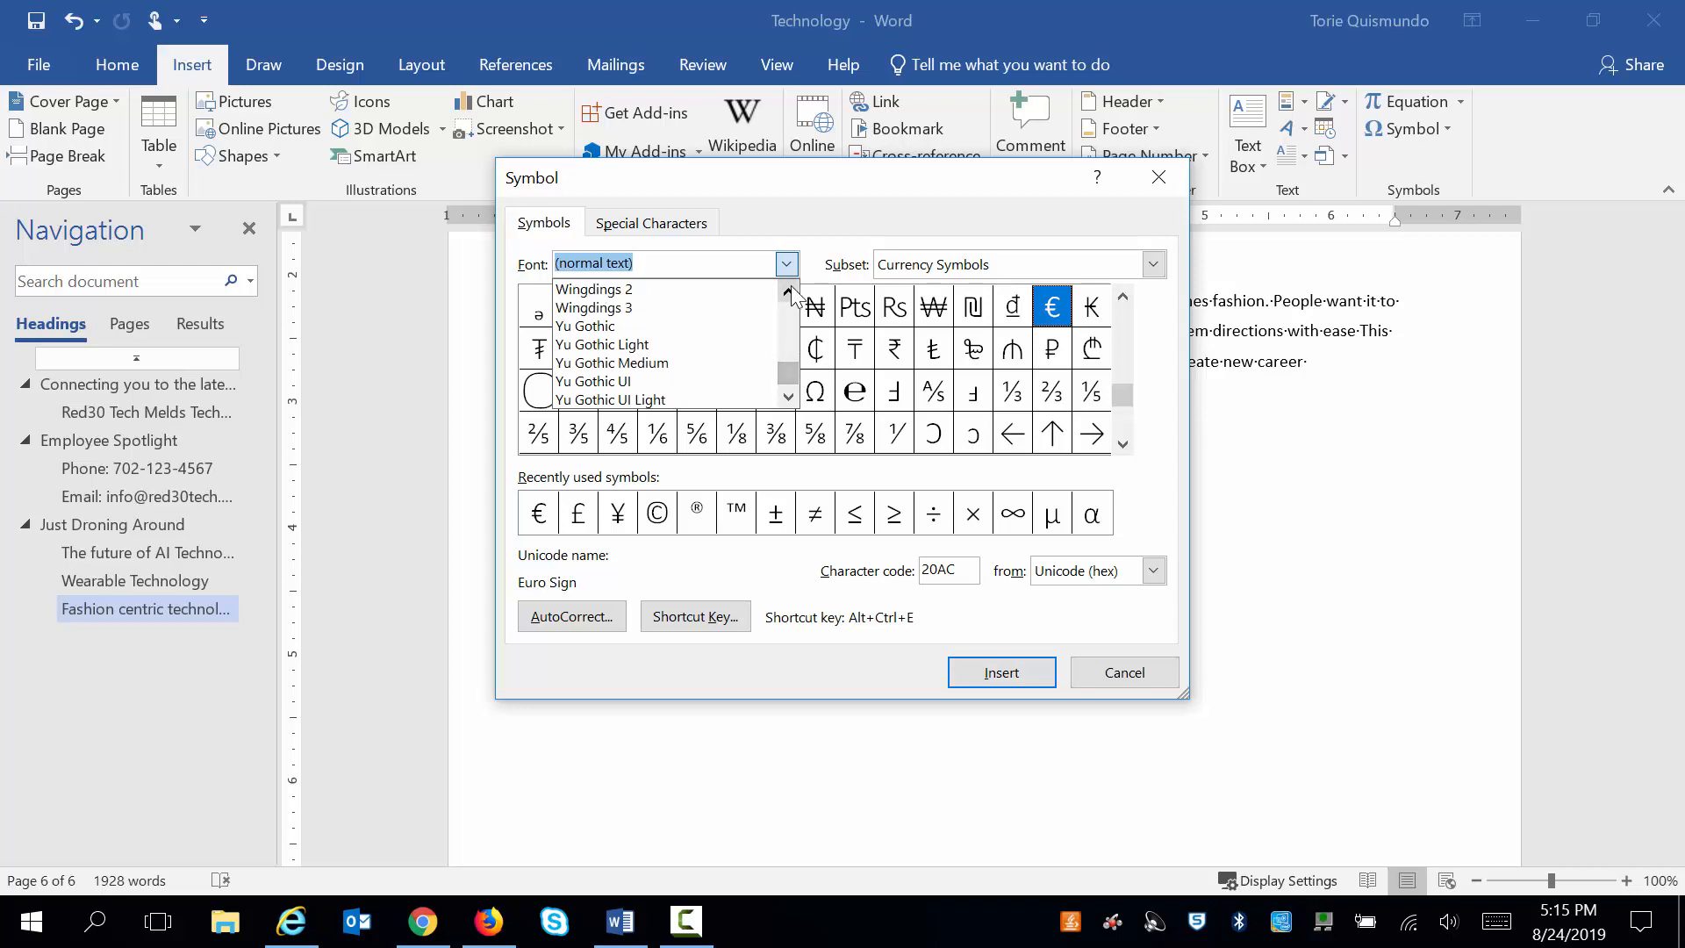
left_click(790, 291)
left_click(790, 291)
left_click(718, 308)
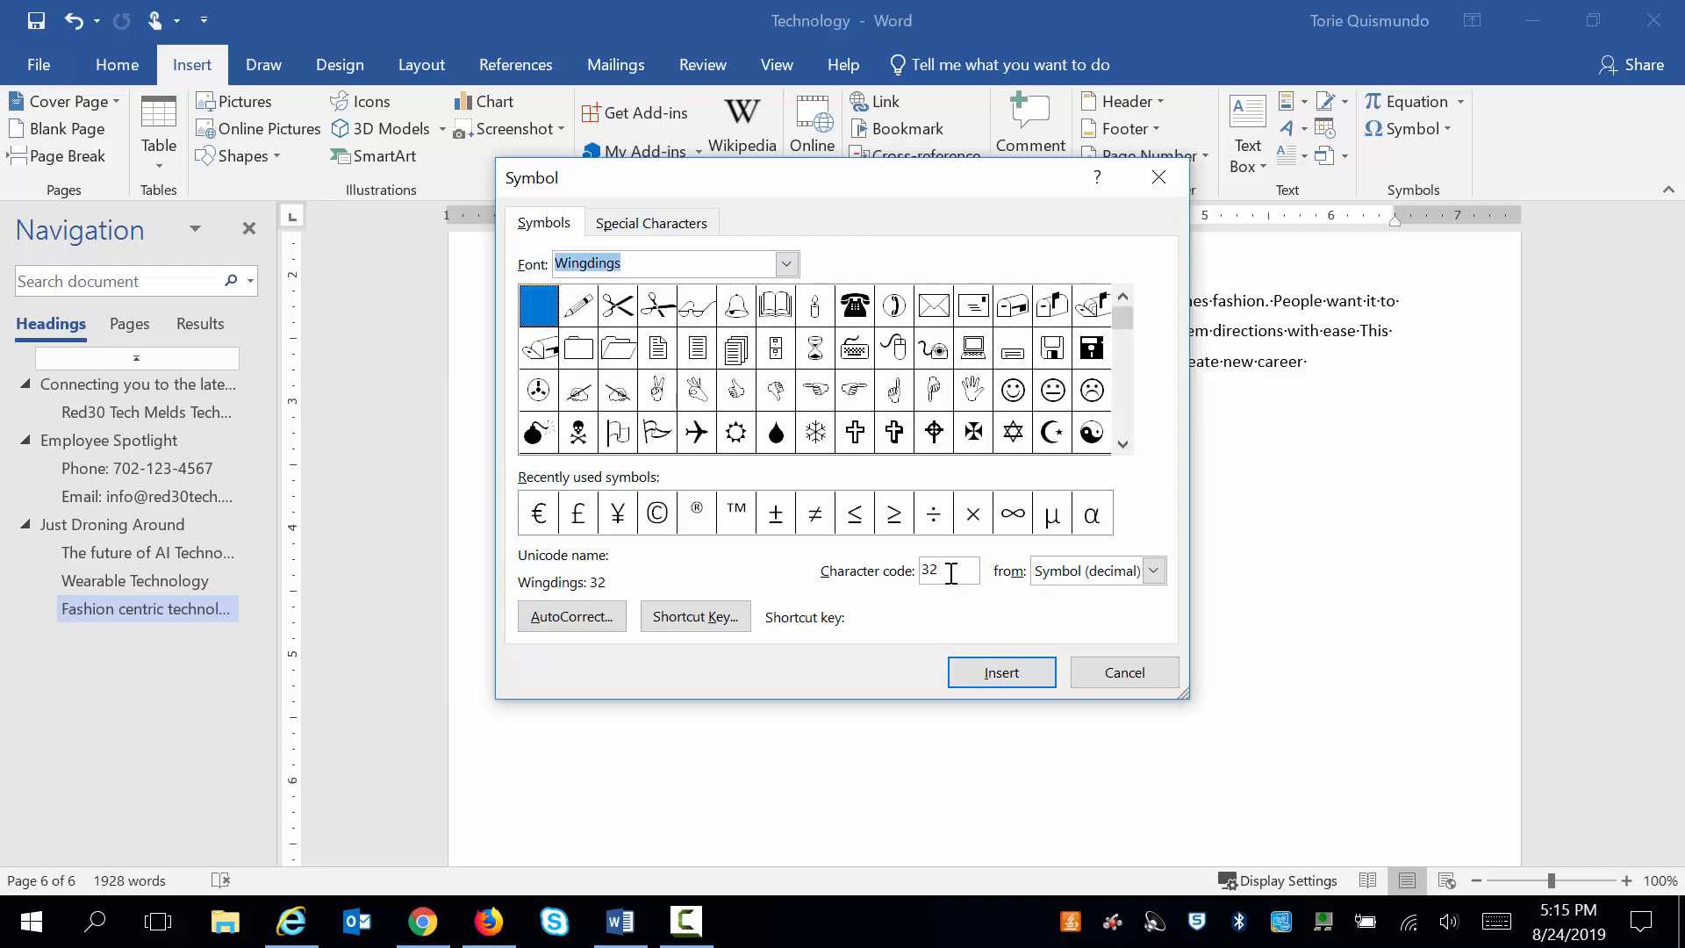
left_click_drag(952, 572, 918, 571)
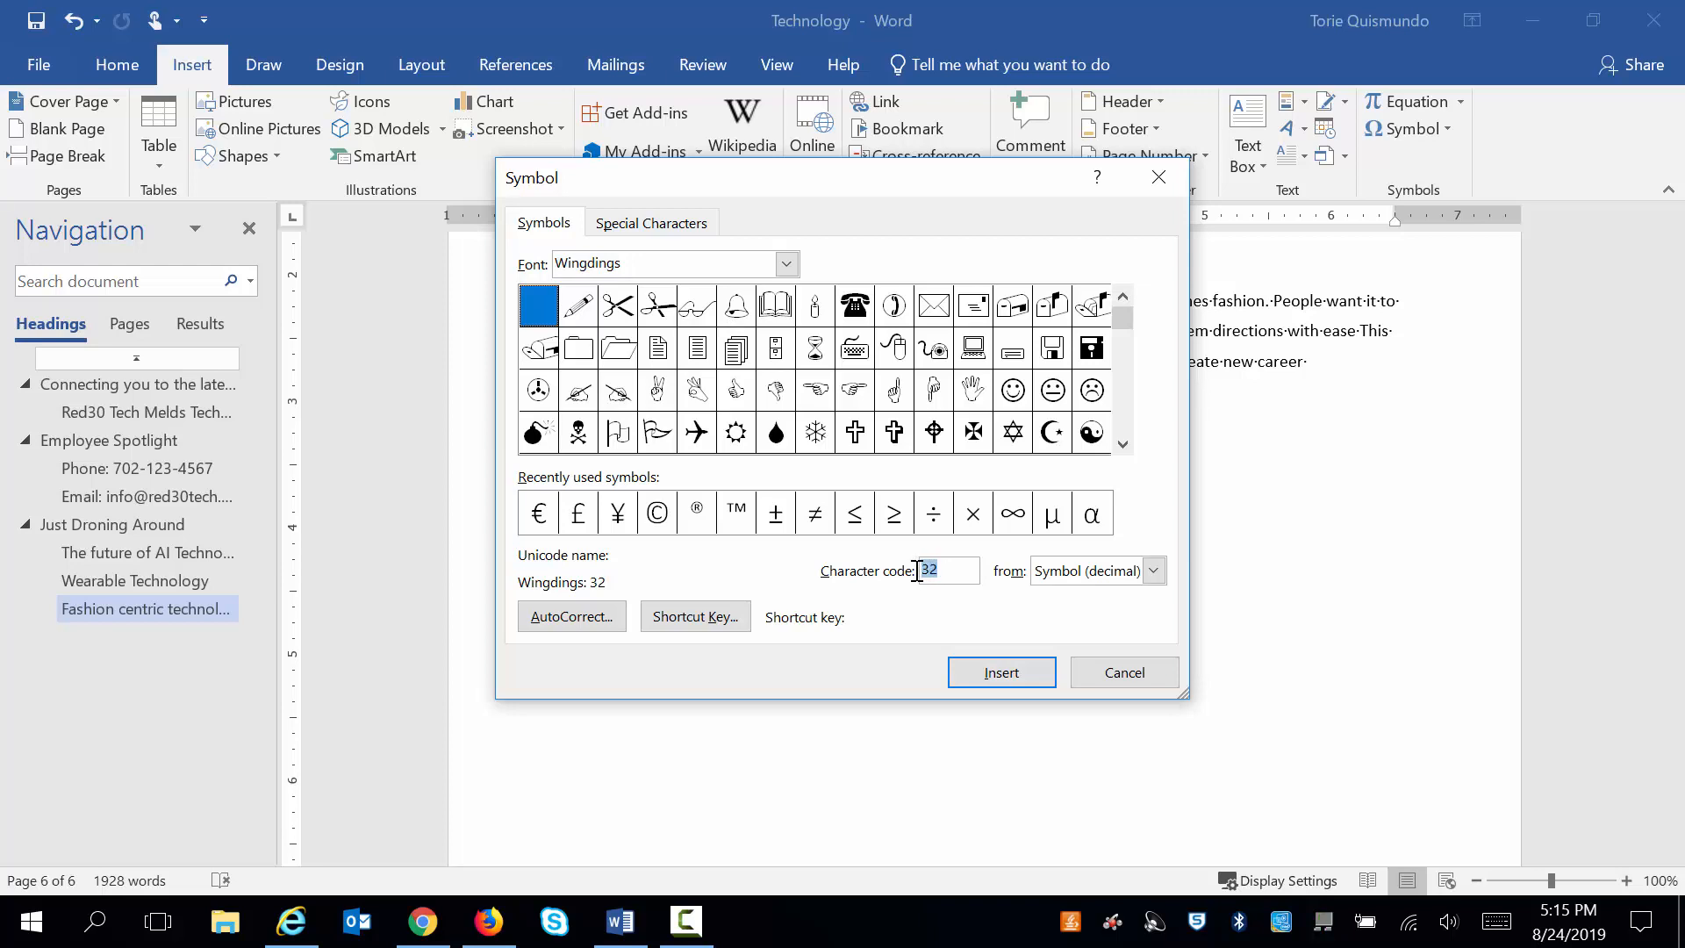
type("192")
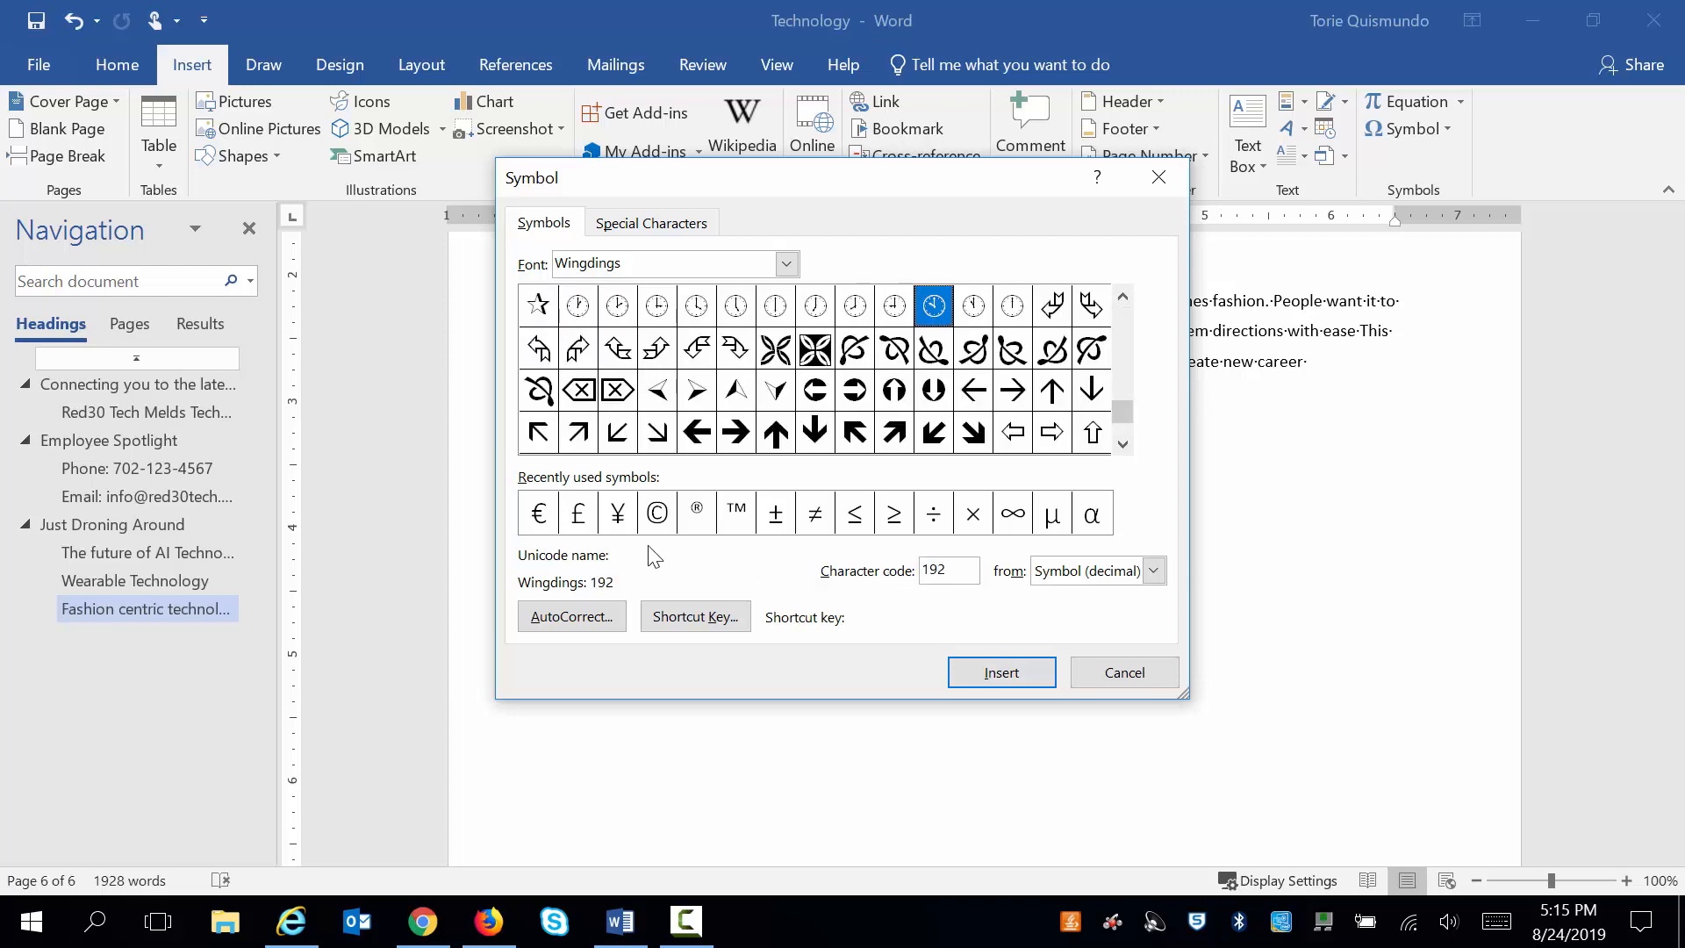
Step: Switch the symbol font to Webdings, insert character 192 after the heading text, close the dialog, and select the inserted symbol
left_click(786, 265)
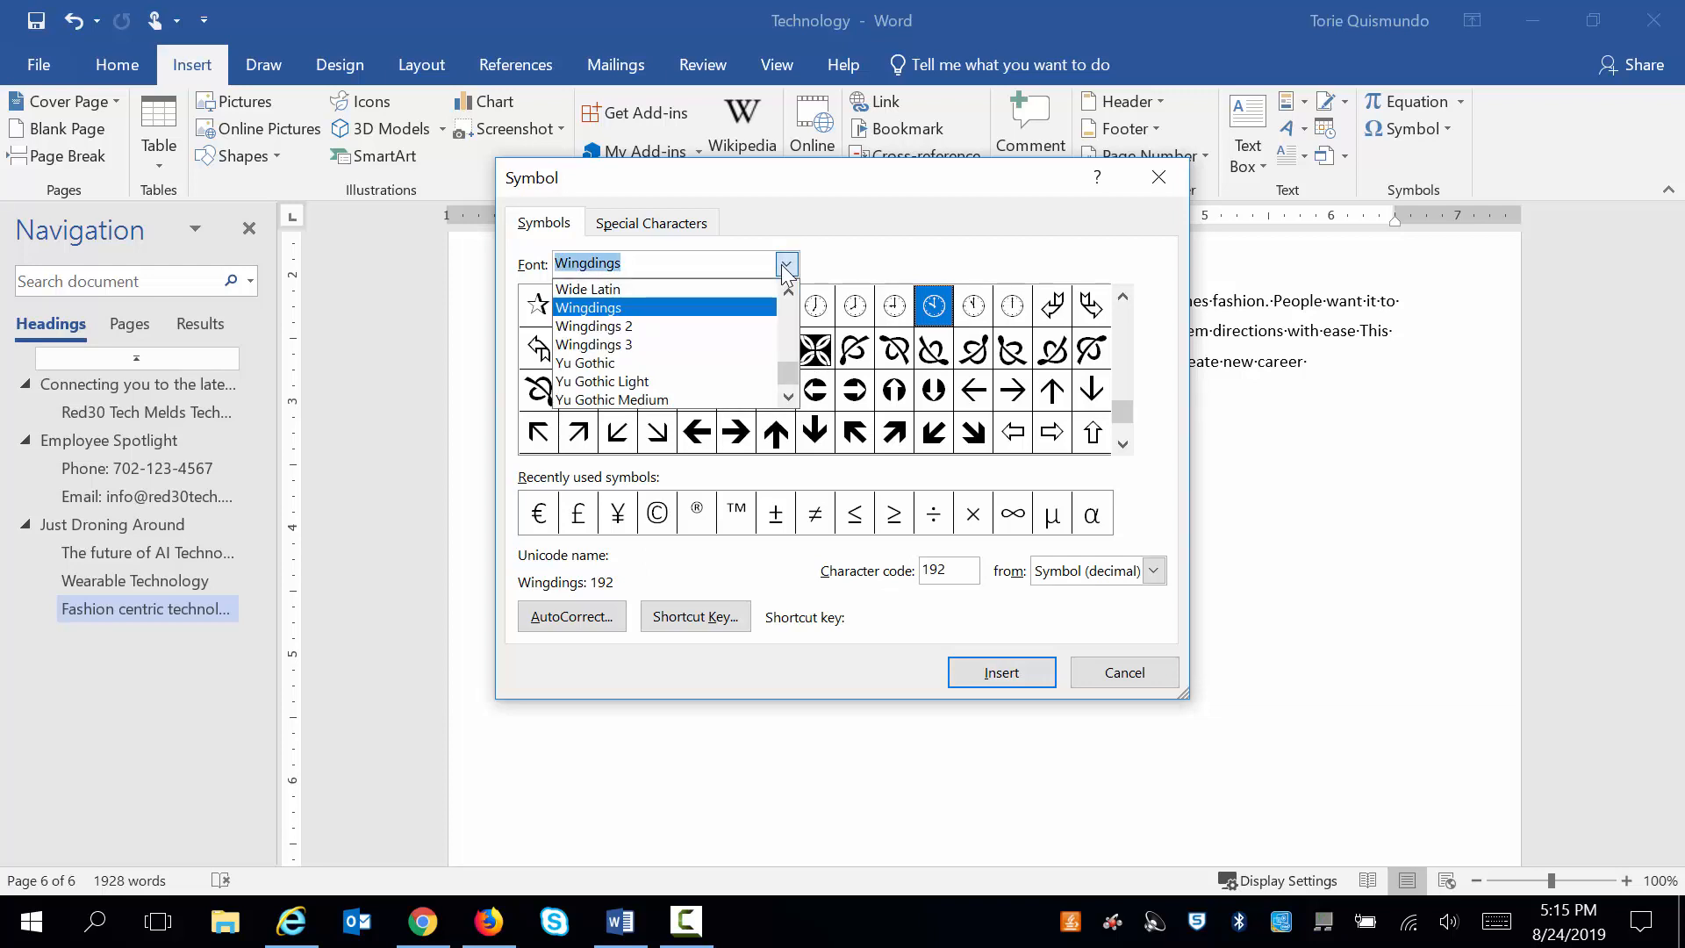
left_click(787, 291)
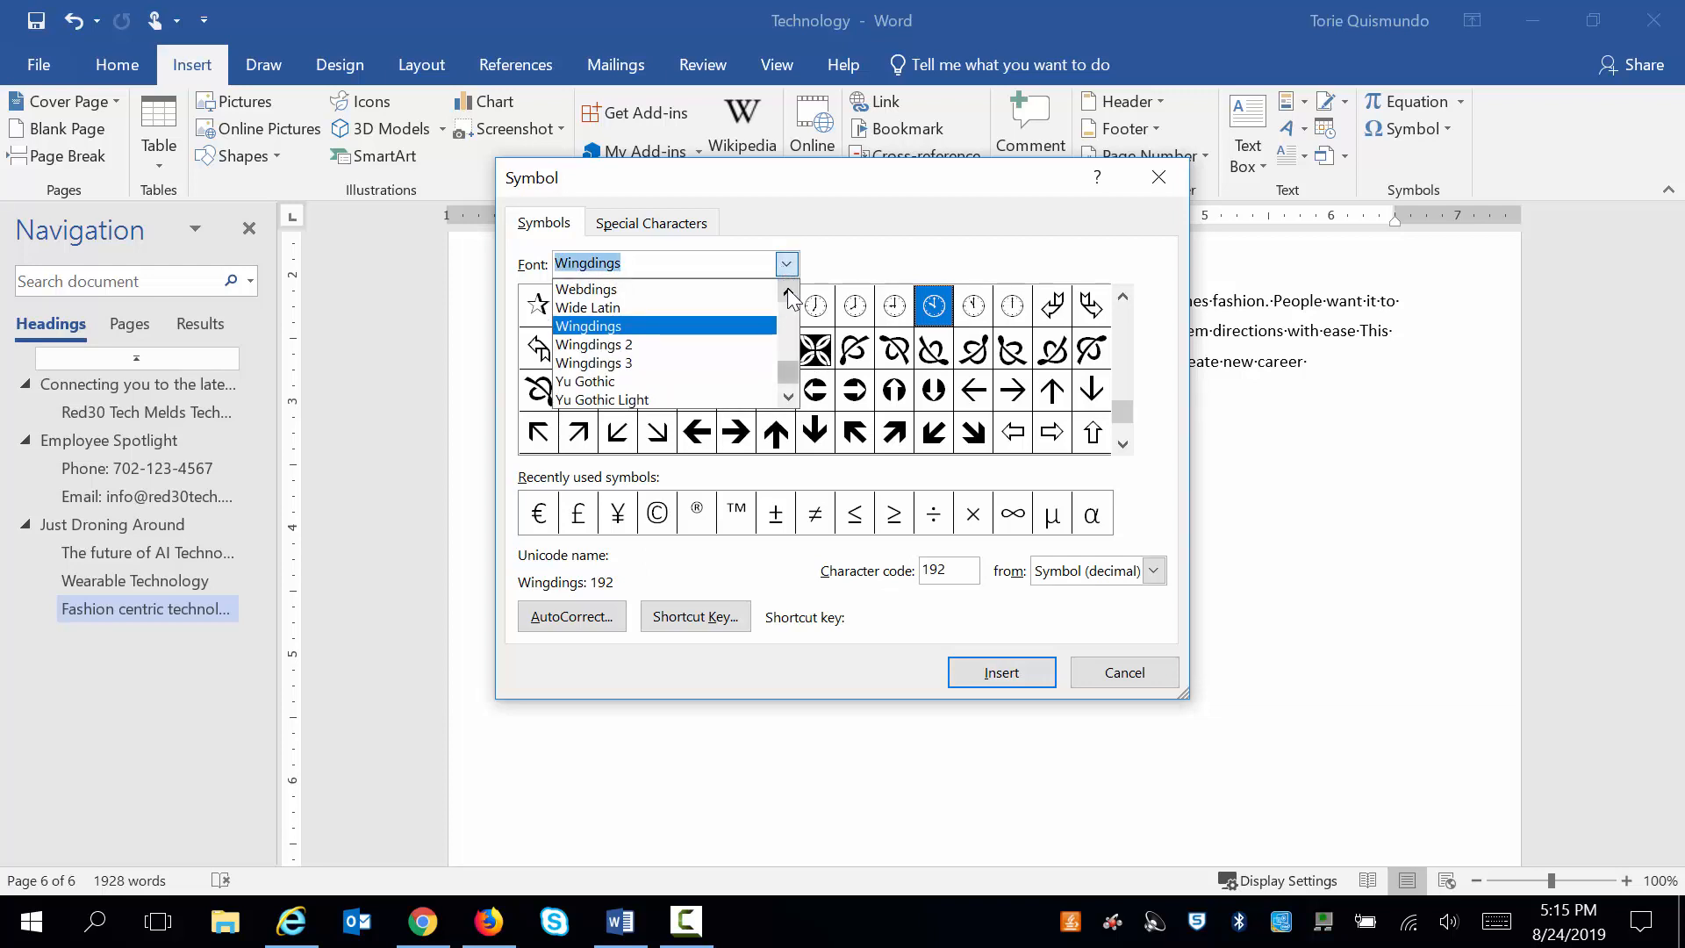
left_click(755, 290)
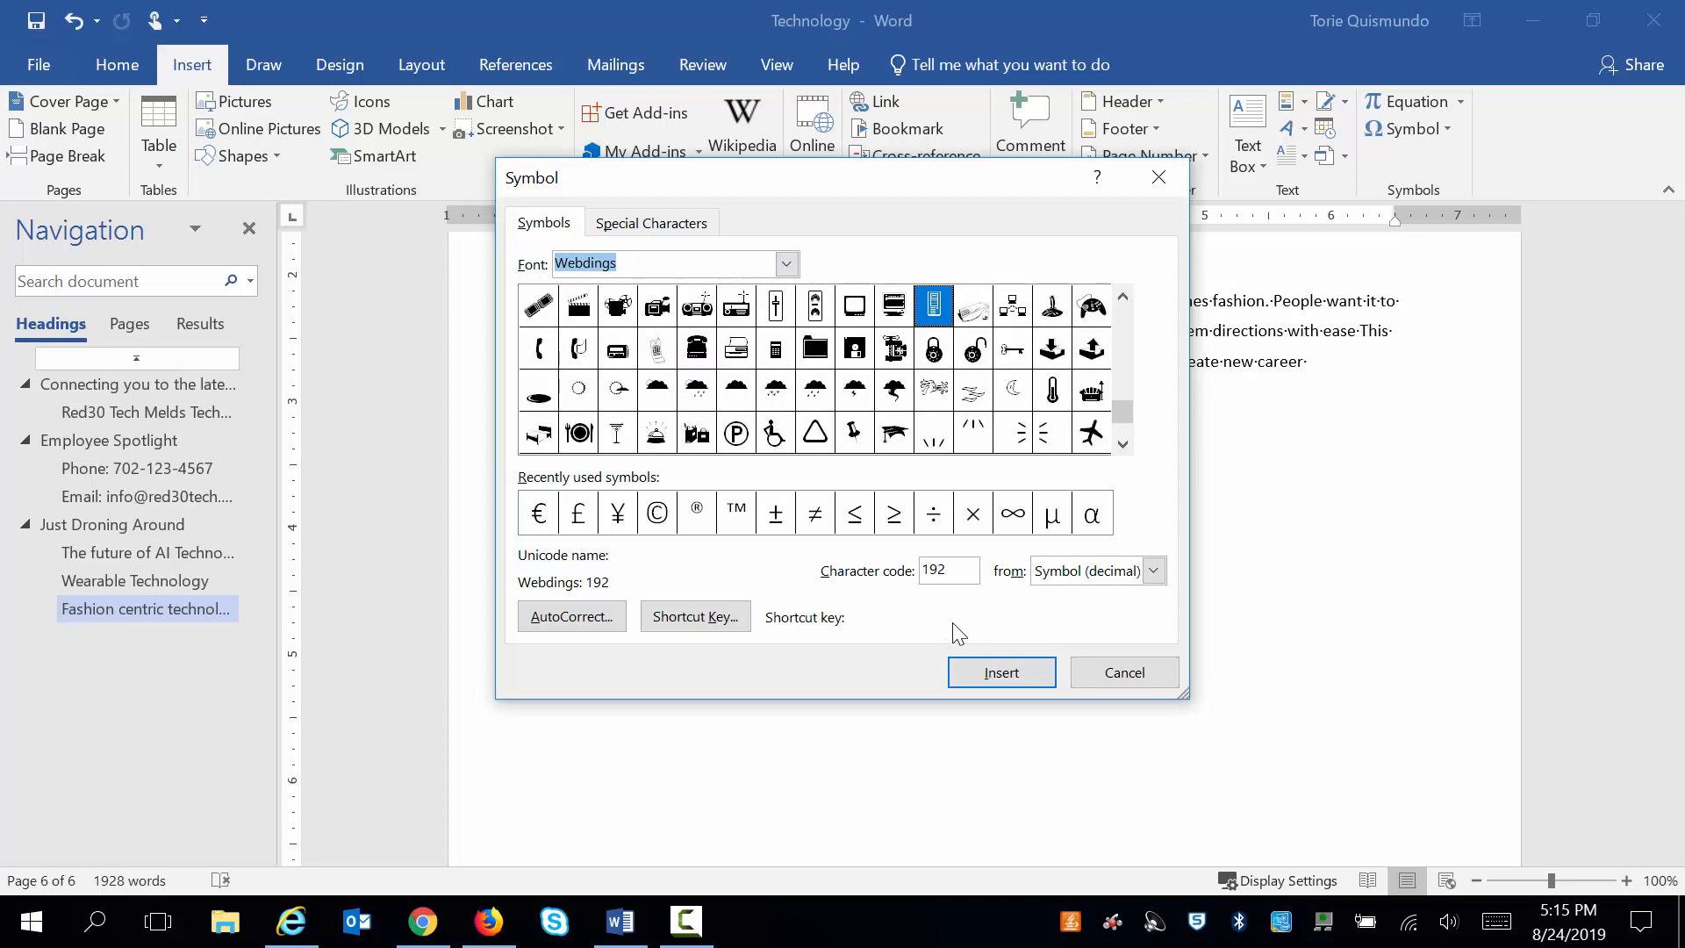
left_click(936, 316)
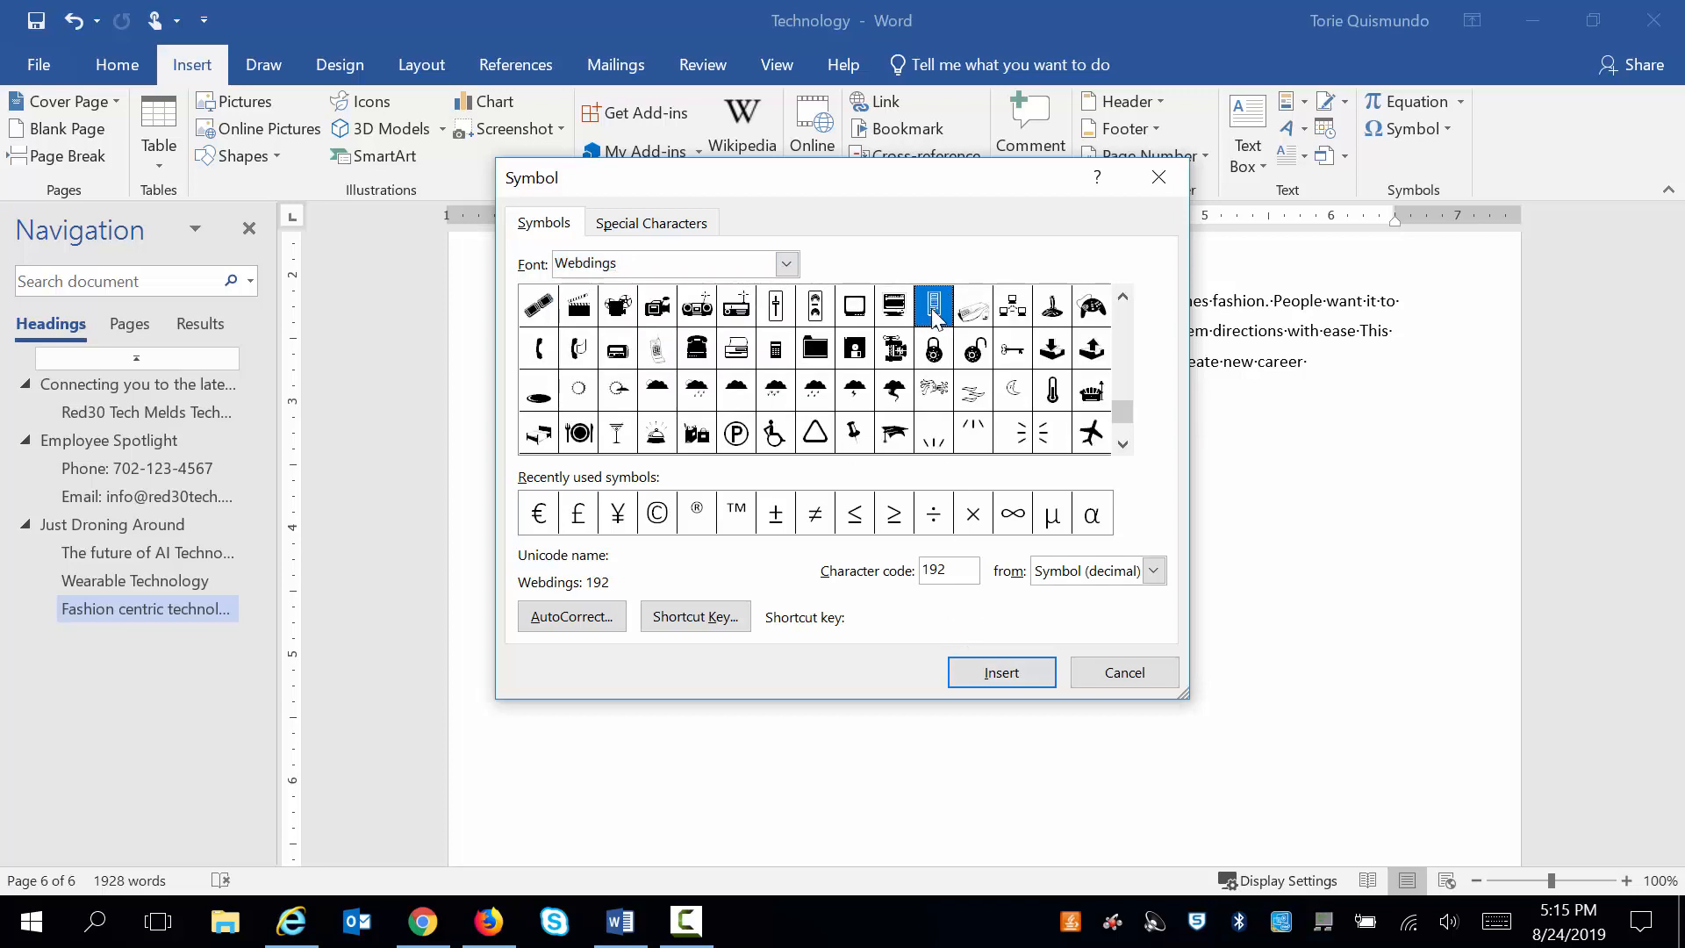
left_click(1009, 683)
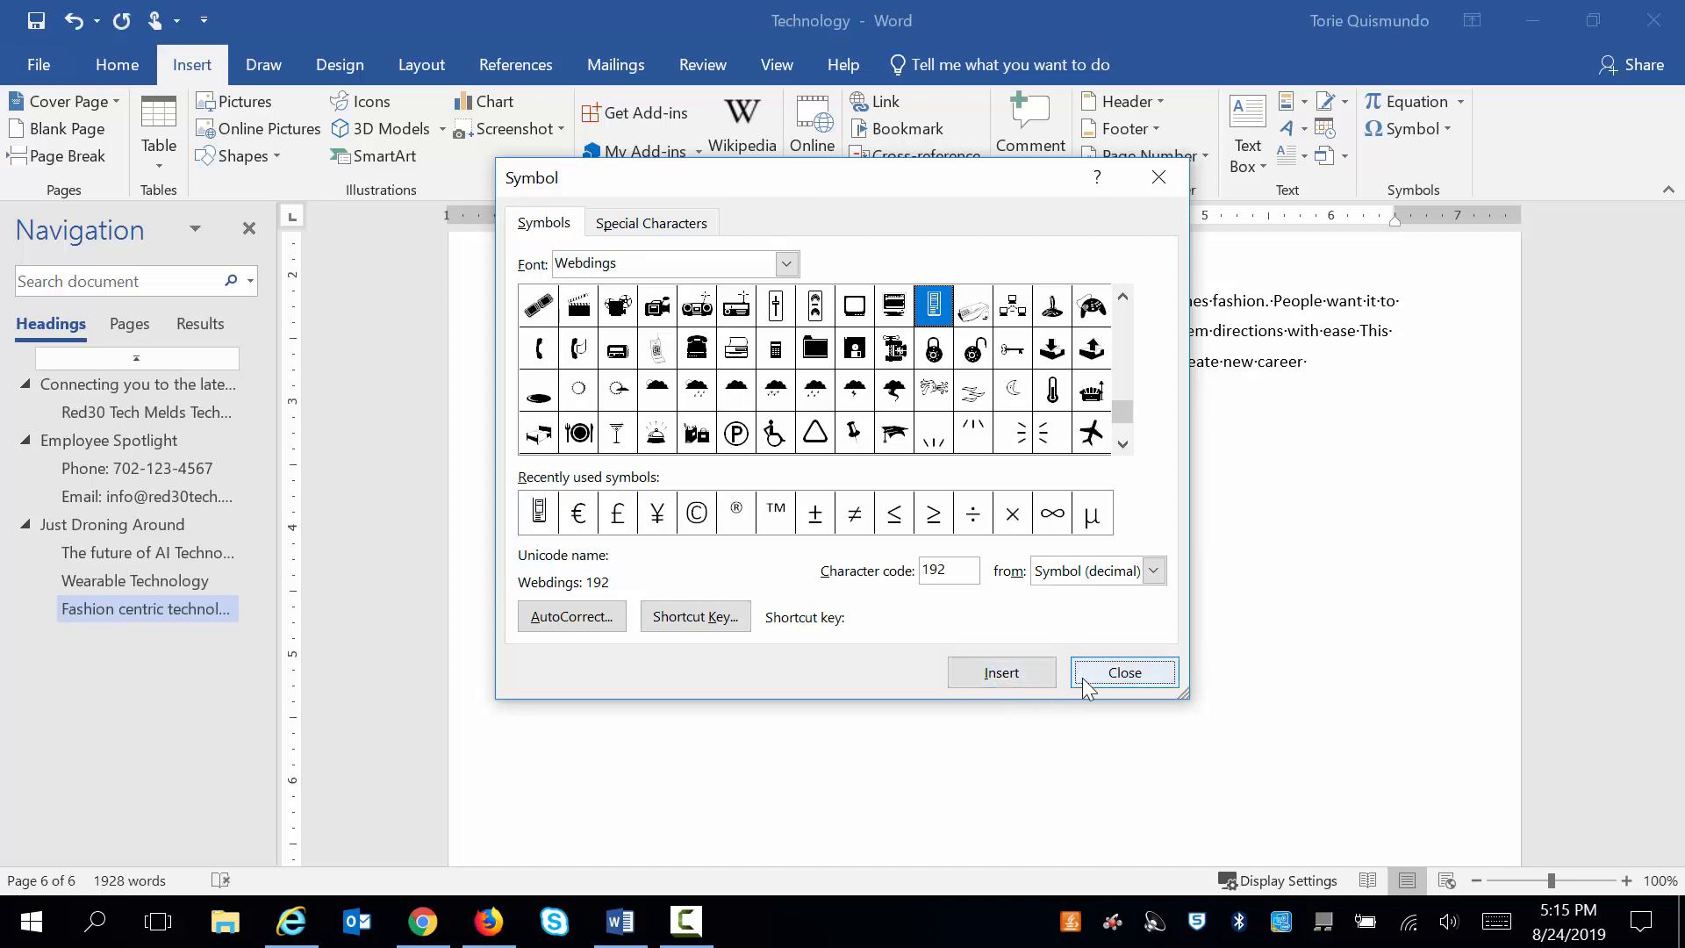
left_click(1124, 674)
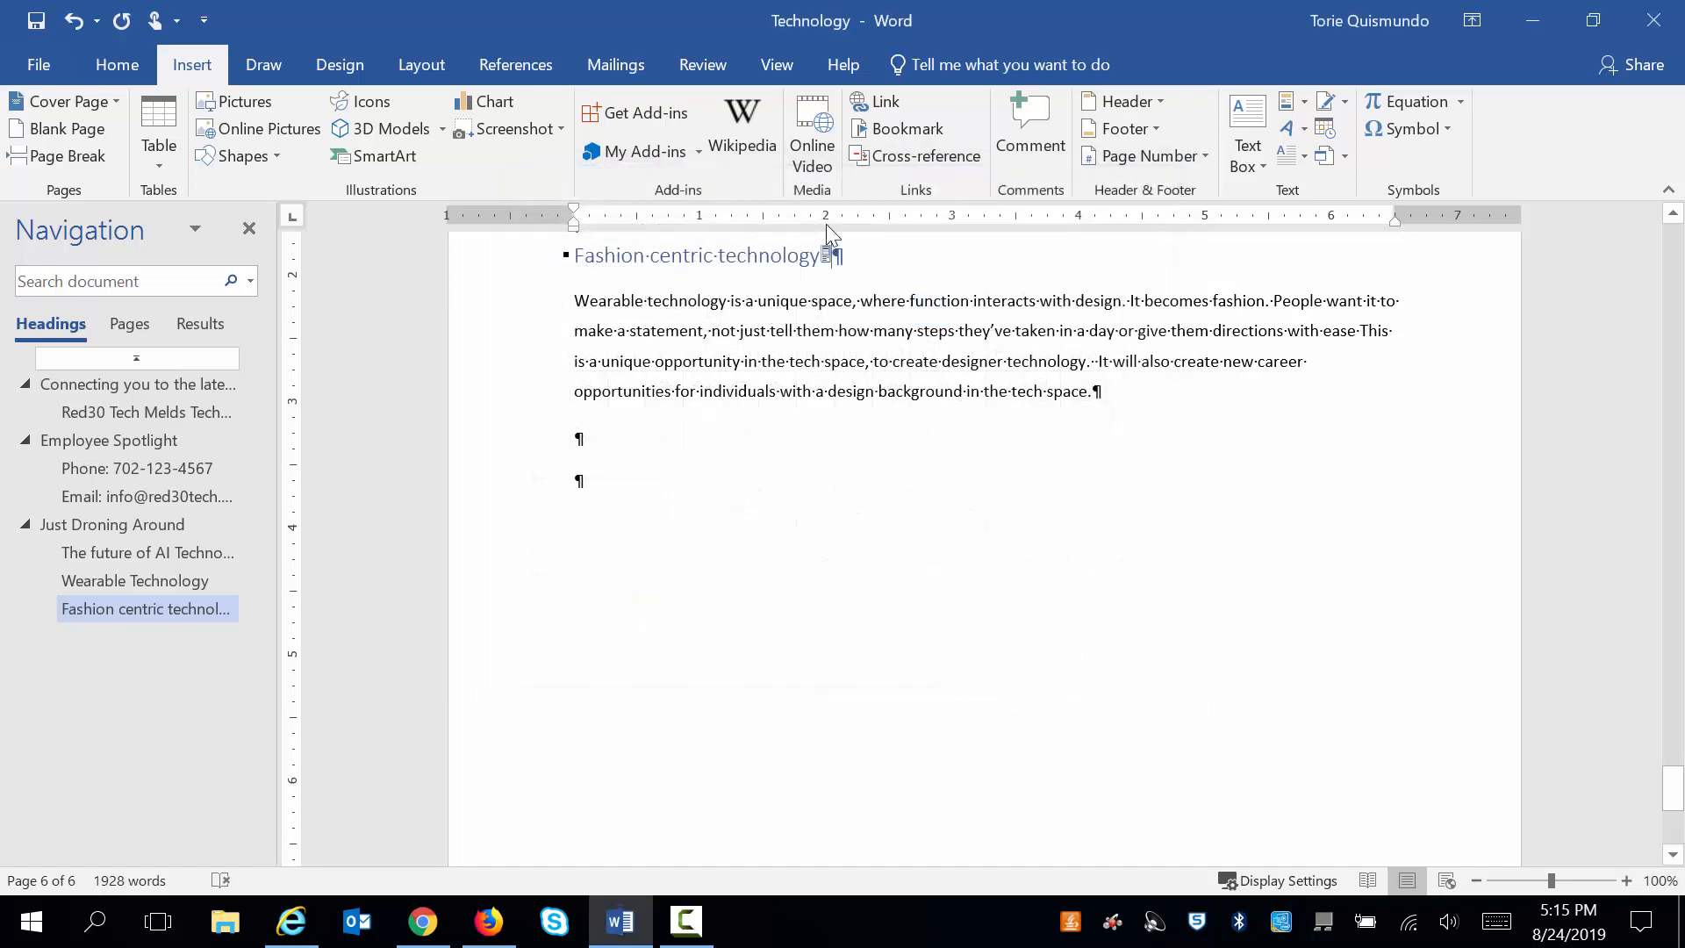
left_click_drag(848, 256, 830, 255)
Step: Select the High School, Grade School and Middle School chevrons individually, finishing with the entire SmartArt graphic selected
left_click_drag(1677, 791, 1679, 611)
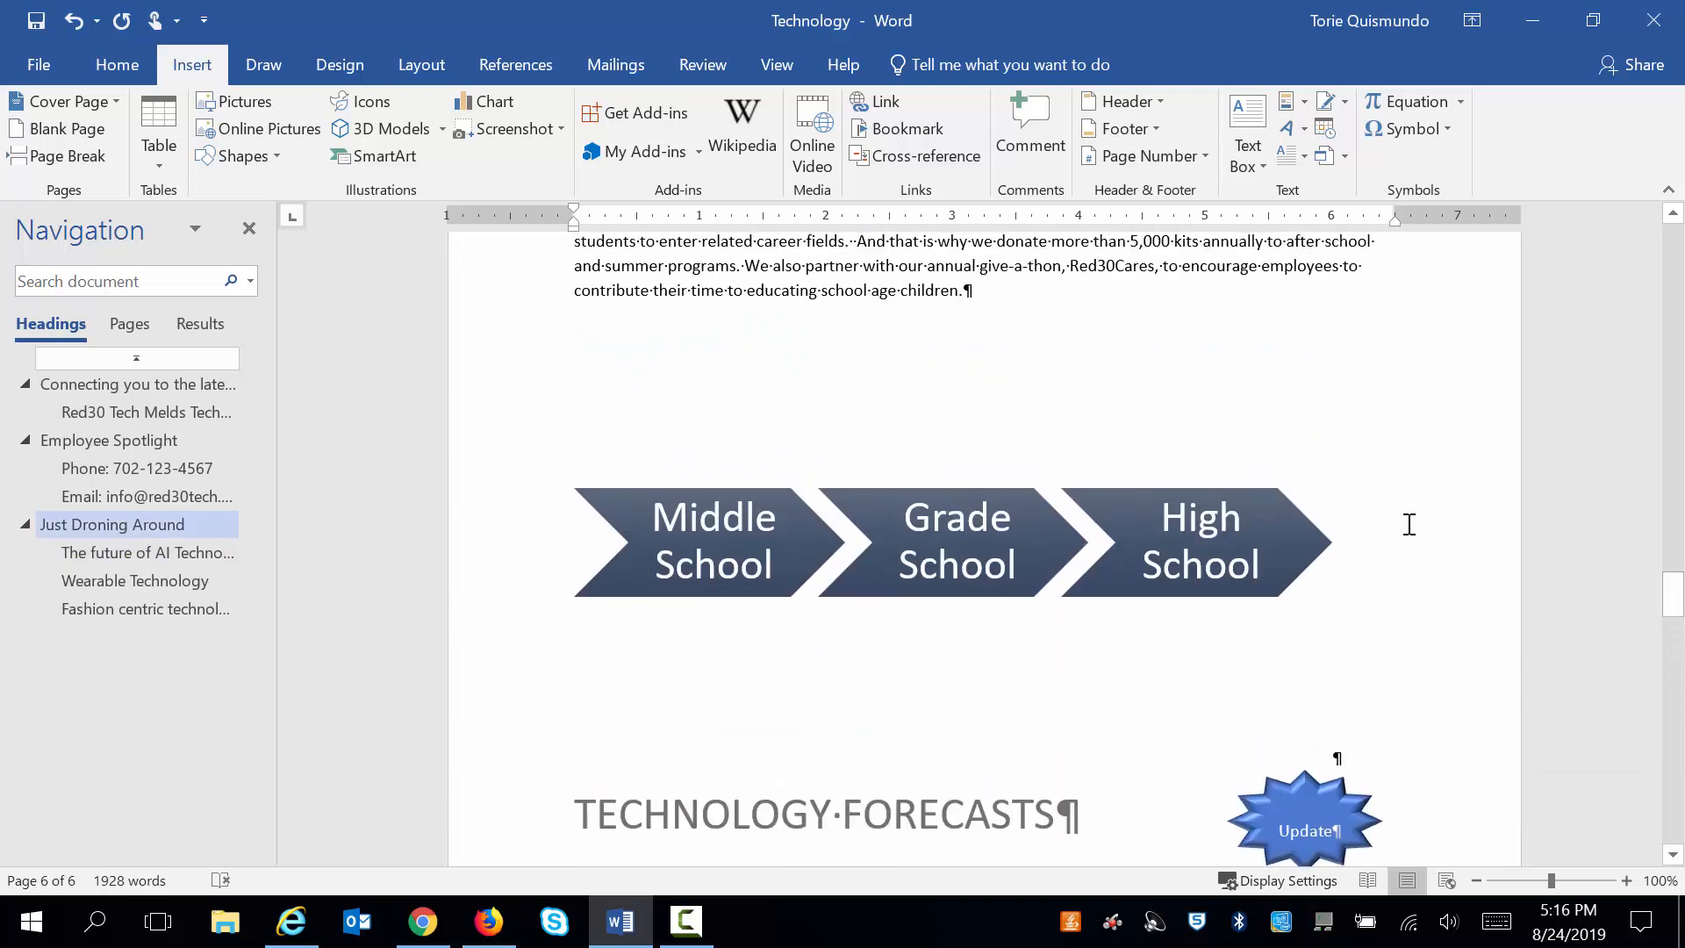
left_click(1309, 516)
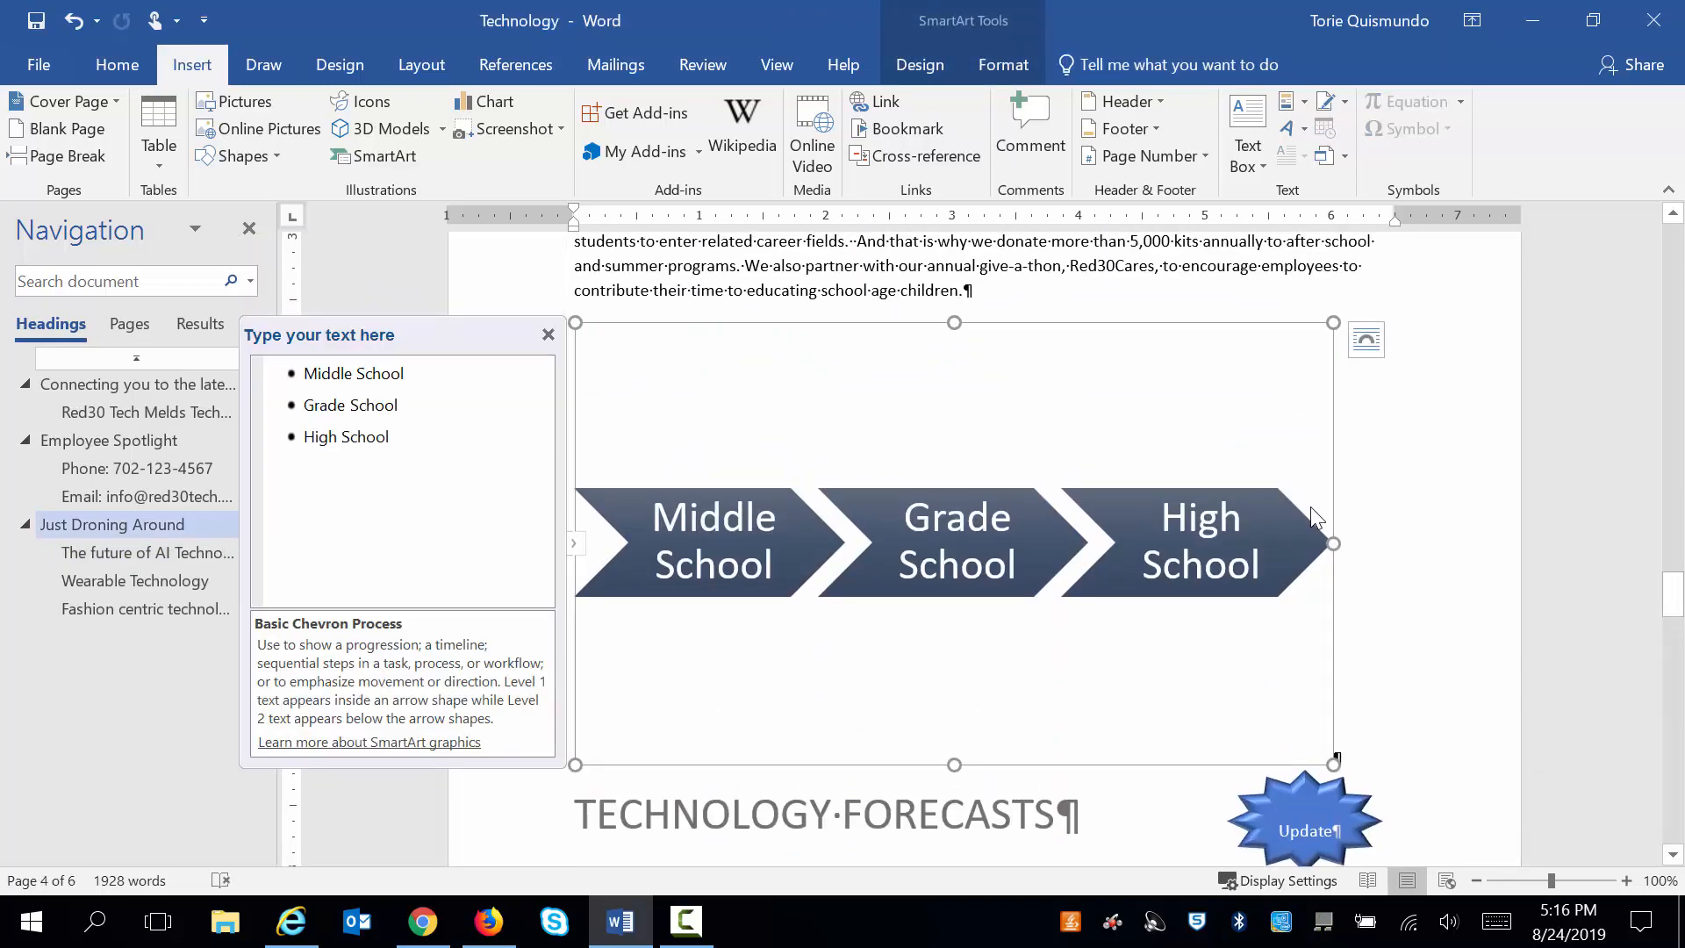
left_click(1277, 503)
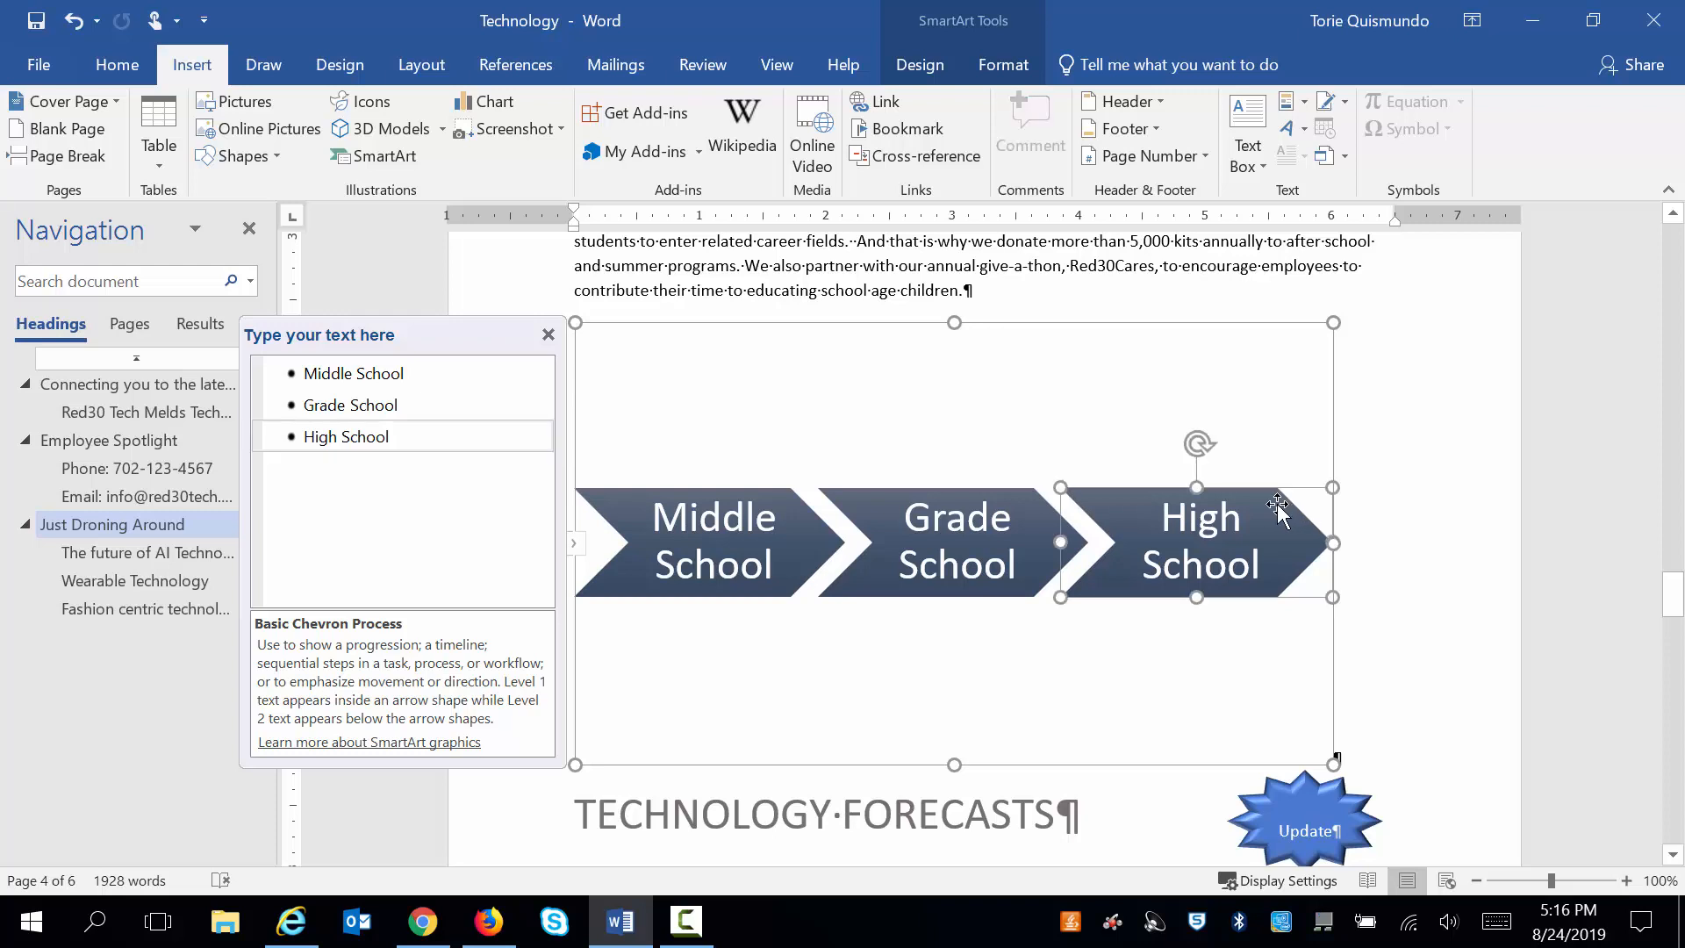
left_click(966, 496)
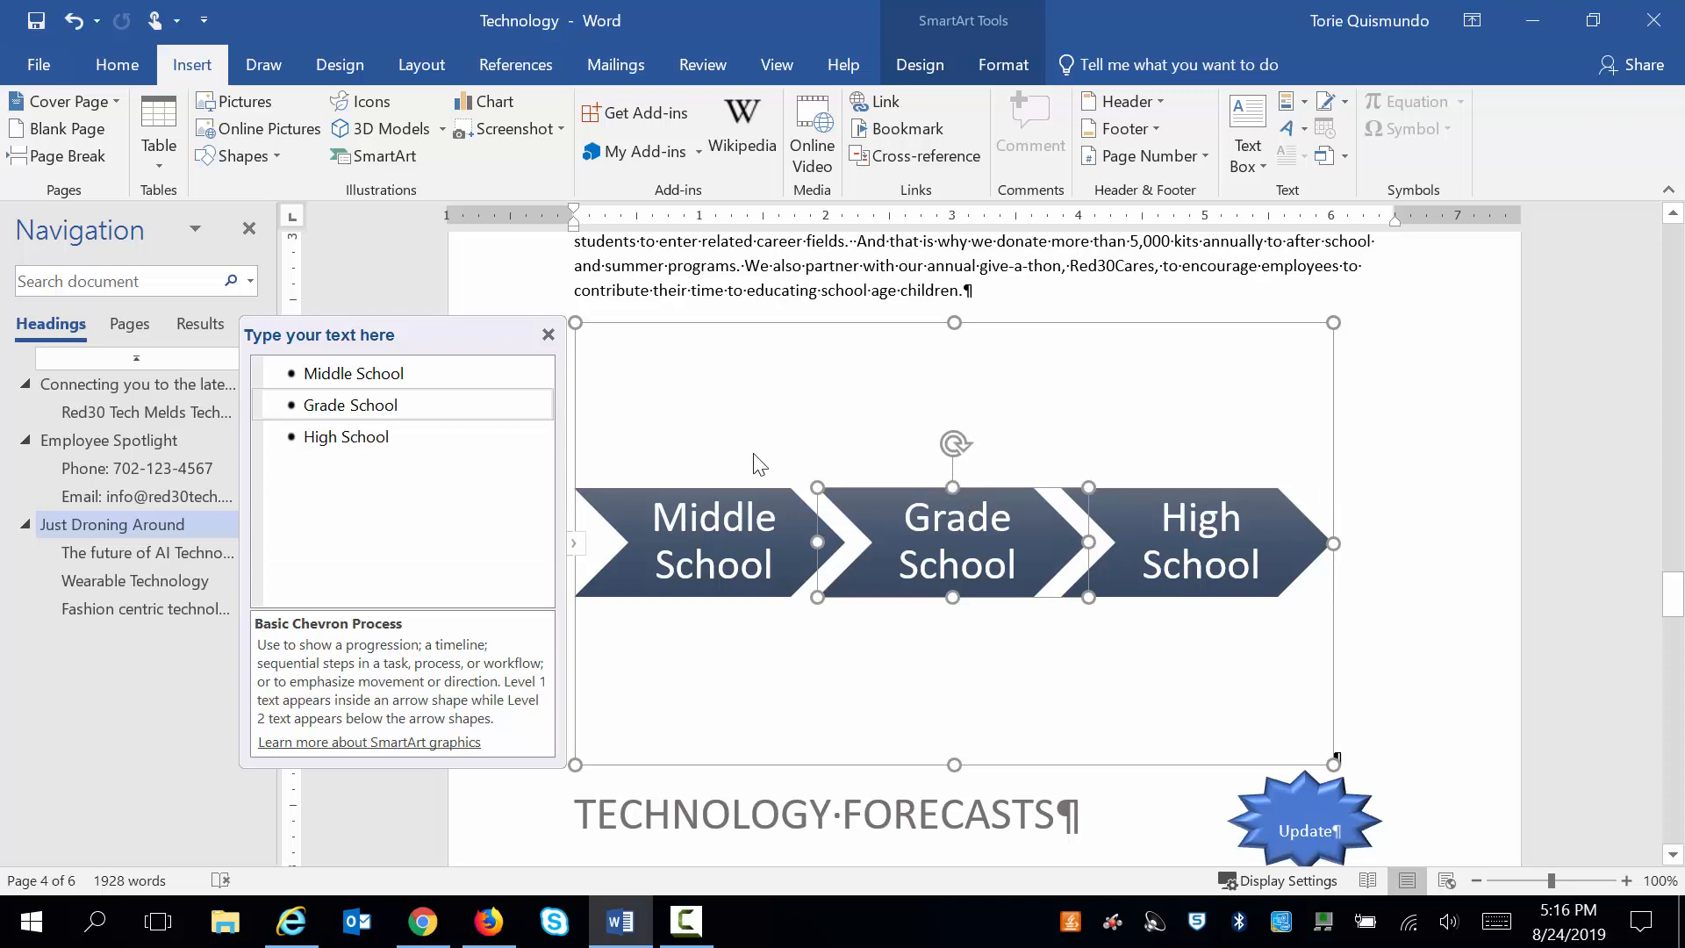
left_click(721, 496)
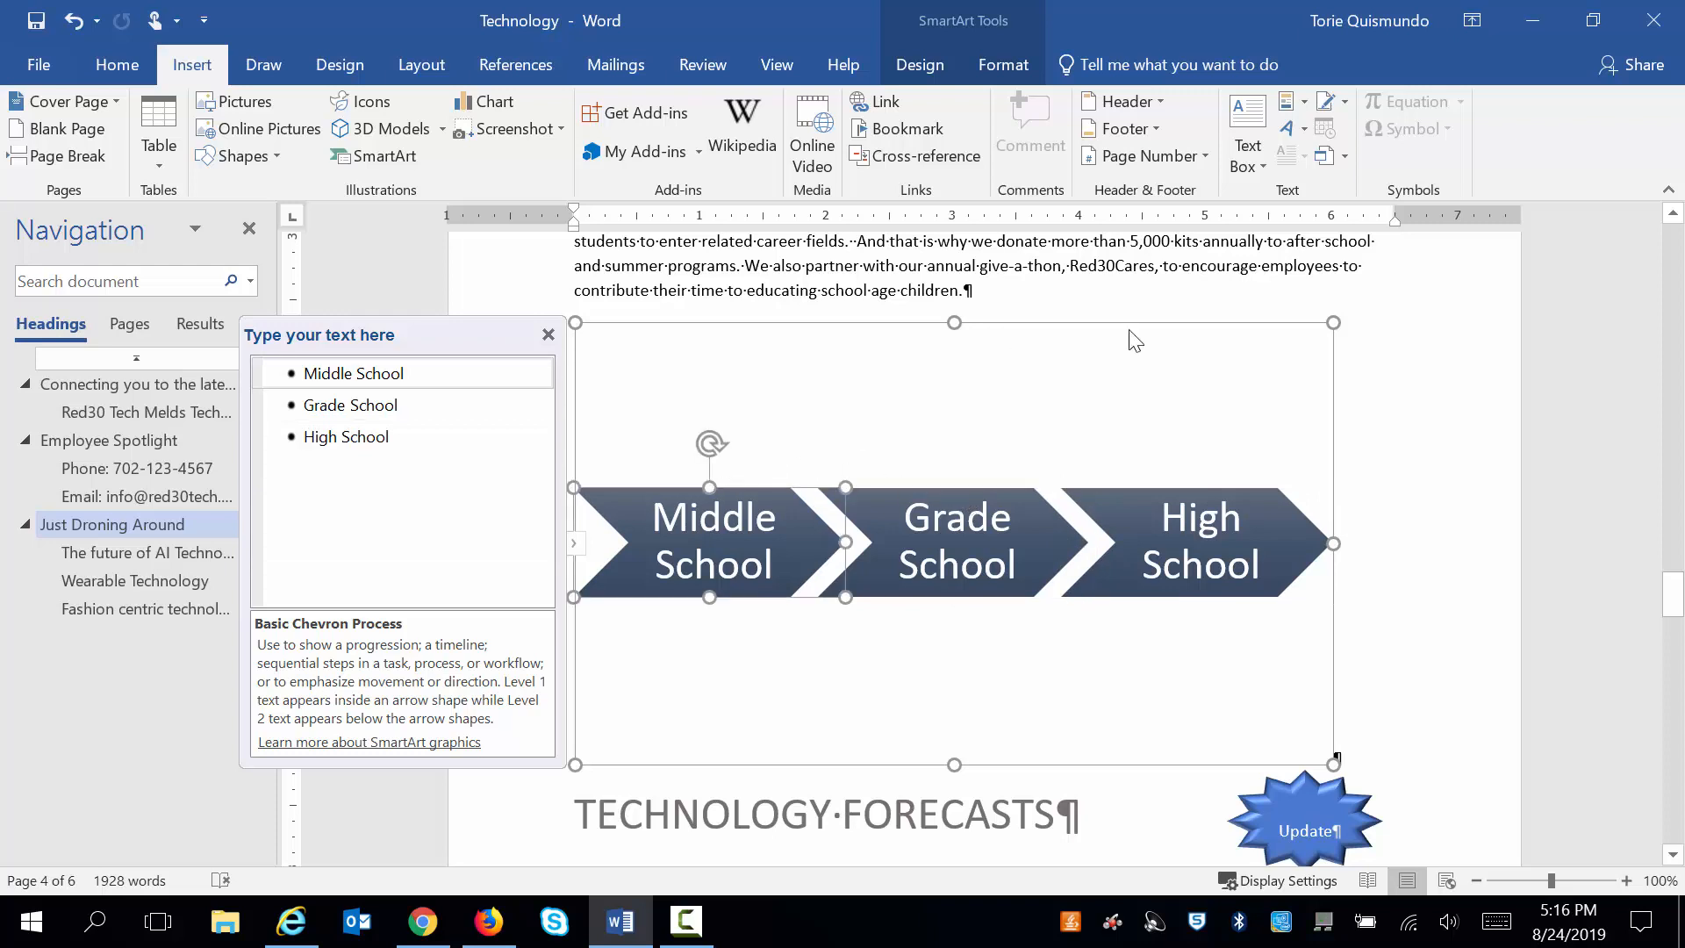
left_click(1343, 390)
left_click(1282, 388)
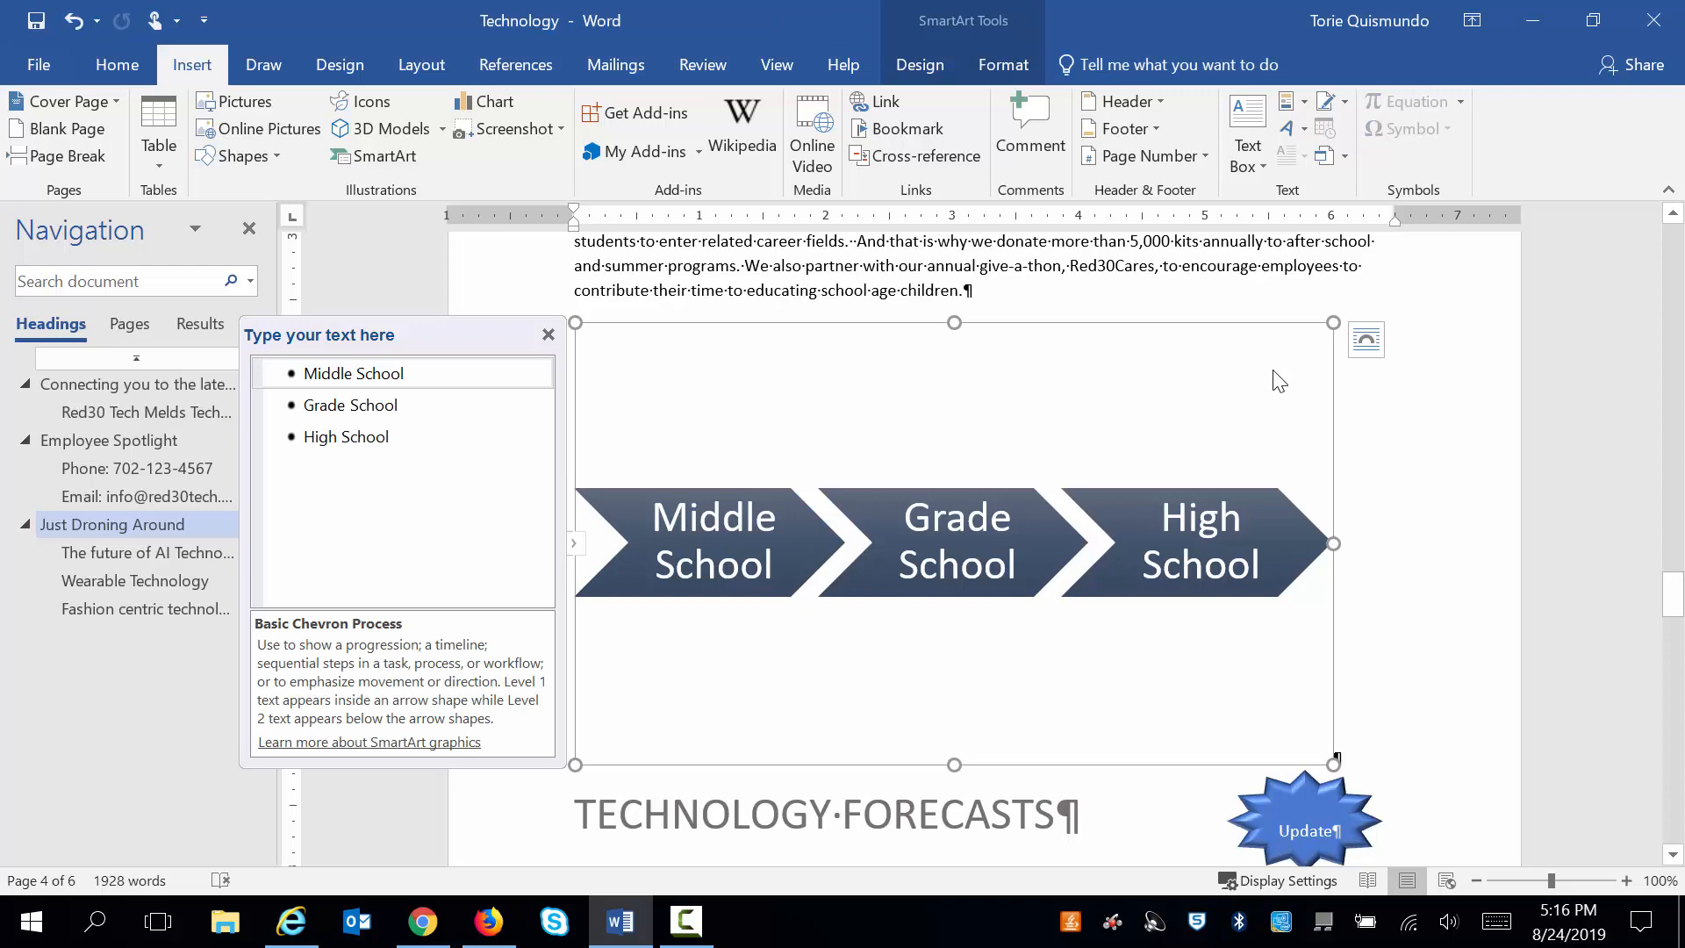
Step: Compare the SmartArt Design and Format options available for the selected chevron graphic
left_click(1010, 70)
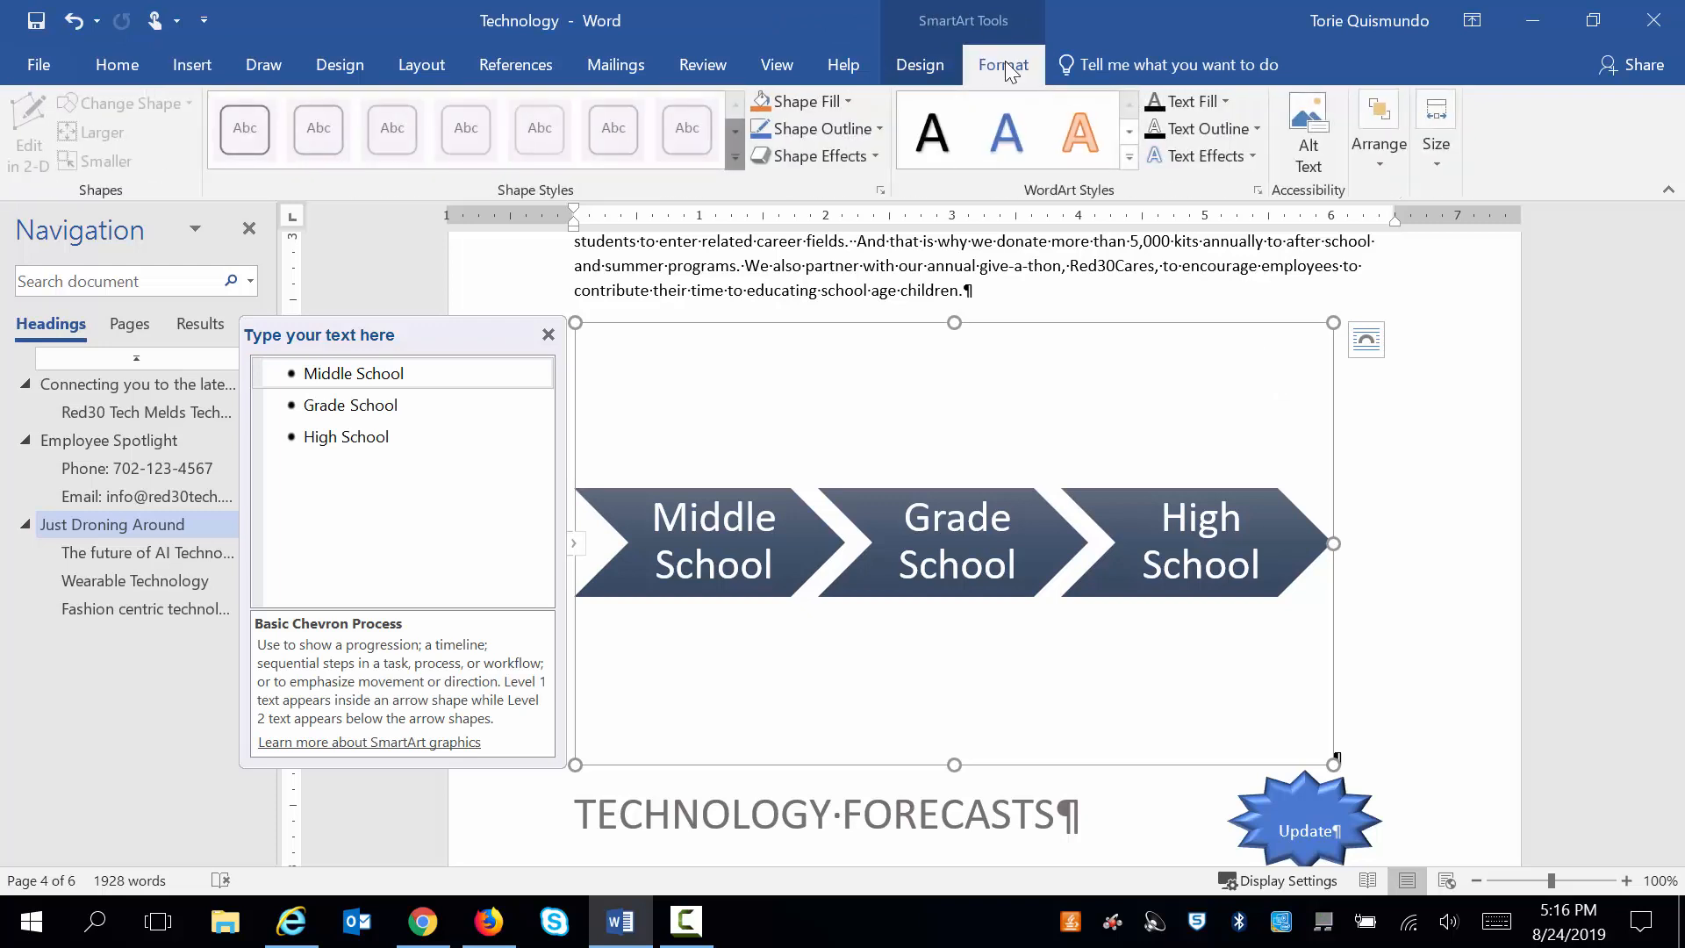
left_click(930, 68)
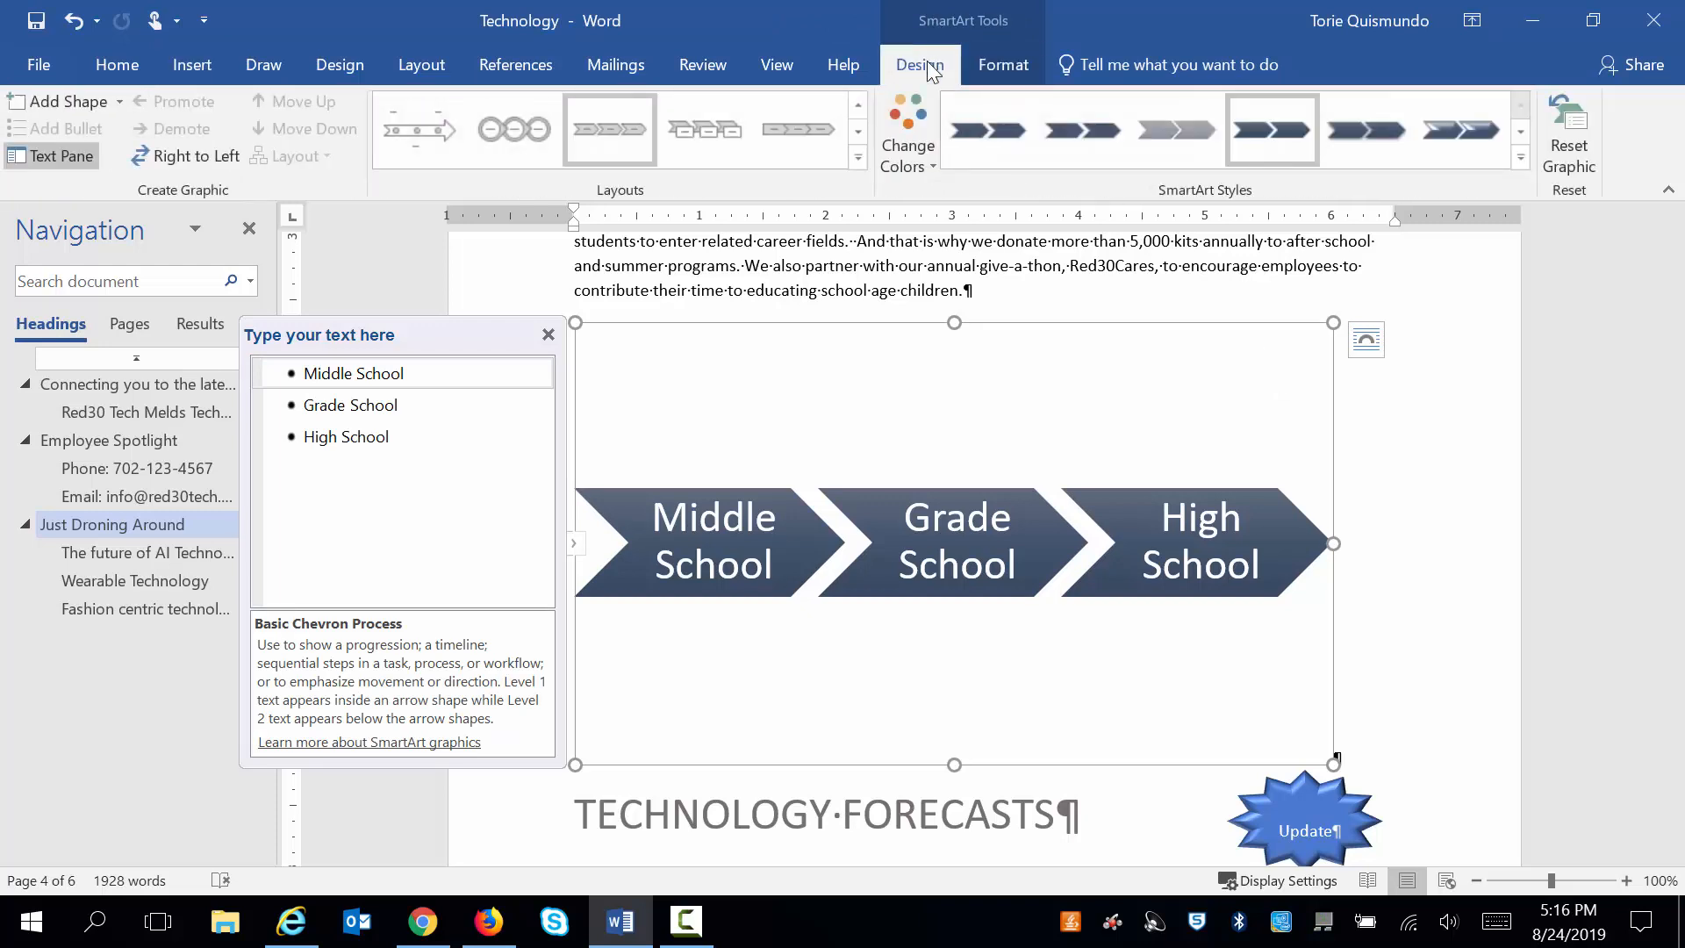
left_click(1000, 71)
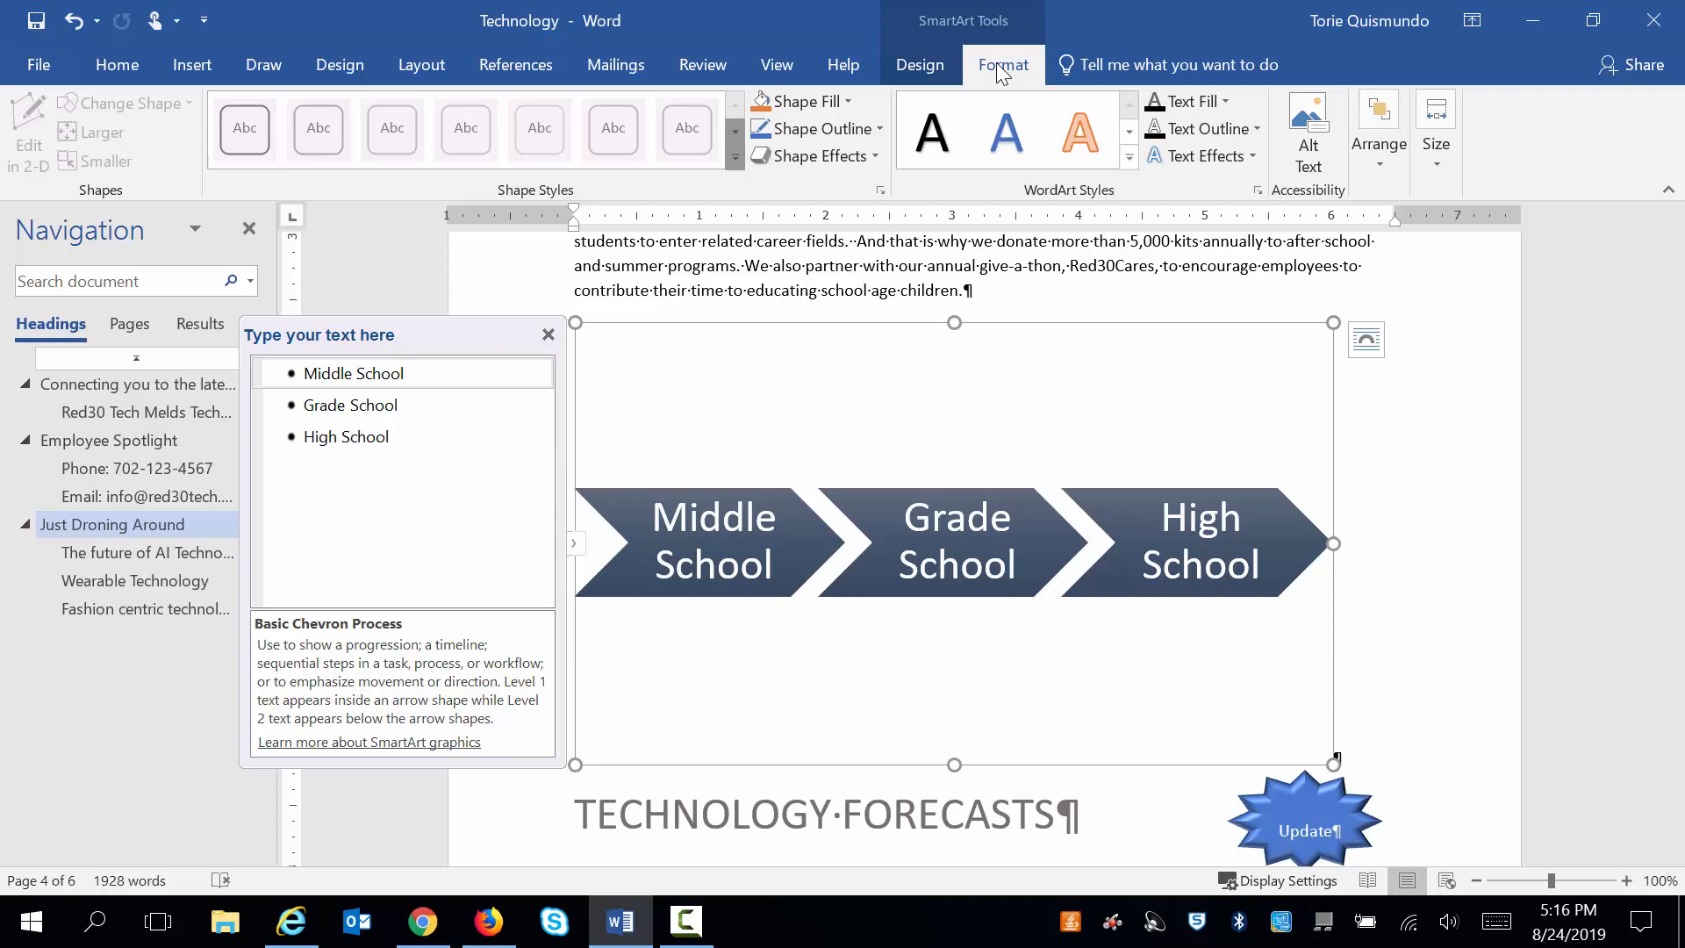
left_click(926, 70)
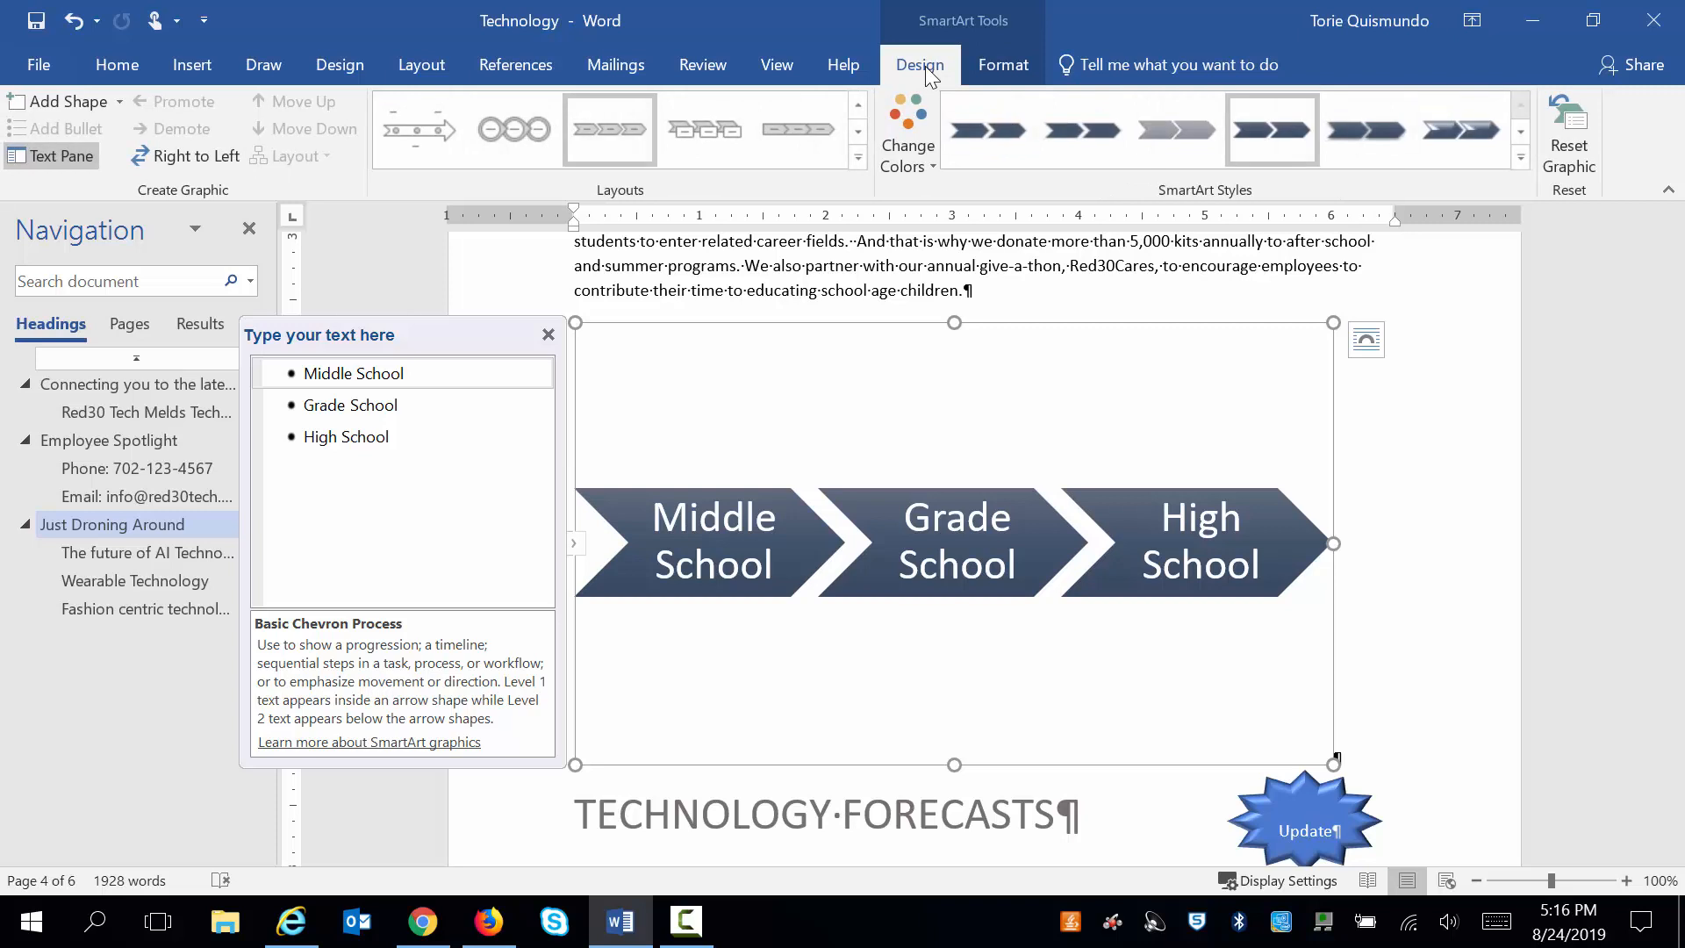
left_click(990, 70)
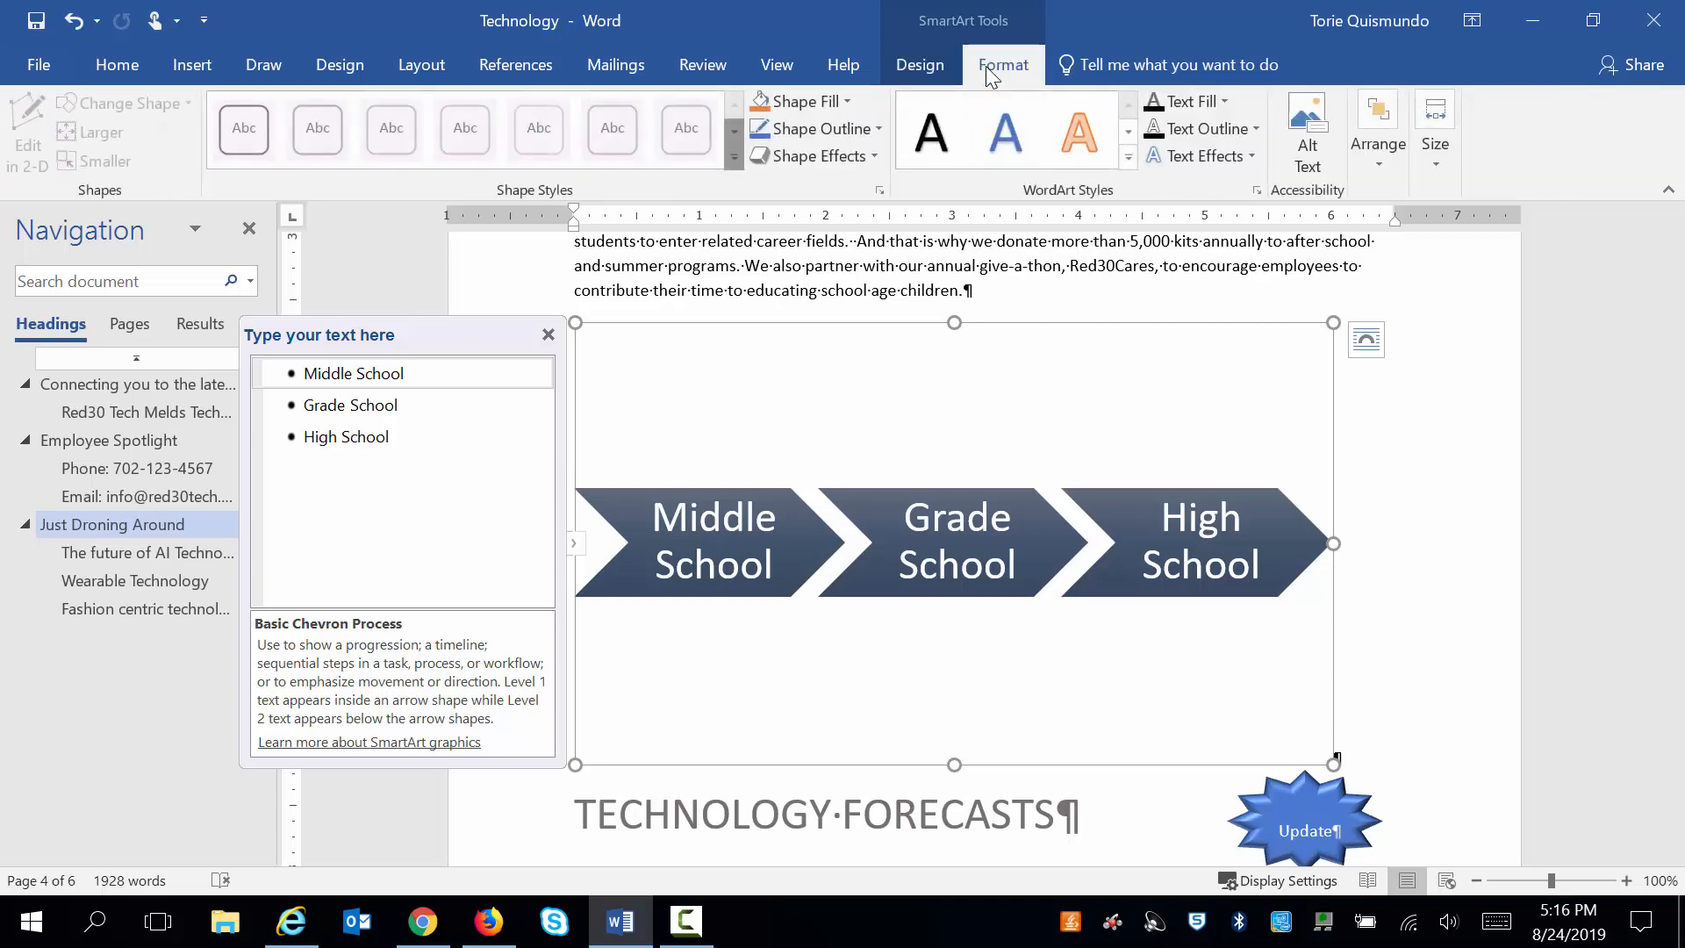
left_click(913, 68)
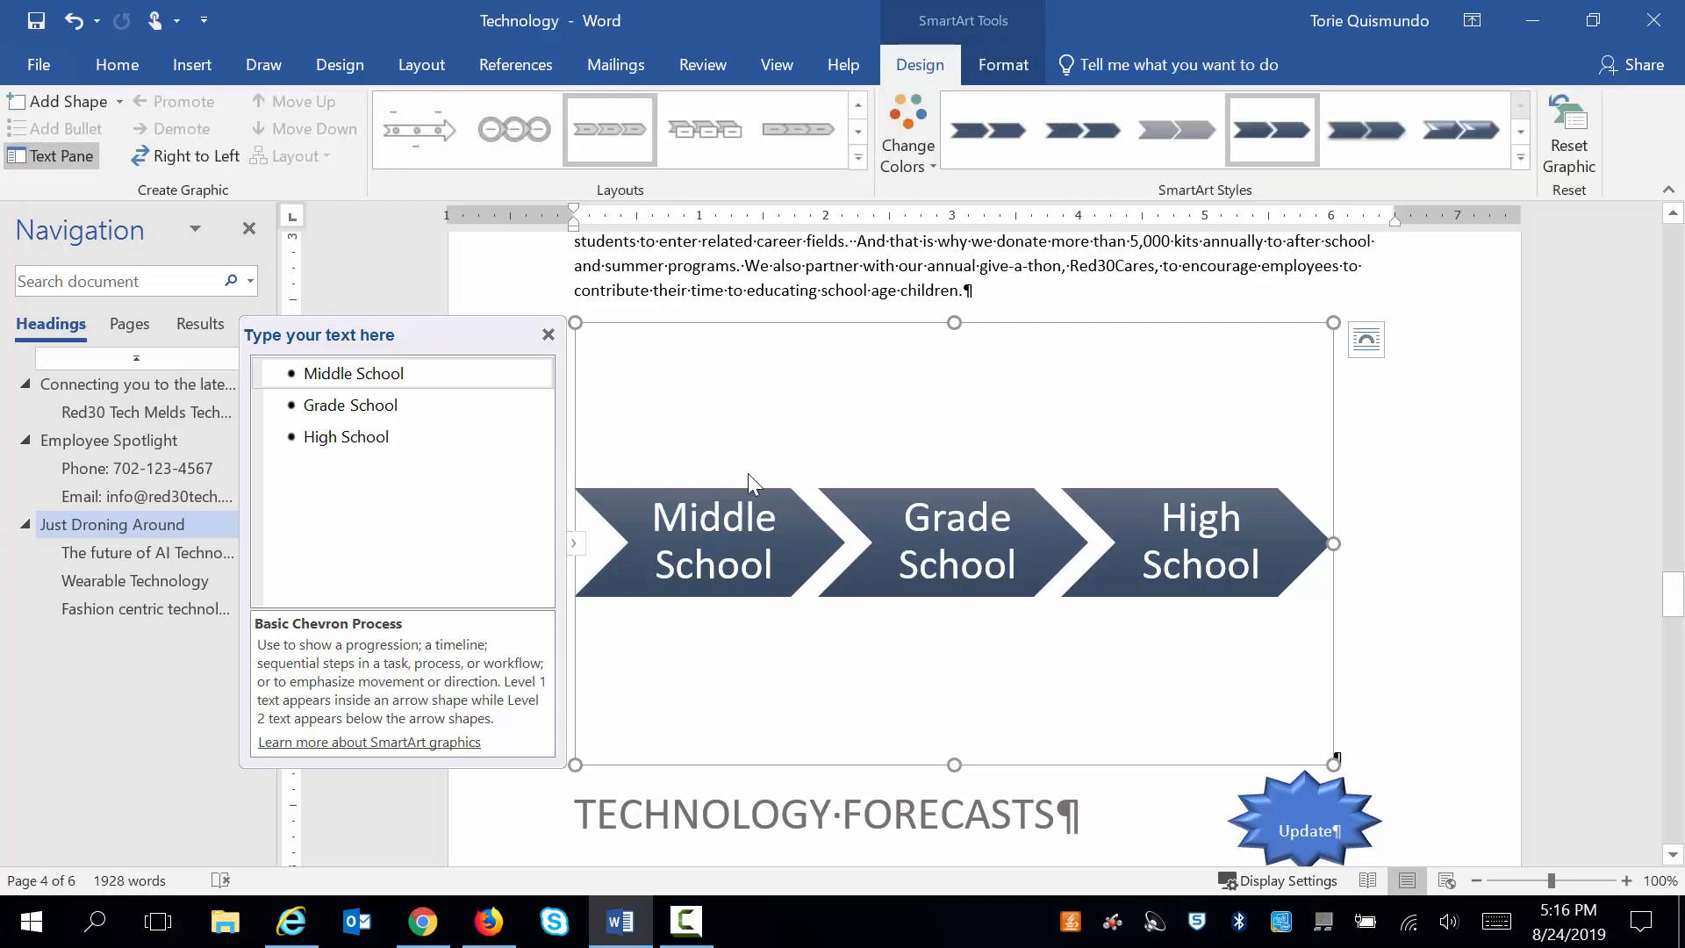
Step: Compare the context options offered for the Middle School chevron with those for the entire SmartArt graphic
right_click(735, 516)
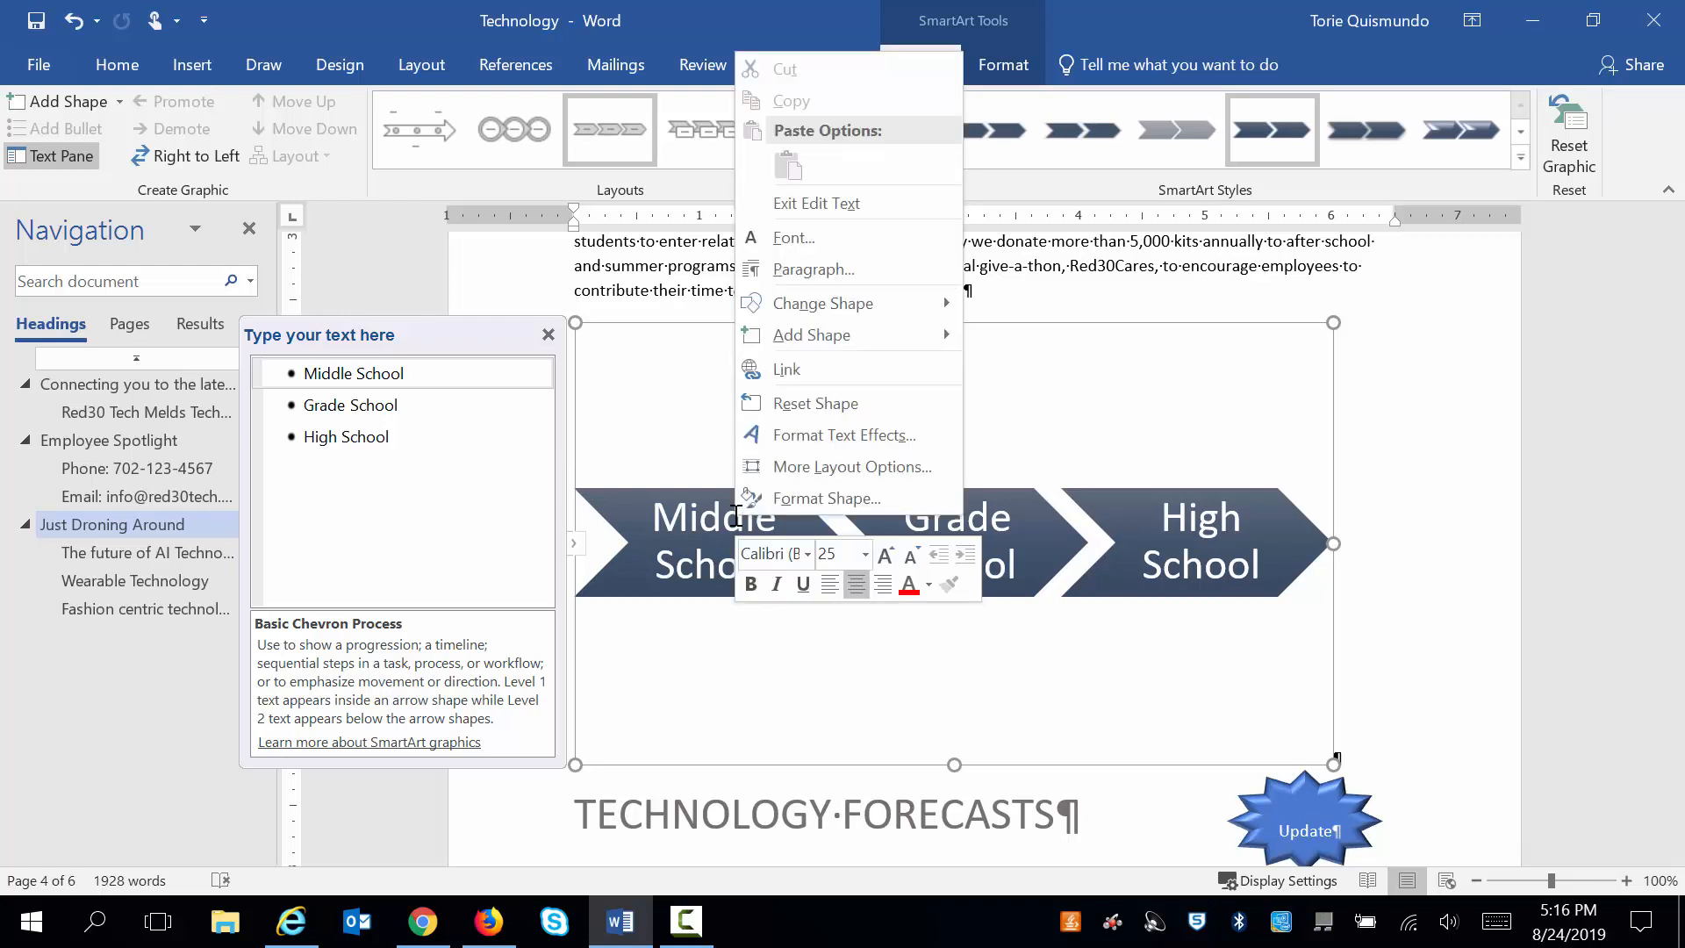
left_click(1060, 406)
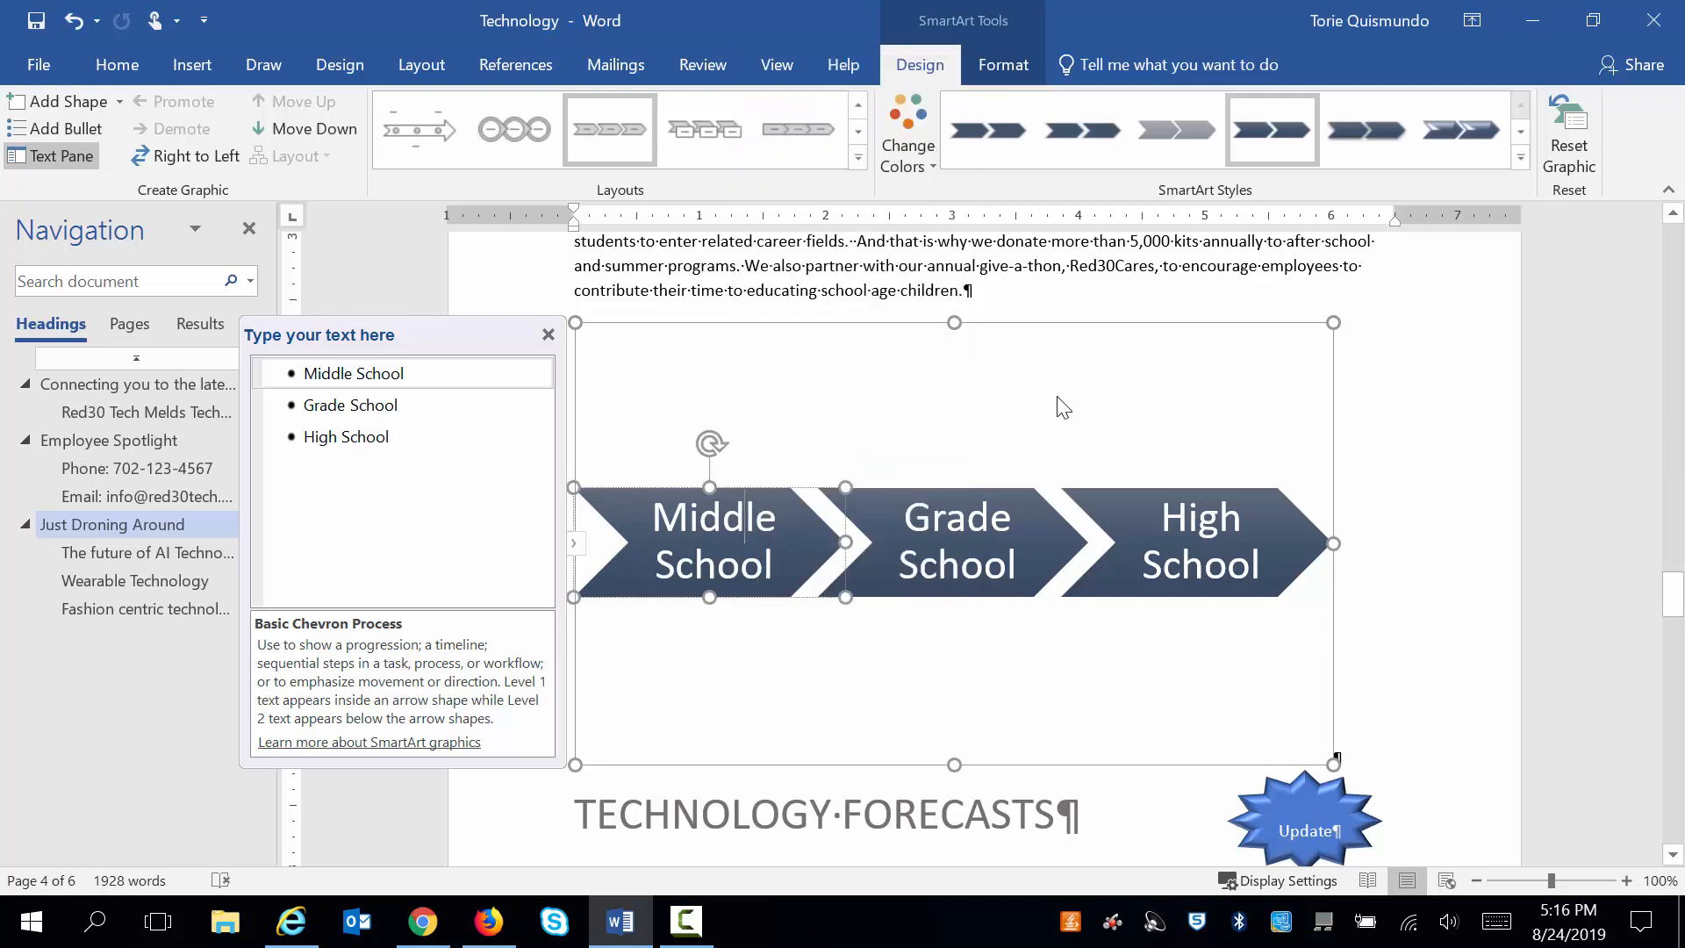
right_click(1059, 404)
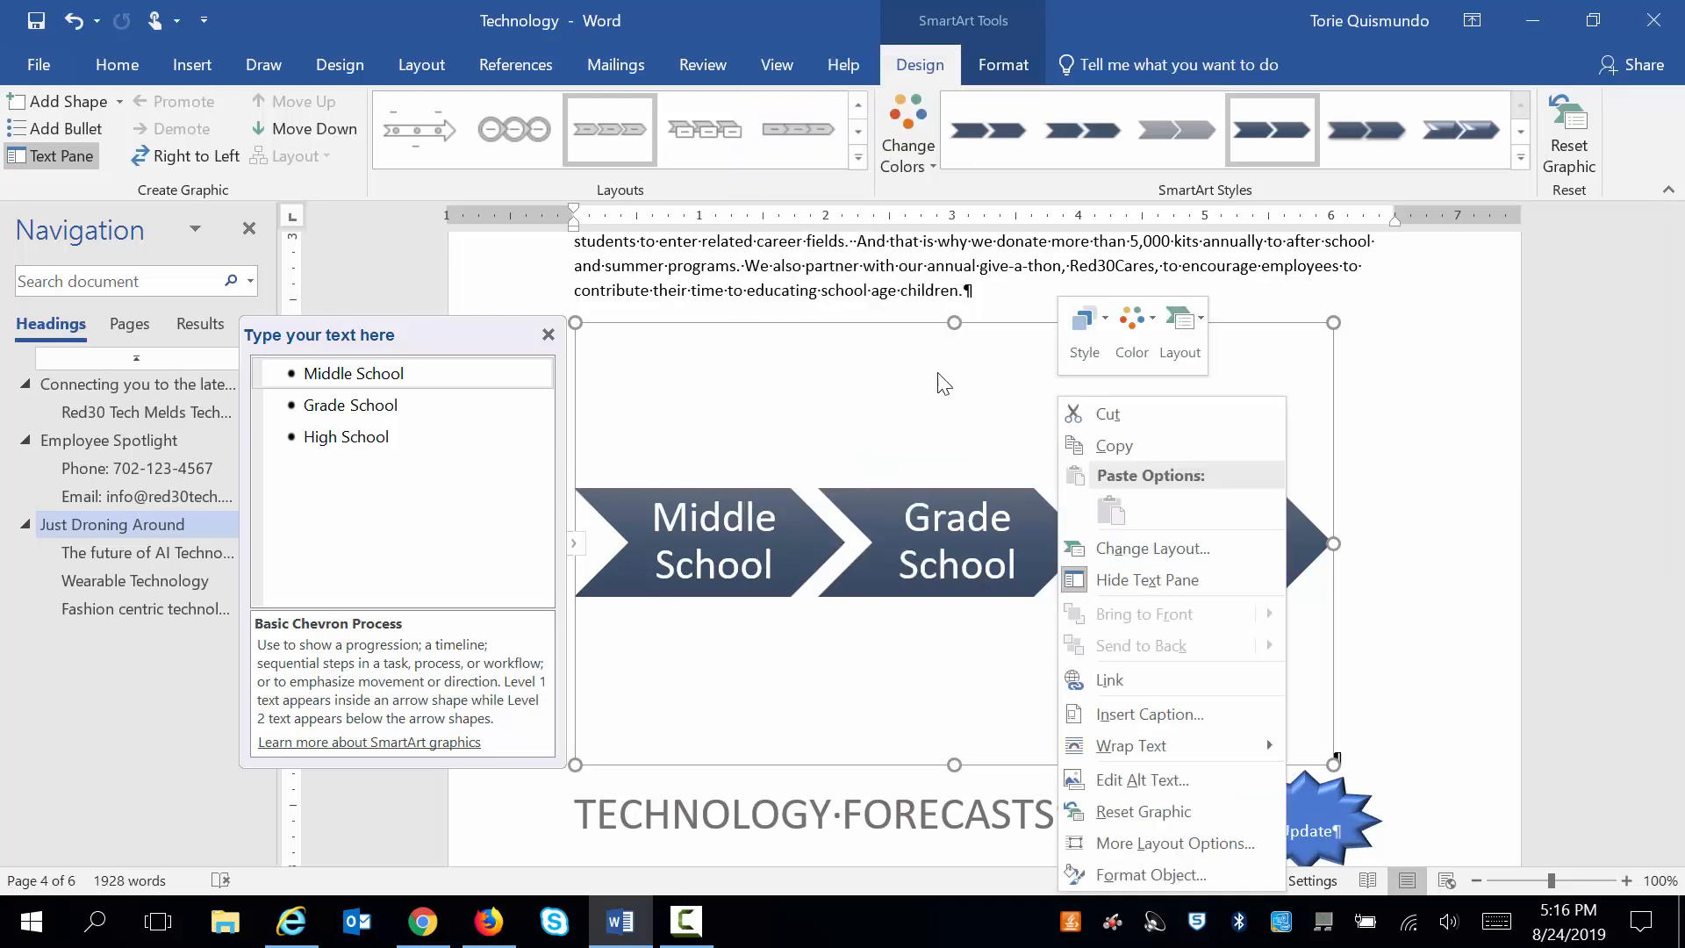
left_click(881, 359)
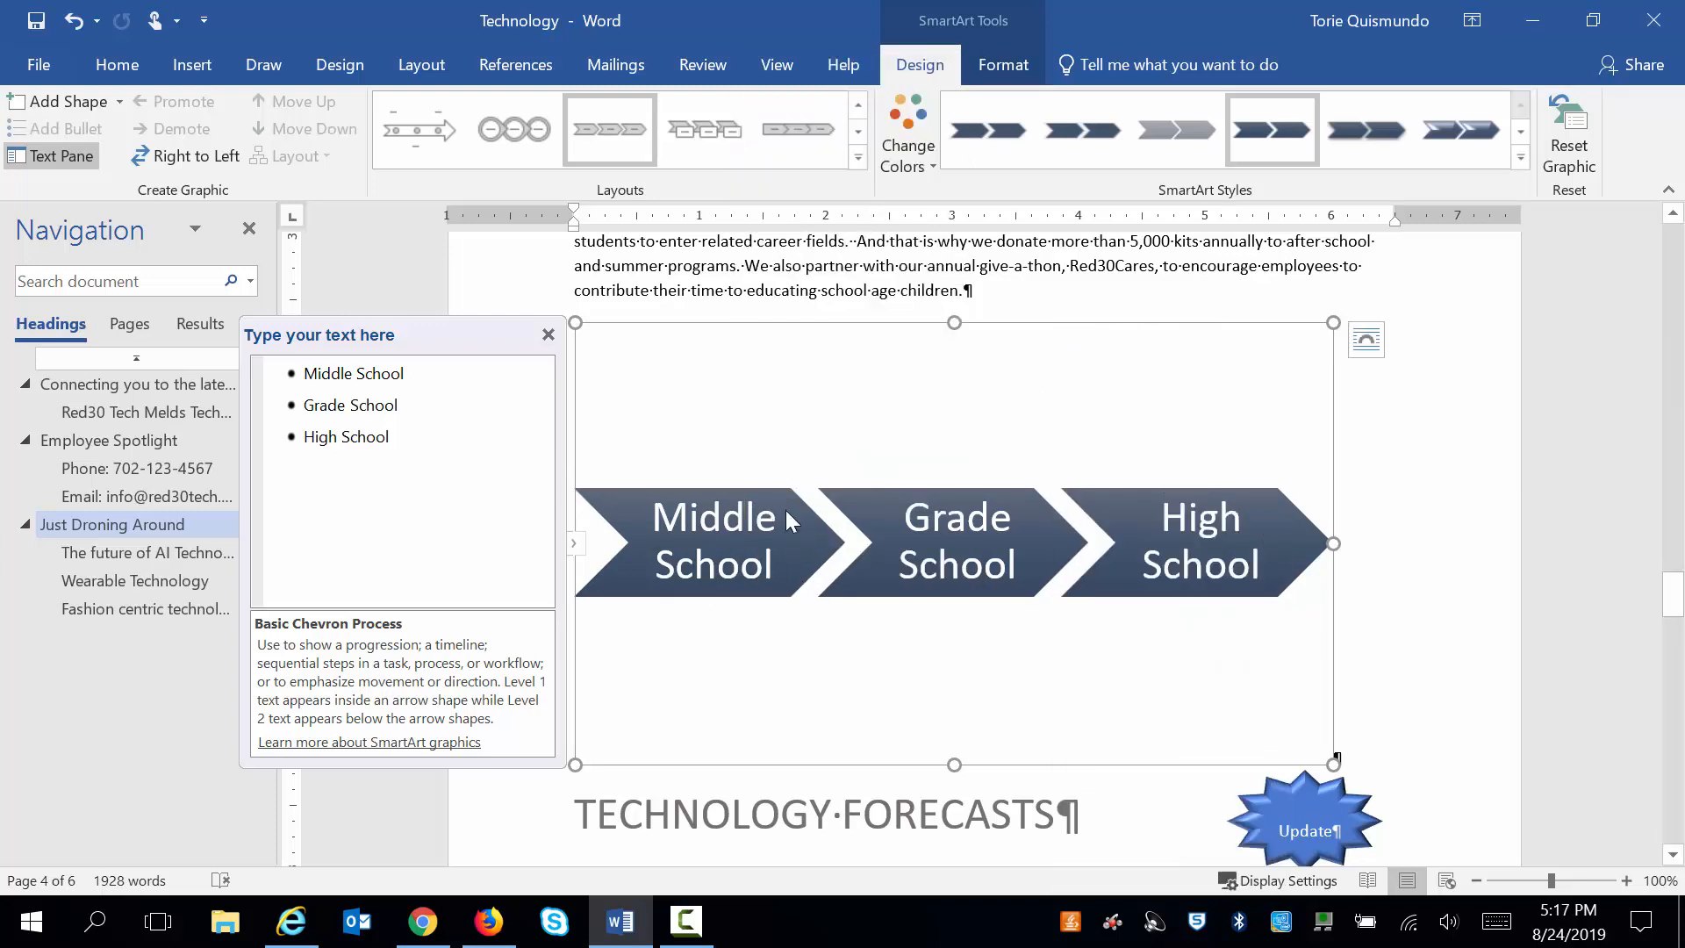
right_click(983, 352)
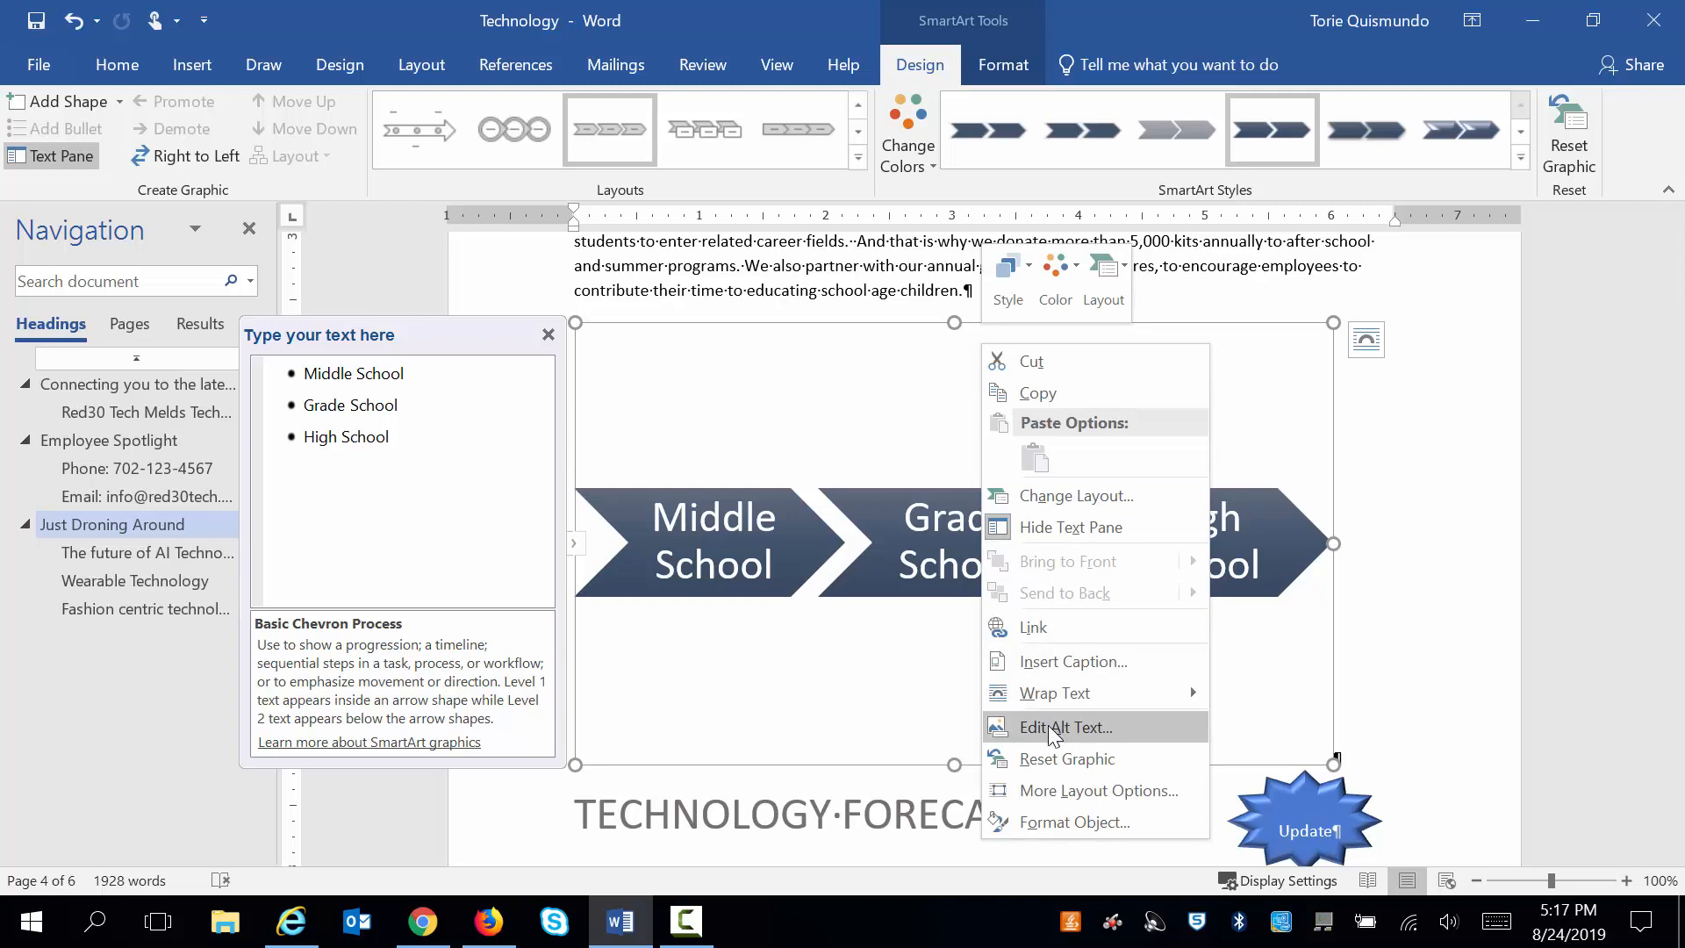
left_click(730, 541)
right_click(729, 542)
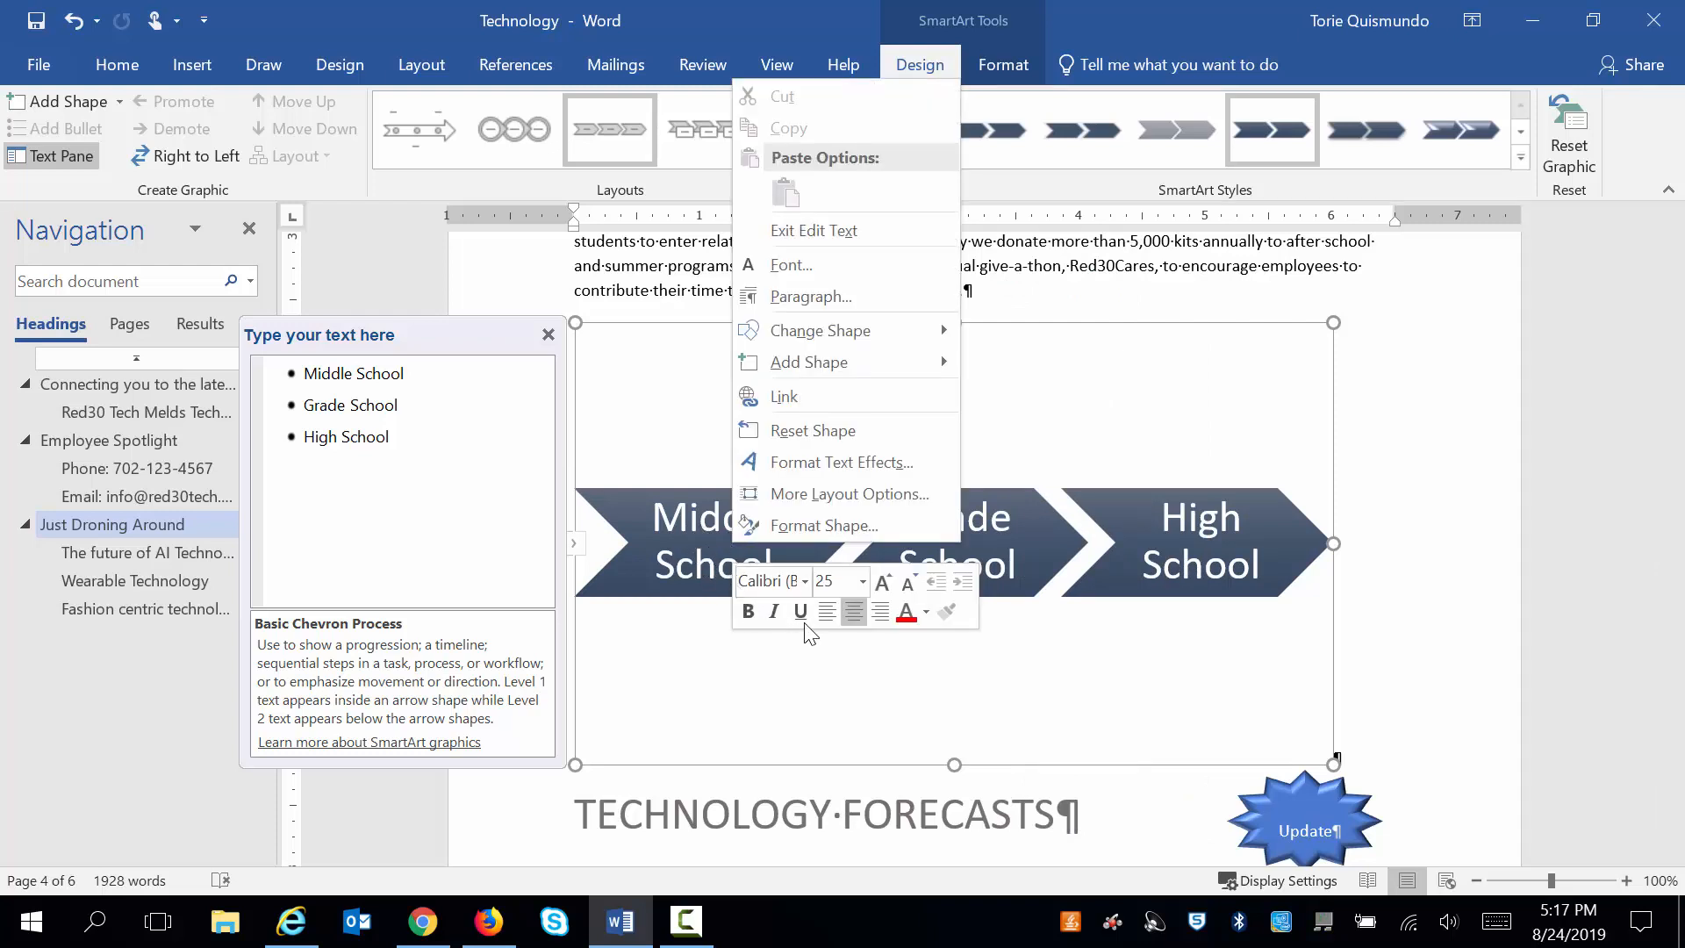
left_click(1228, 329)
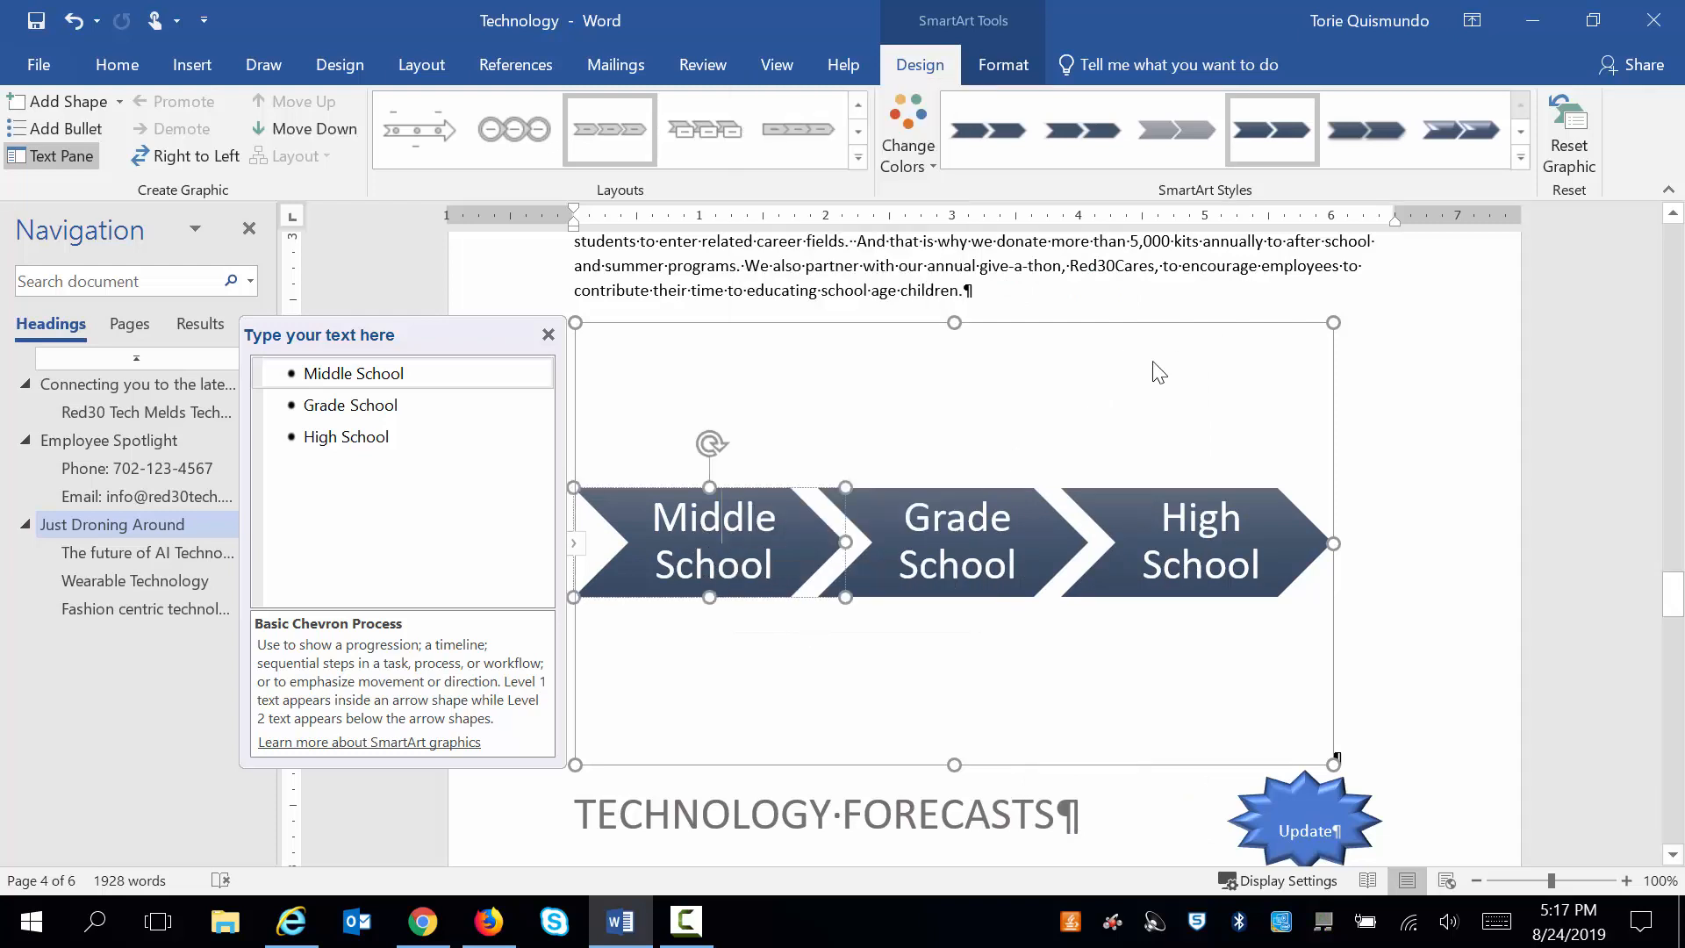
Step: Add the alt text "School" to the entire SmartArt graphic and close the alt text editor
right_click(1040, 387)
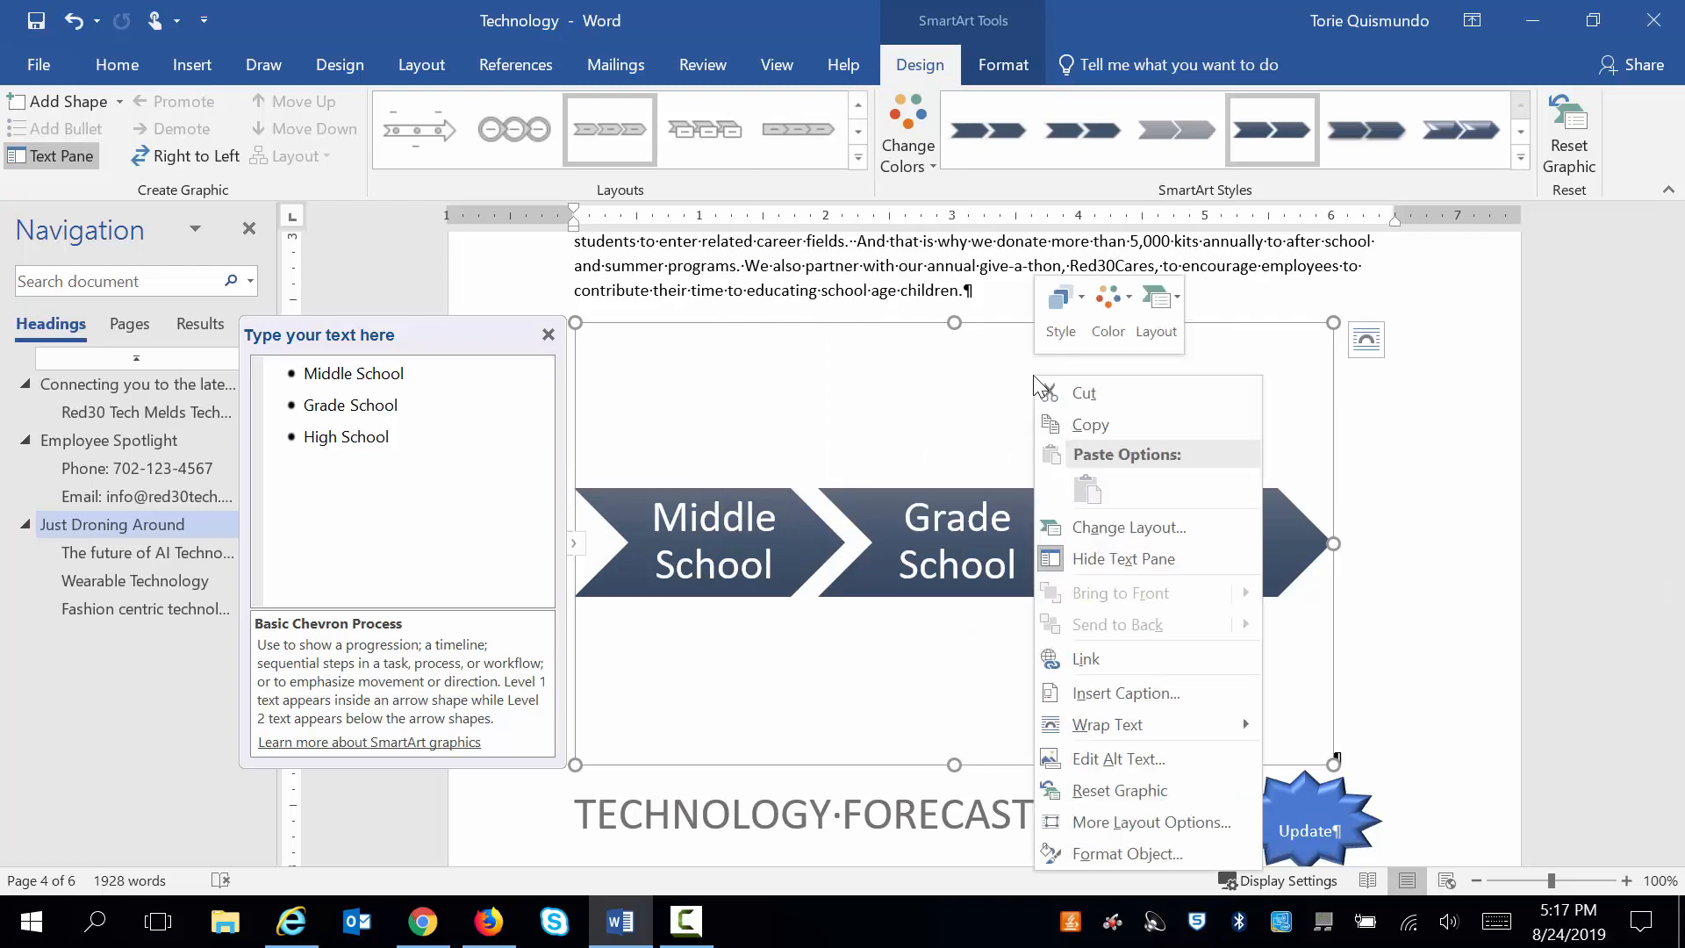
left_click(1078, 762)
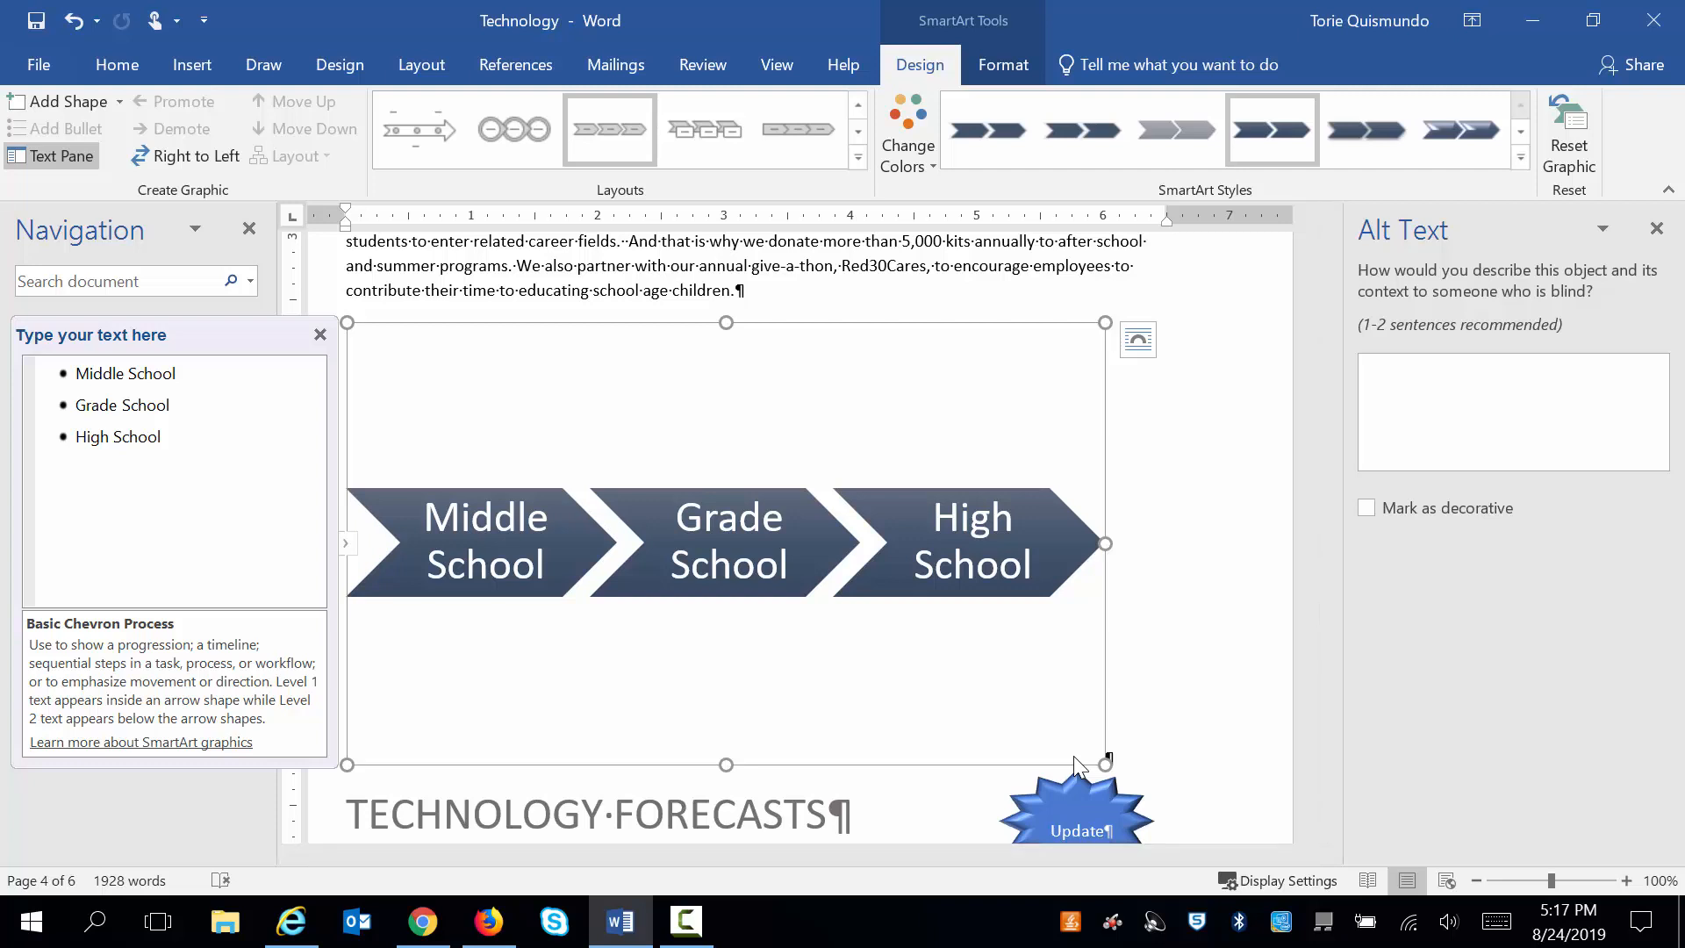
left_click(1507, 450)
type("School")
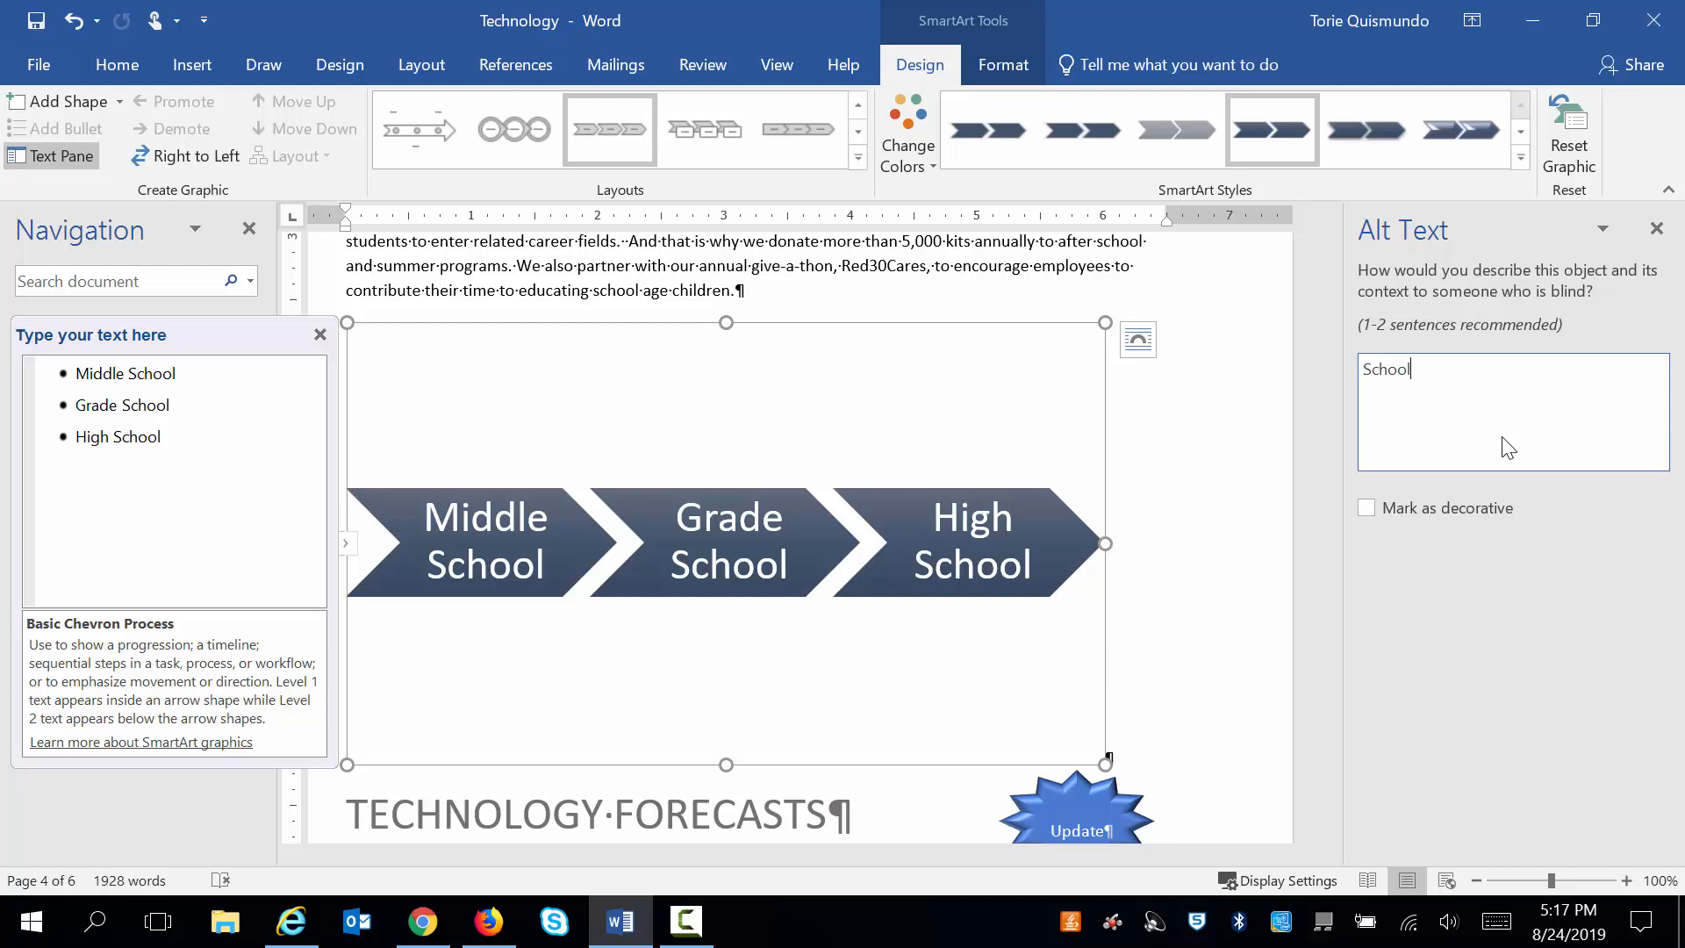
left_click(1228, 463)
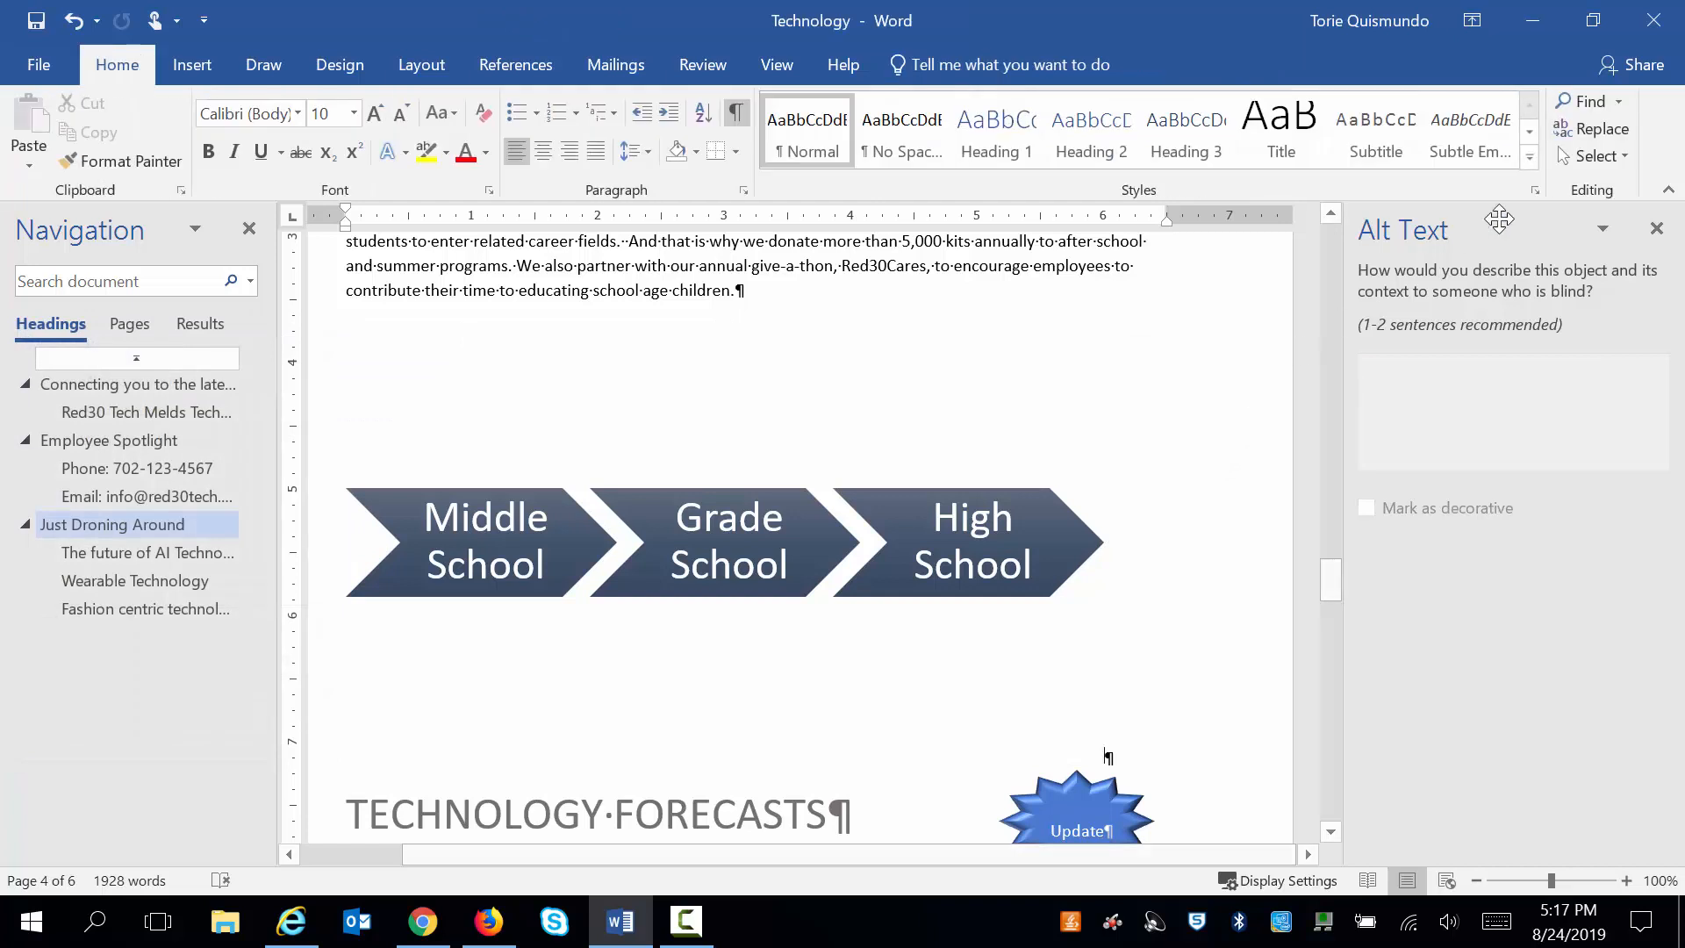
left_click(1658, 229)
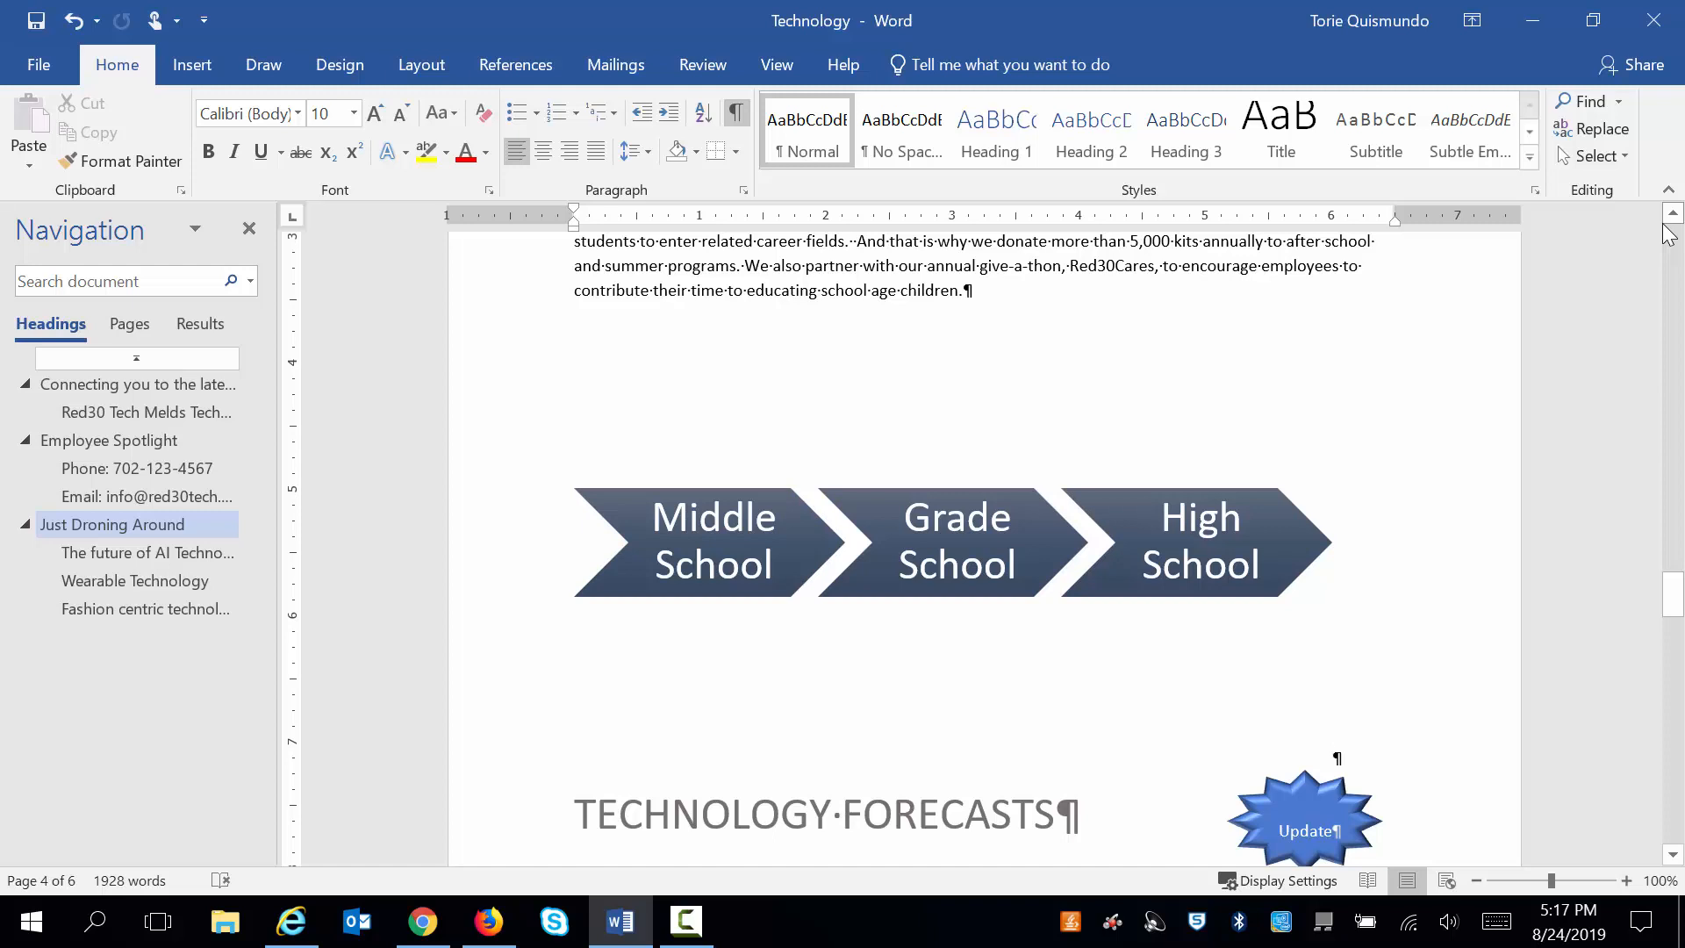
Step: Run the accessibility check on the document and look through the listed errors and warnings
left_click(345, 303)
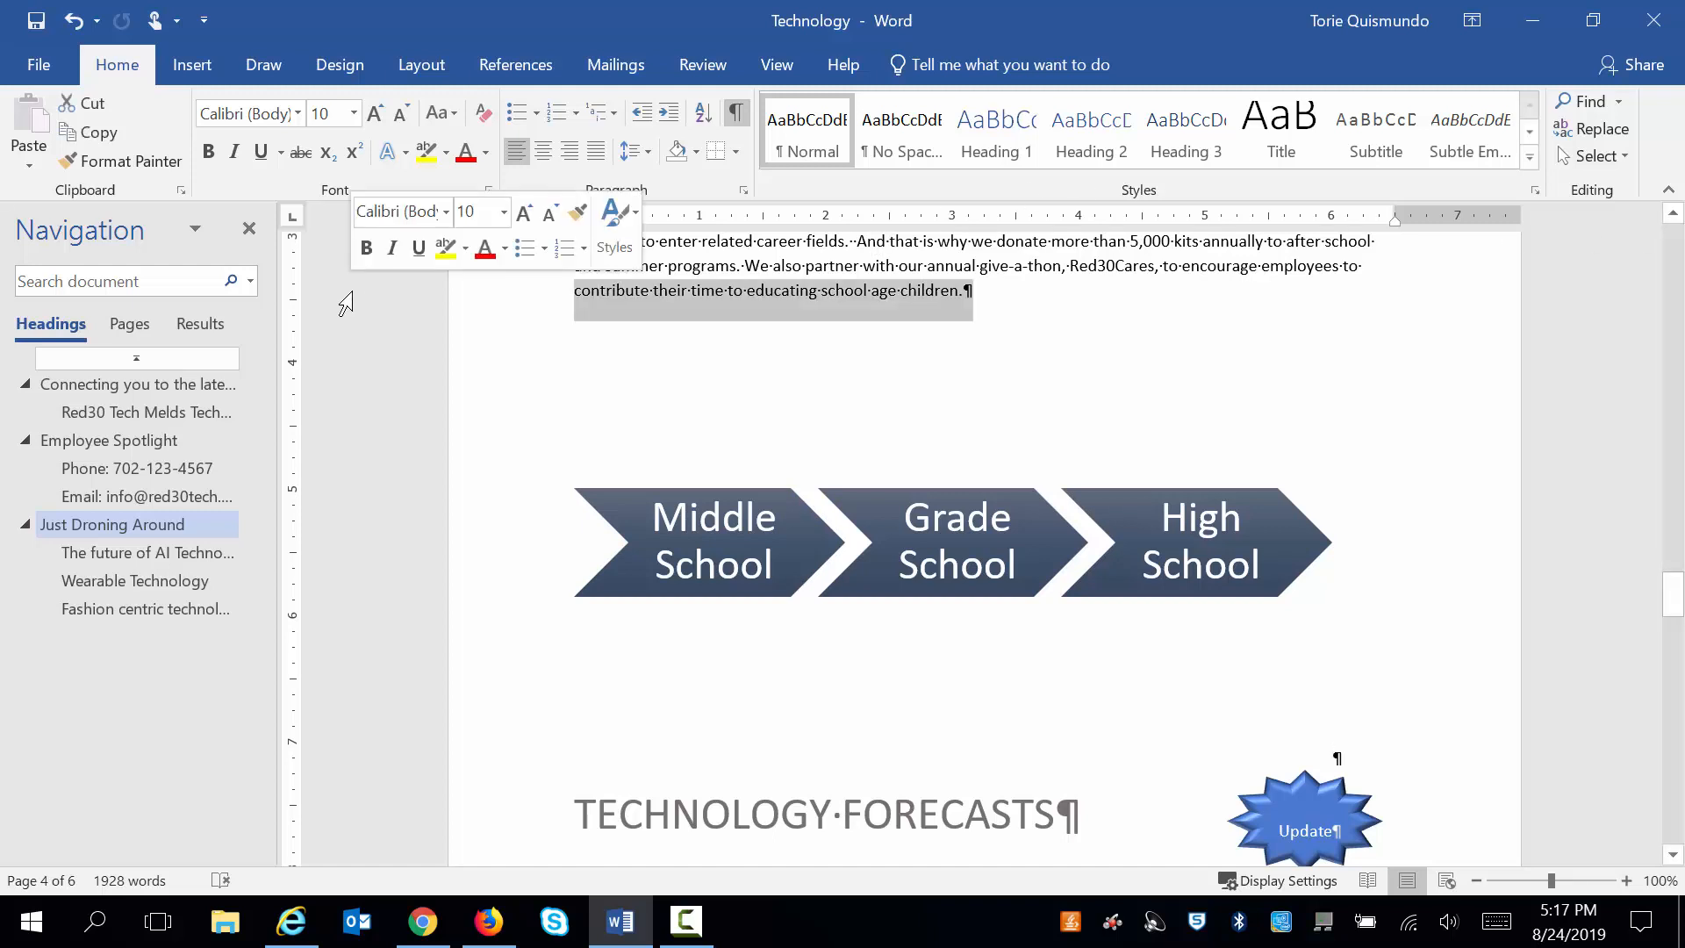
left_click(29, 57)
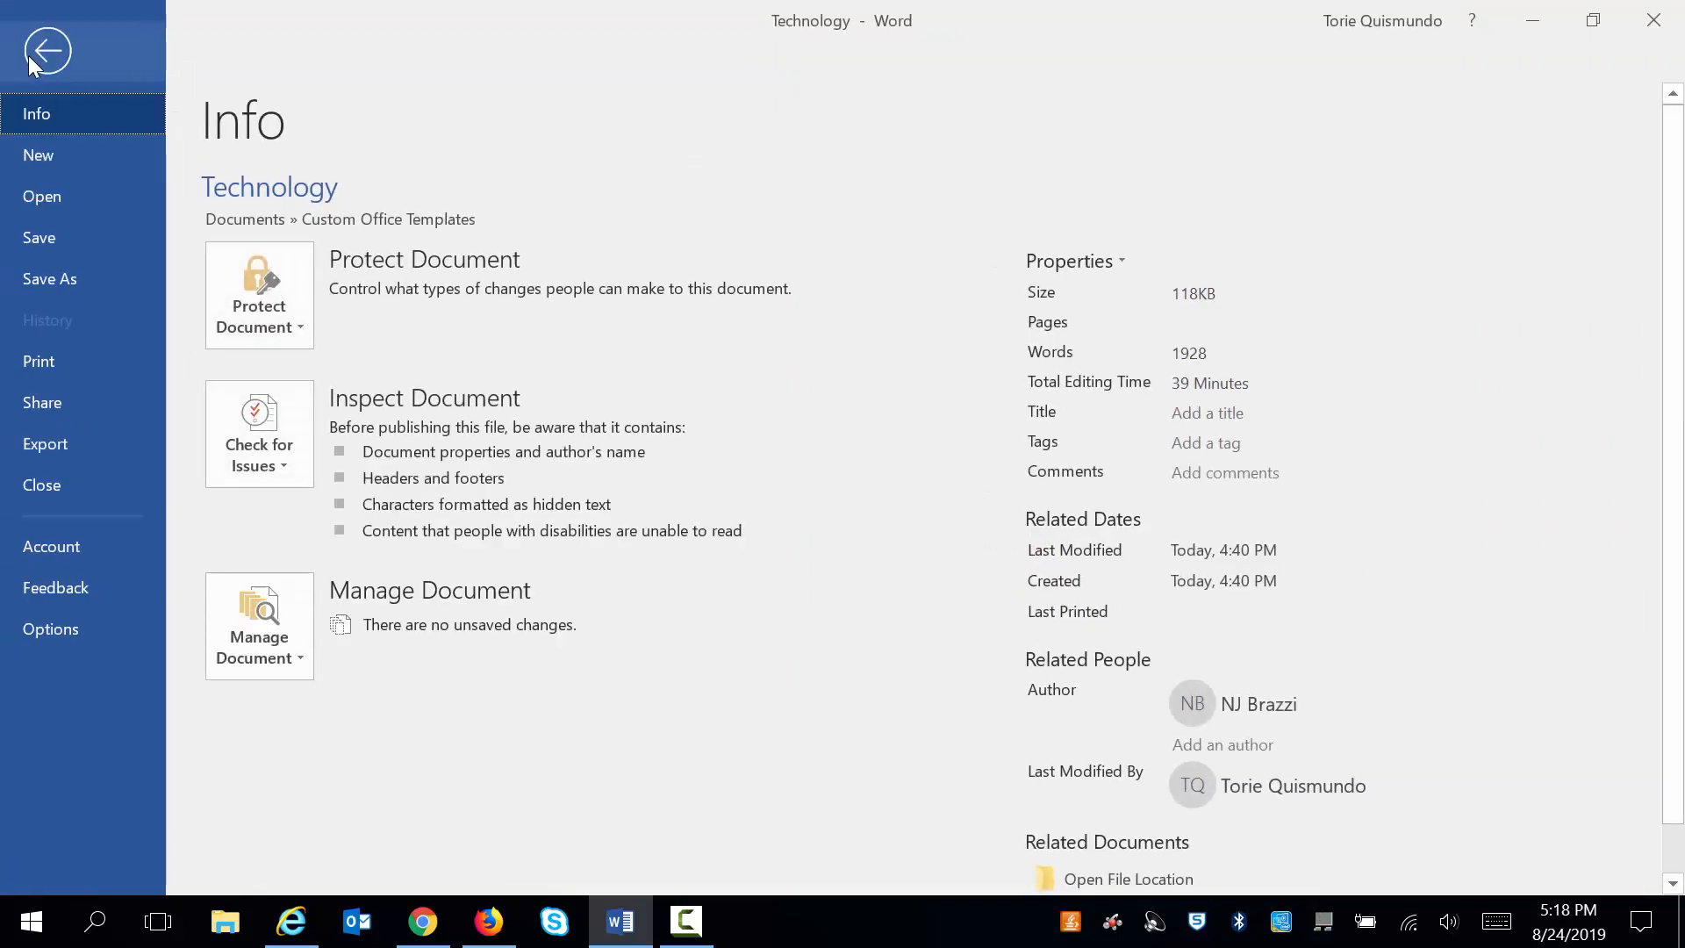
left_click(260, 419)
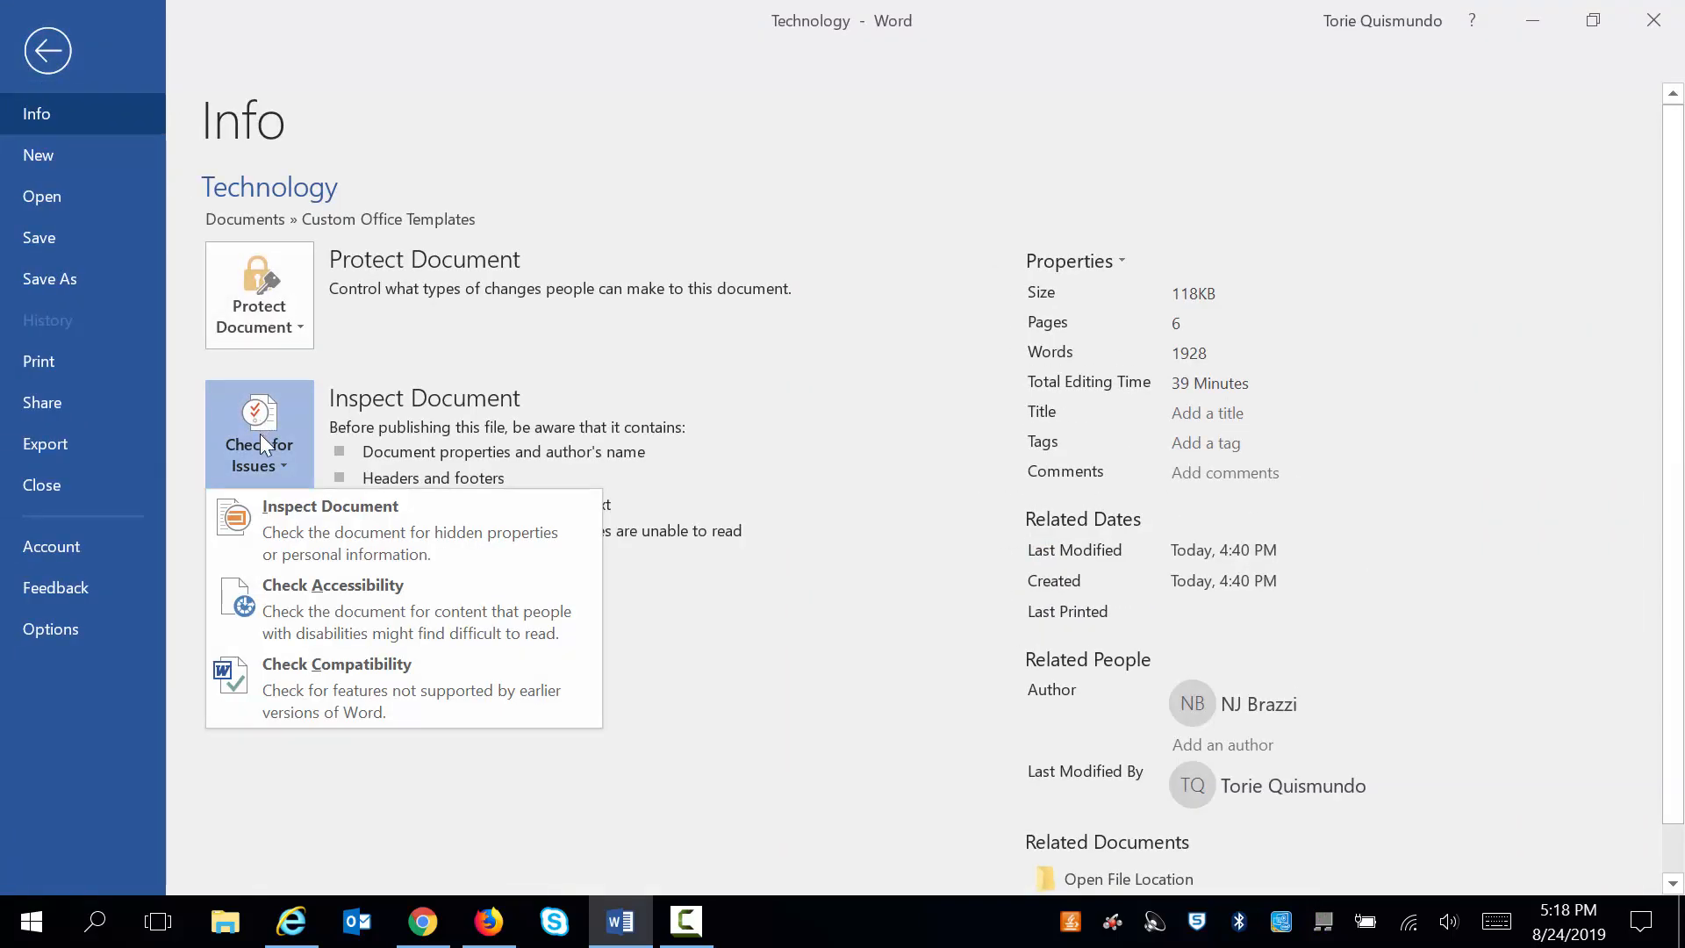
left_click(285, 609)
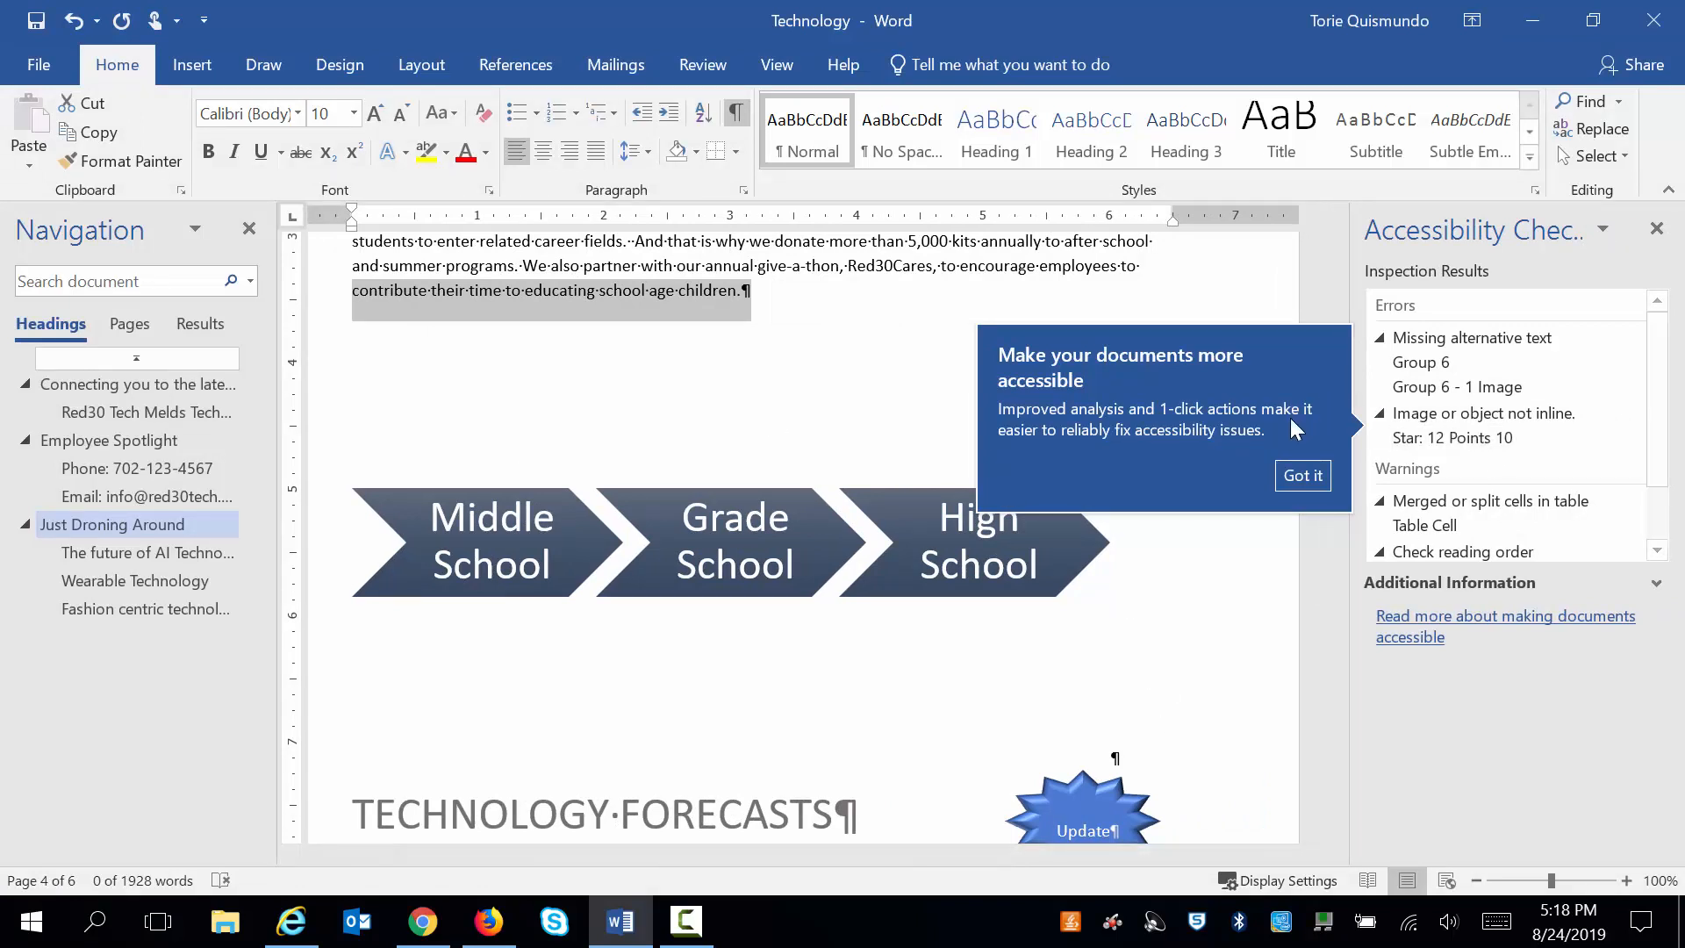
scroll(1659, 476, "down", 3)
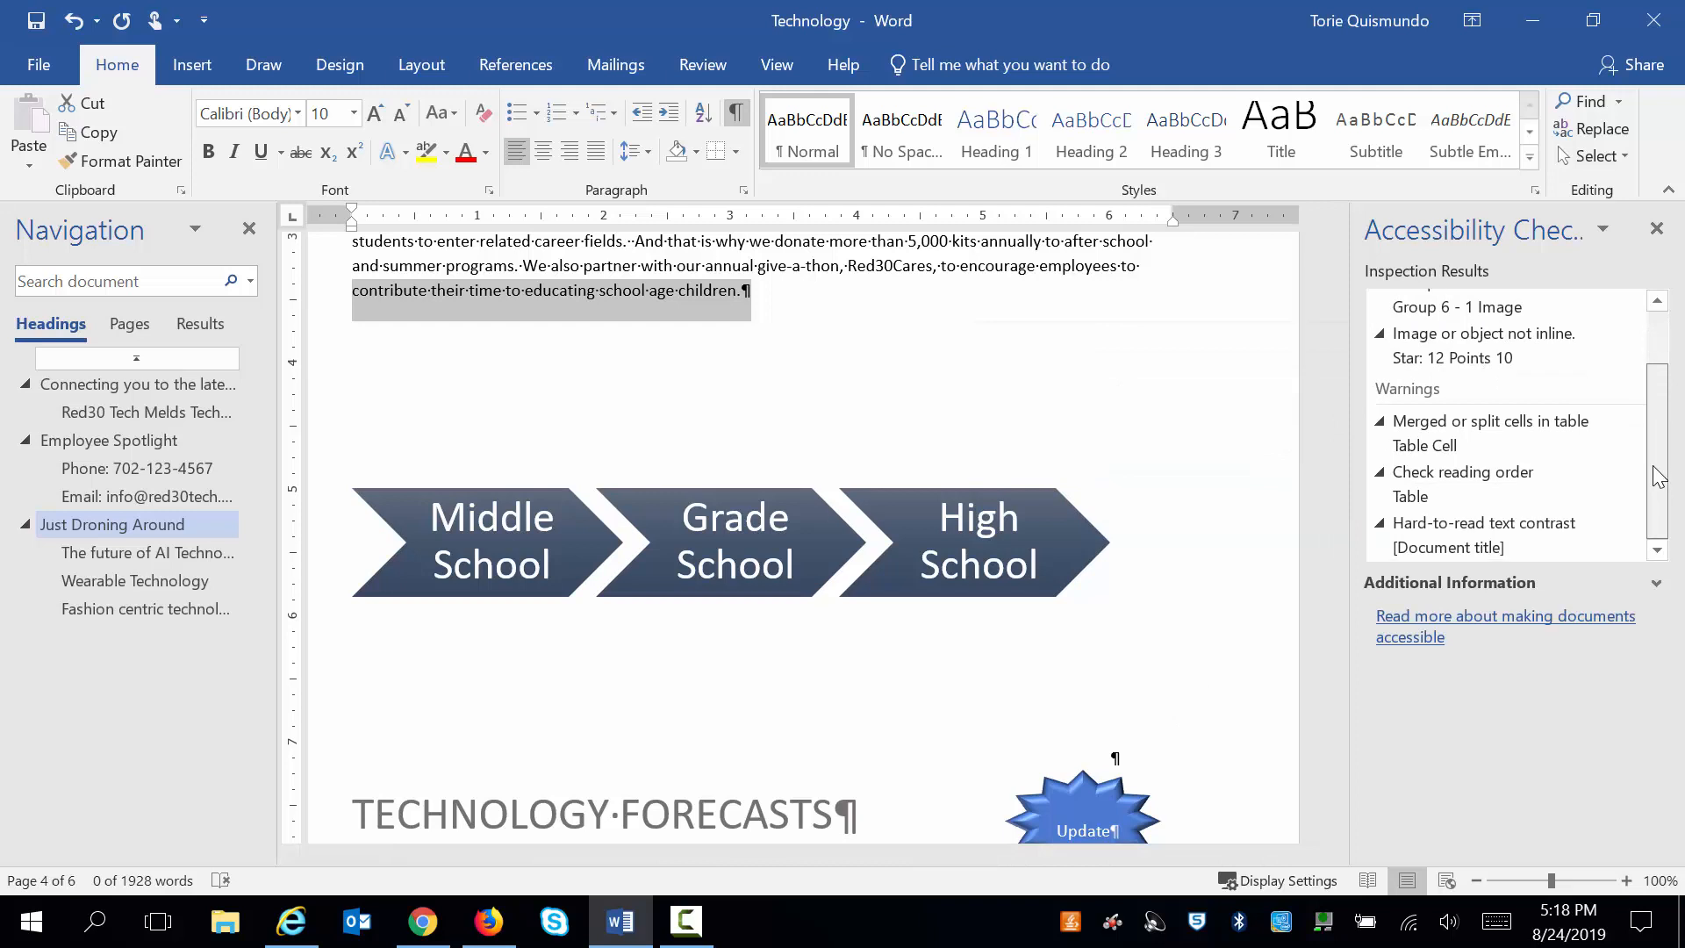
scroll(1657, 452, "up", 3)
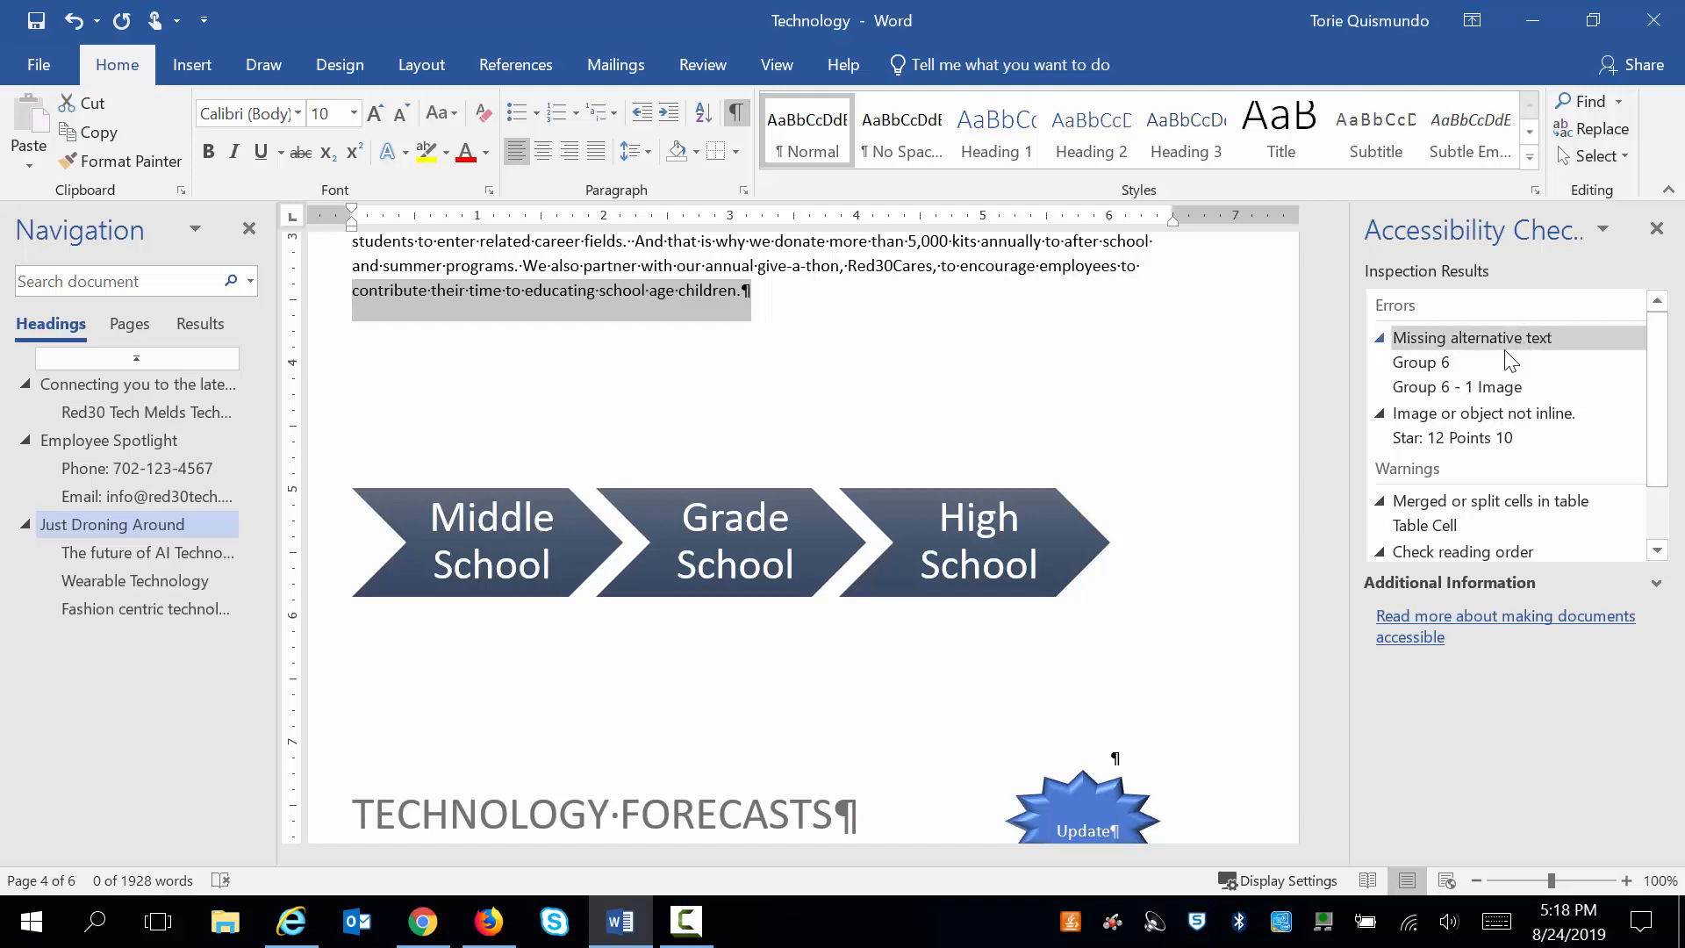
Step: Examine the flagged Group 6, its image, the 12-point star, the table cell and the reading-order table in the document
left_click(1464, 365)
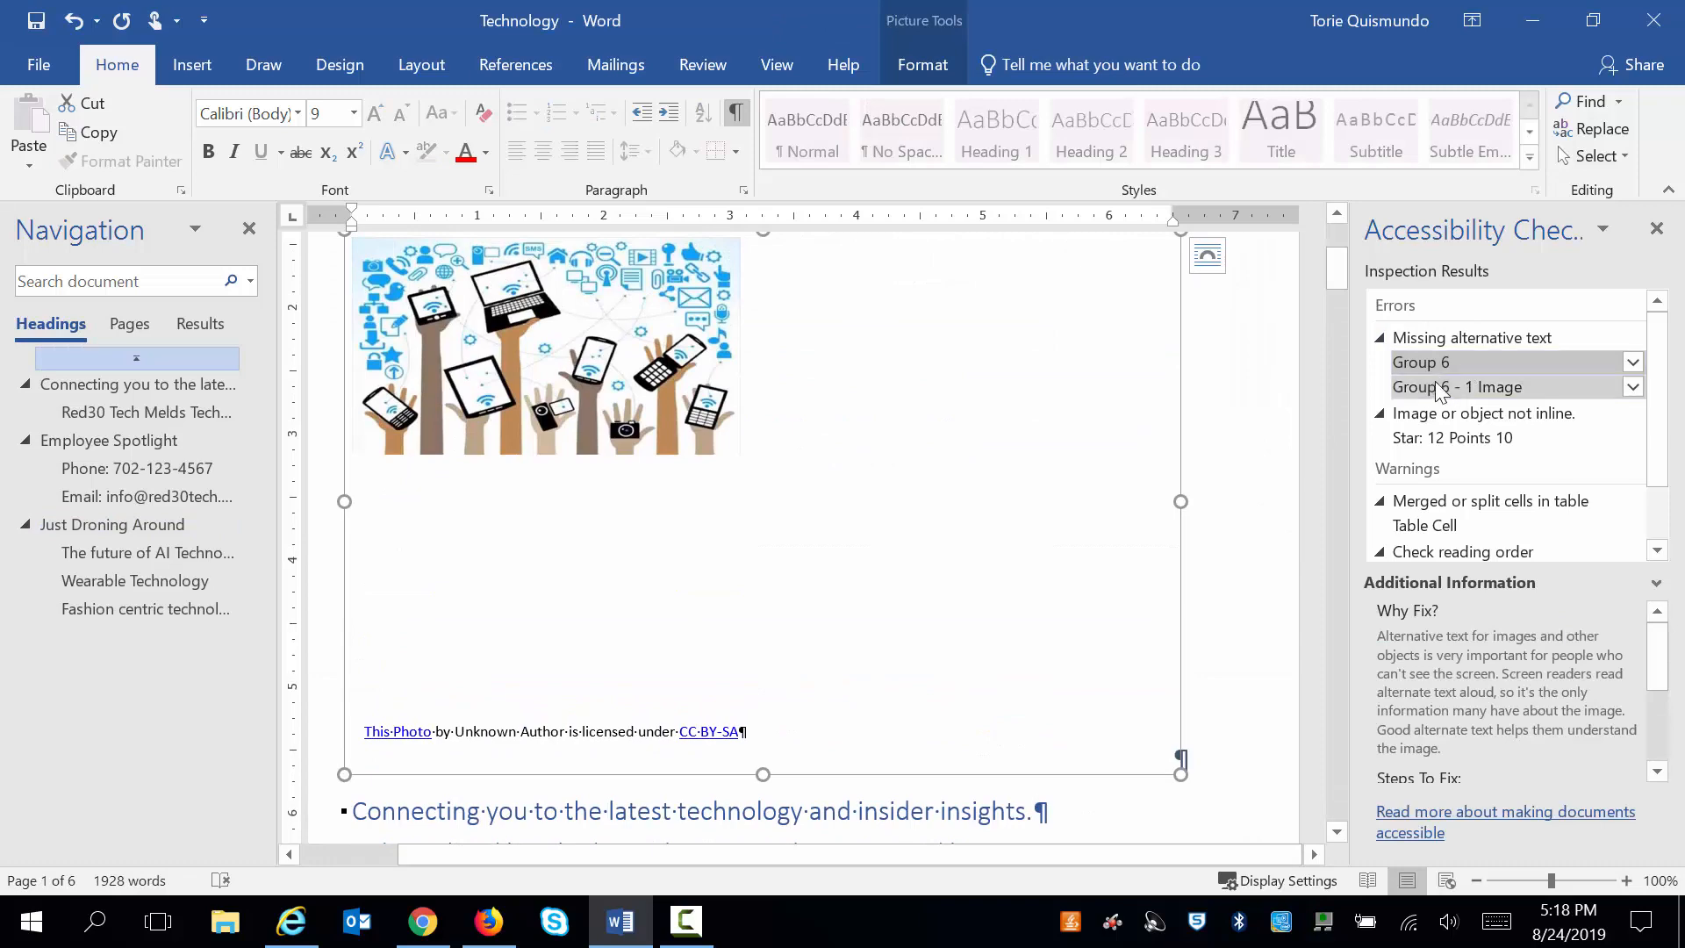
left_click(1434, 386)
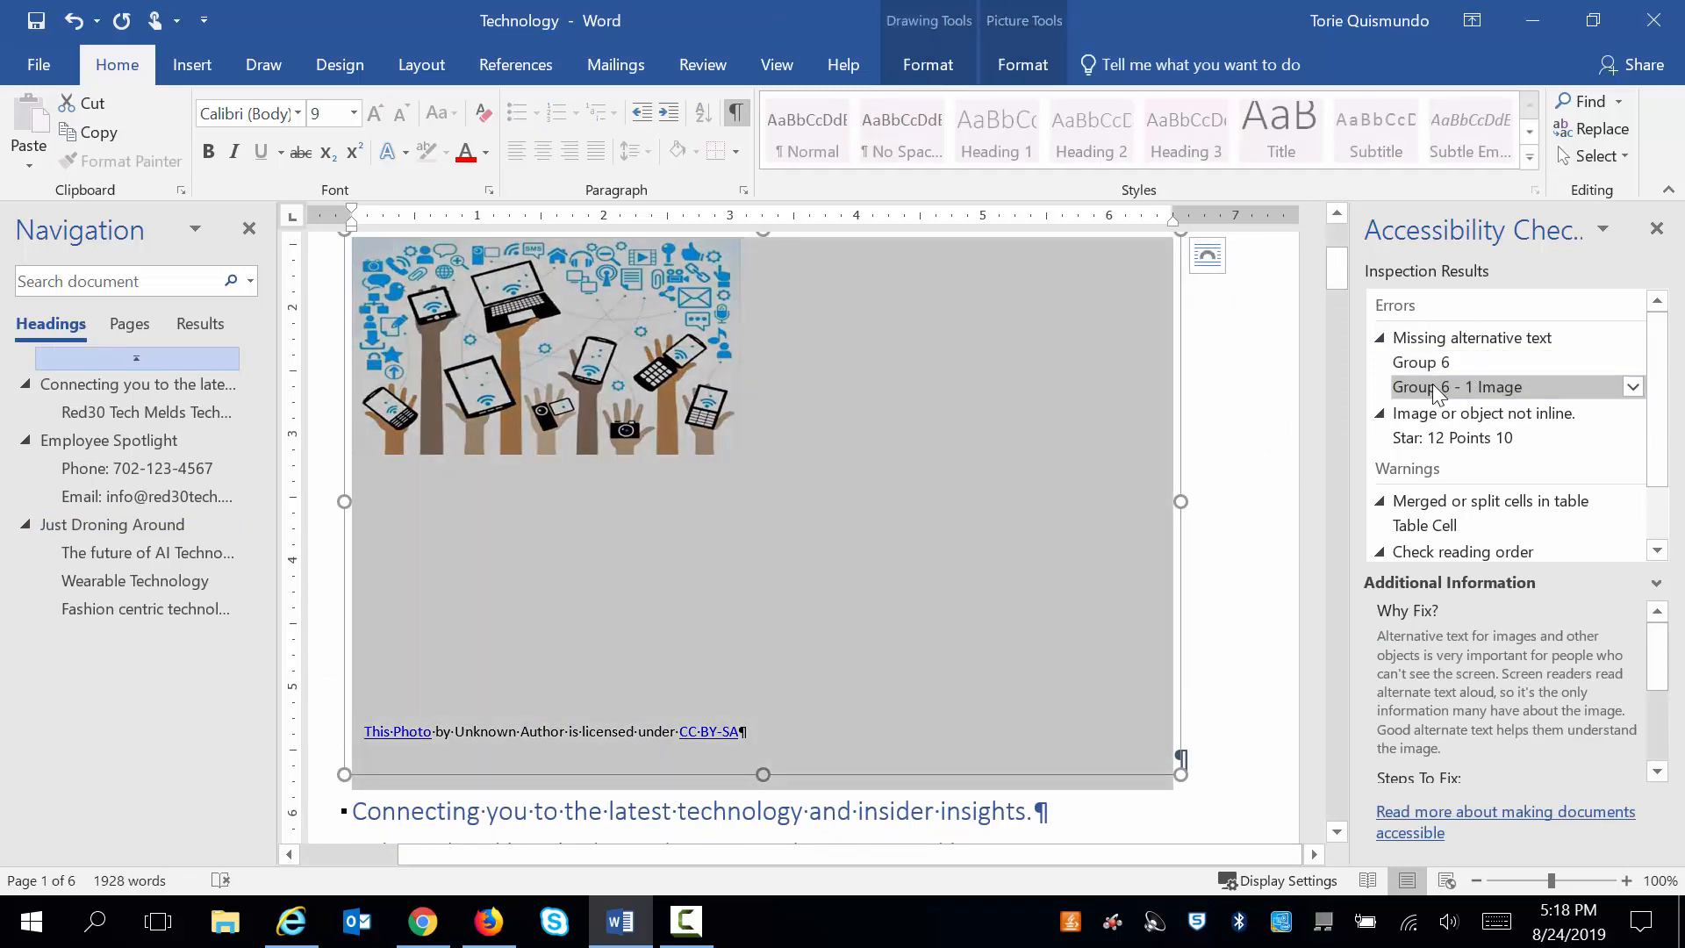
left_click(1424, 439)
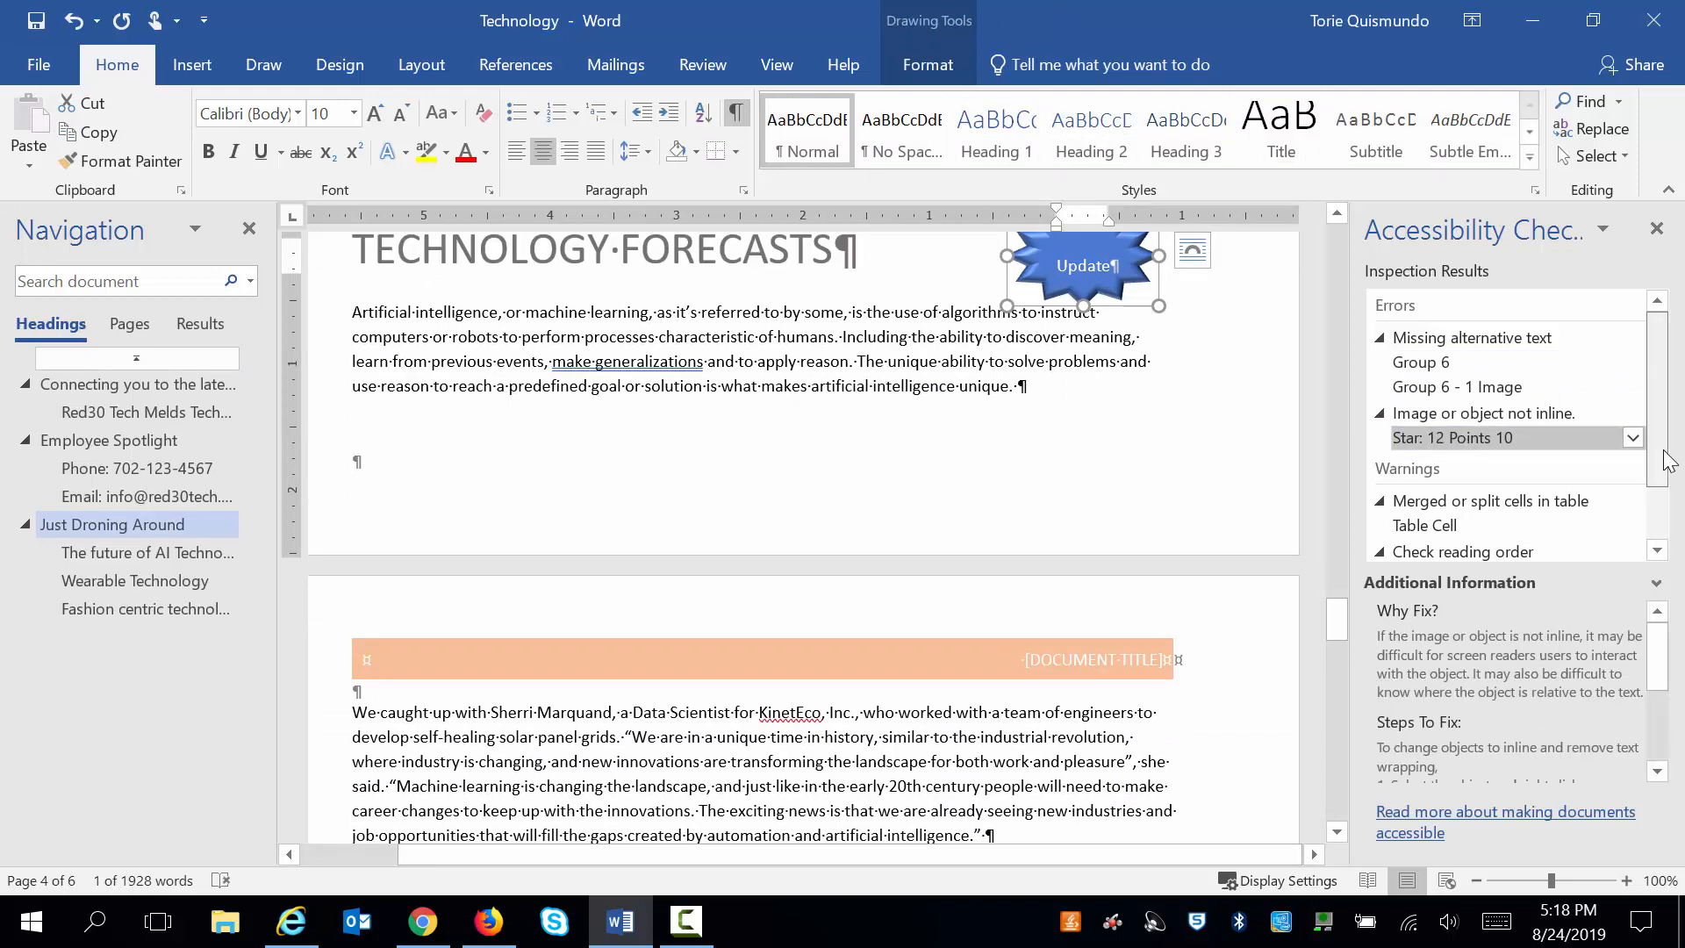
left_click_drag(1669, 461, 1660, 524)
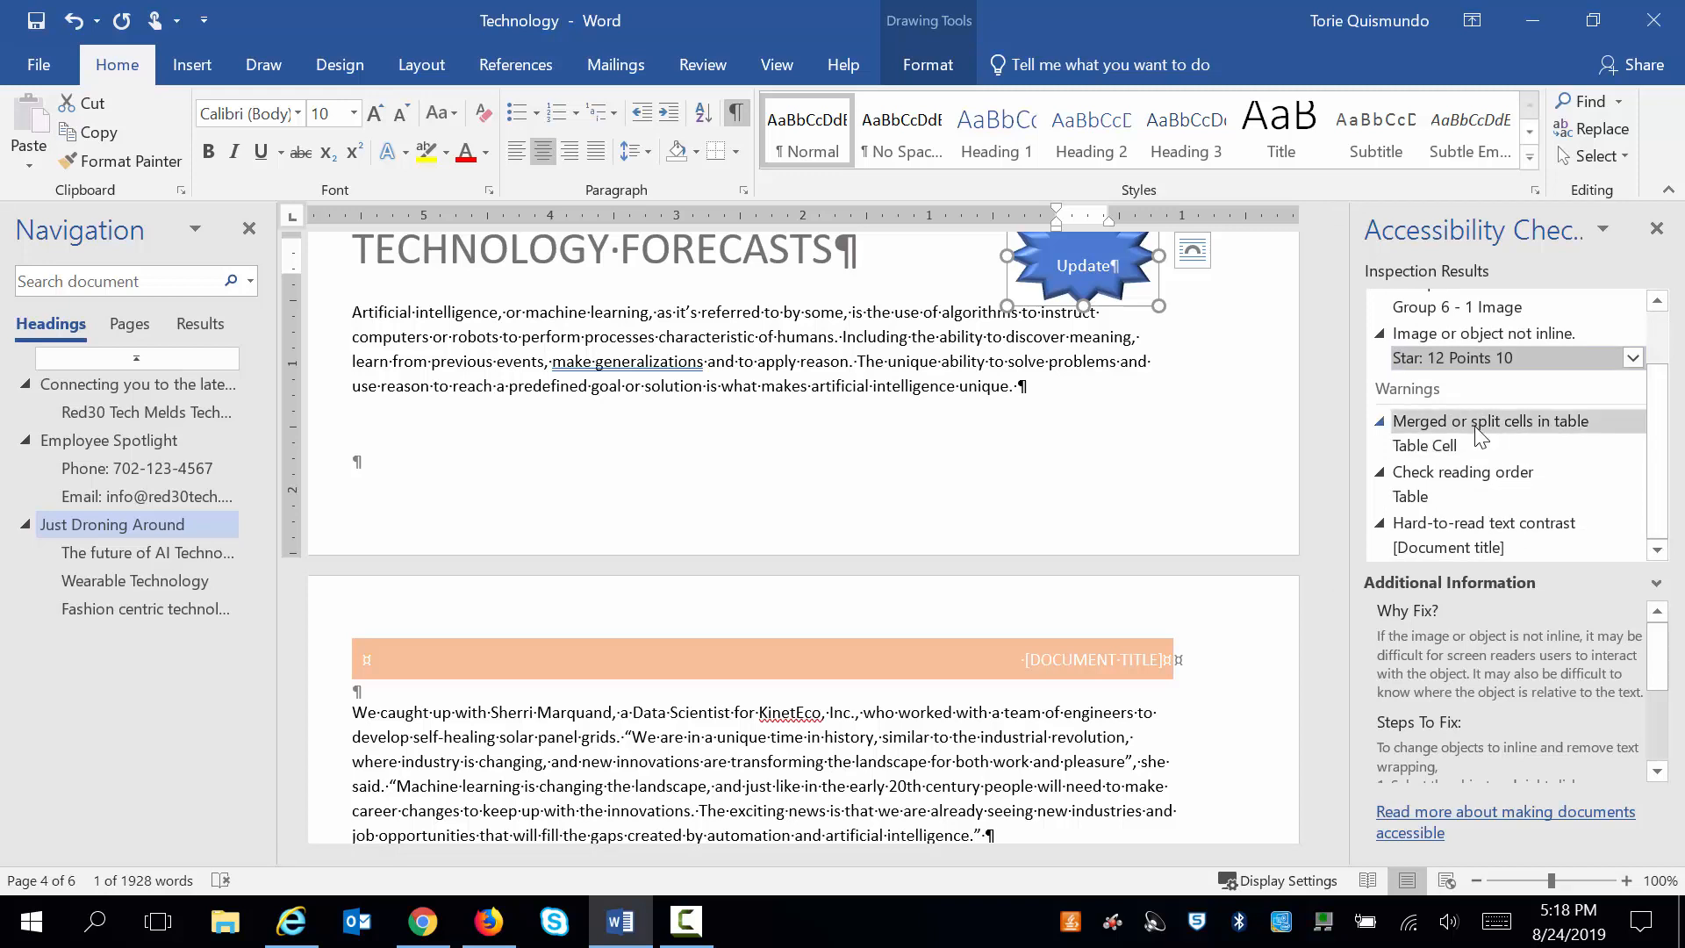
left_click(1436, 450)
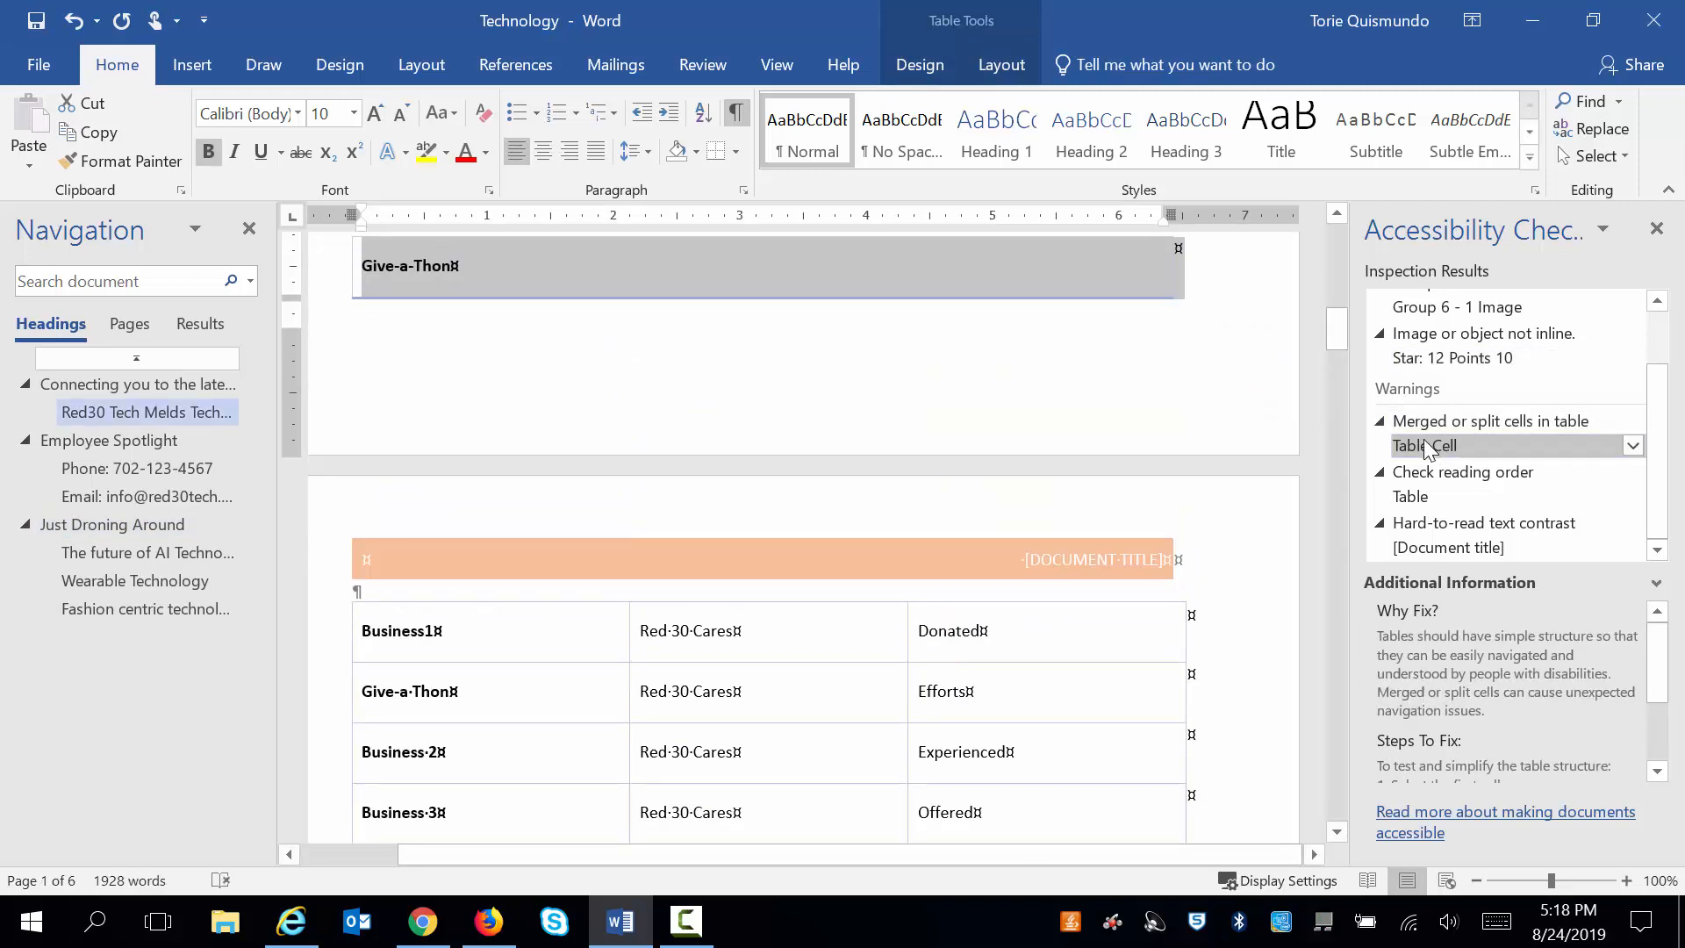
left_click(1422, 497)
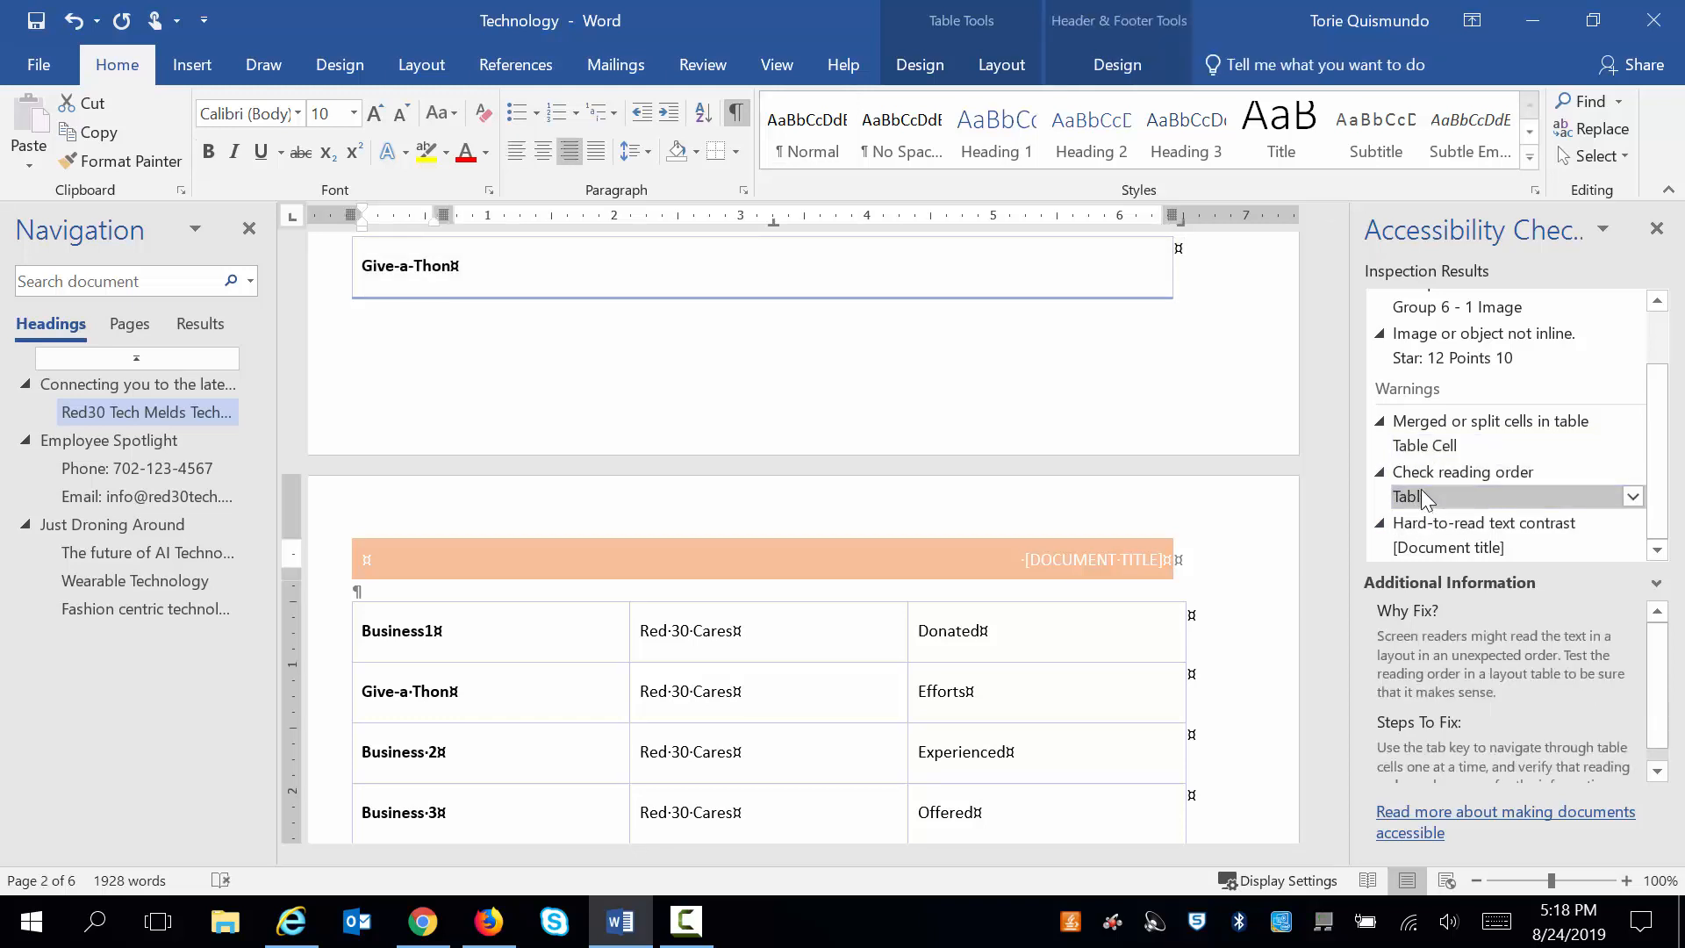
Step: Apply the recommended Merge Cells action to the table cell flagged for merged or split cells, repeating the attempt
left_click(1427, 446)
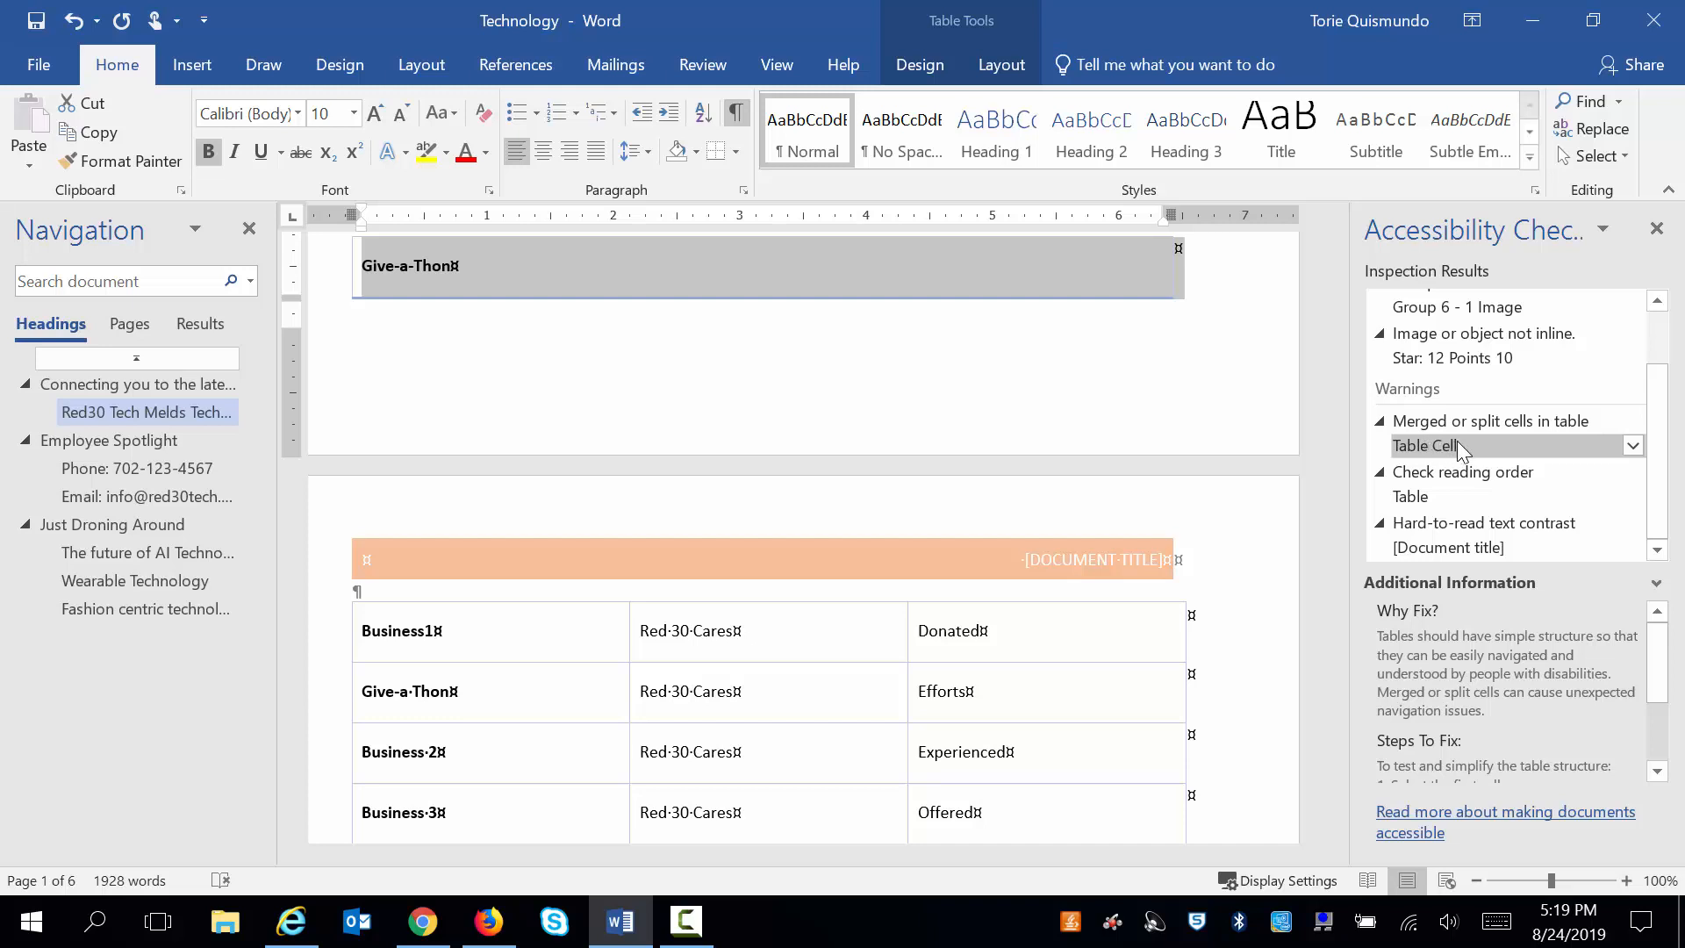
left_click(1635, 447)
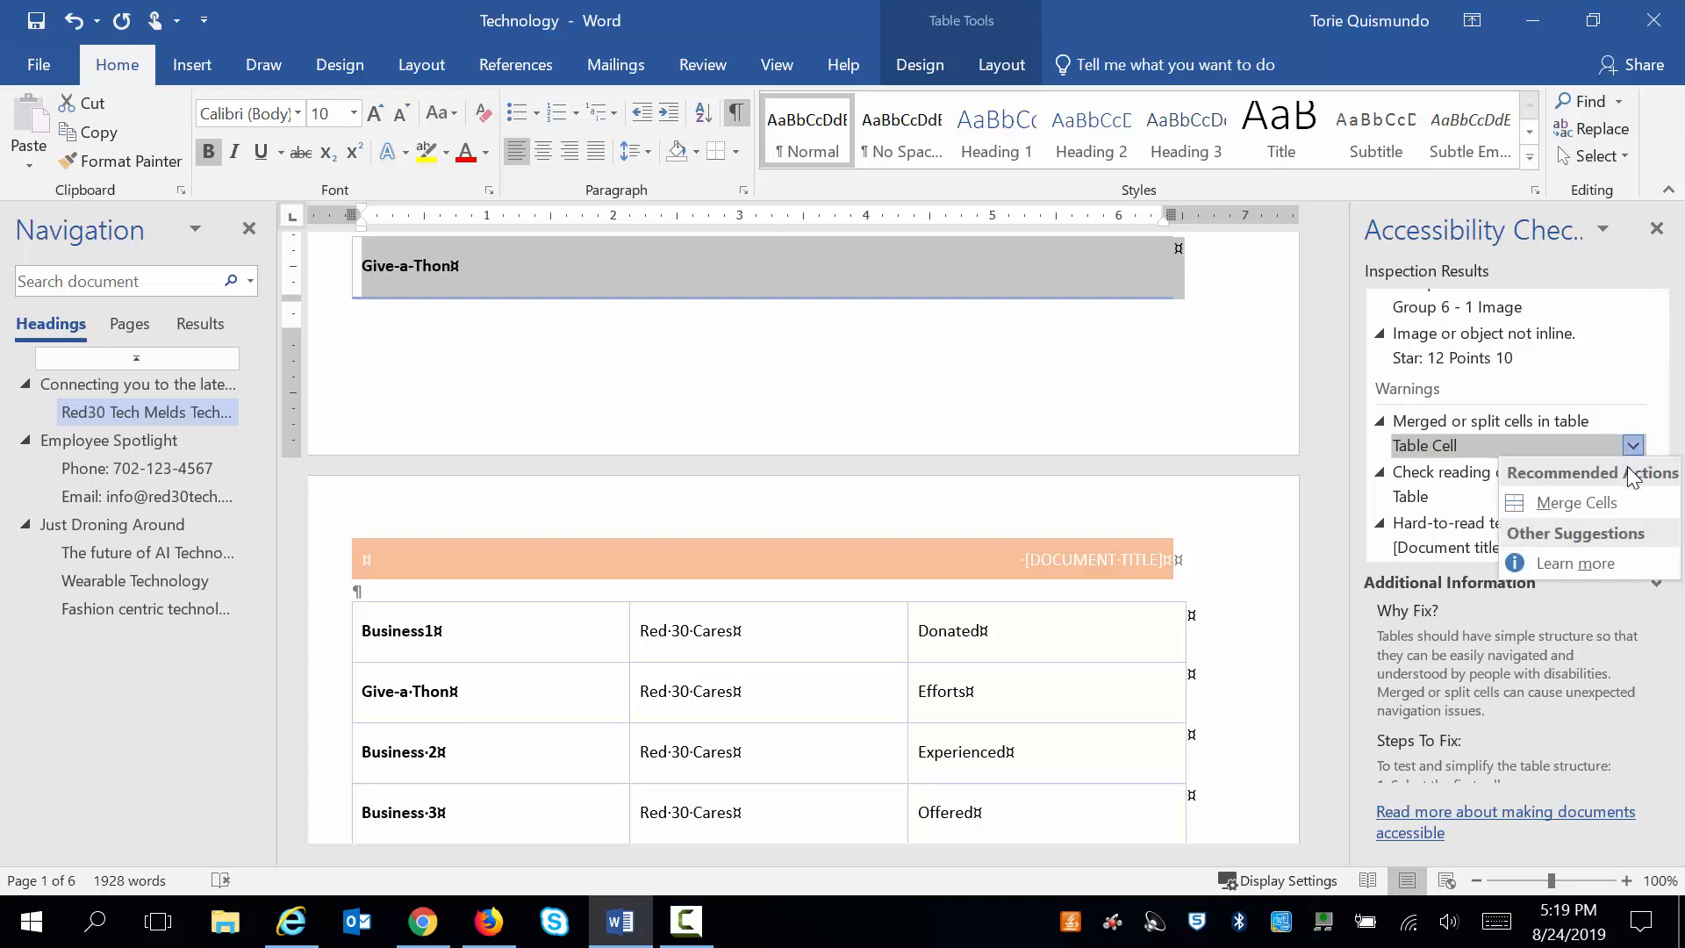
left_click(1608, 507)
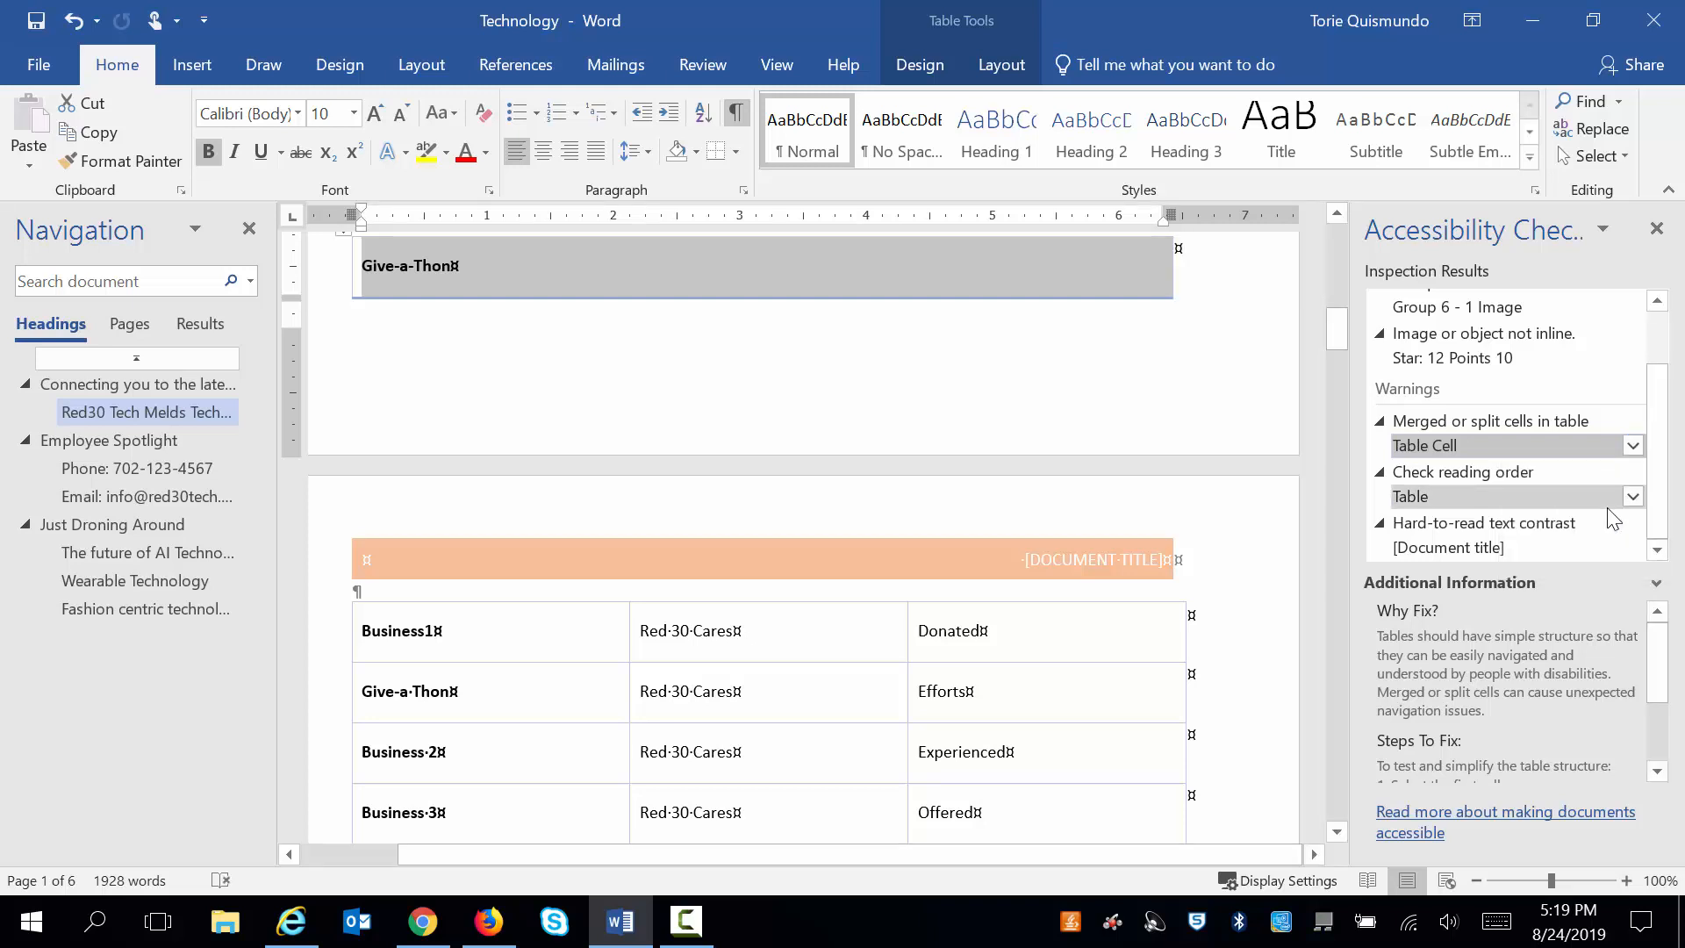
left_click(1635, 446)
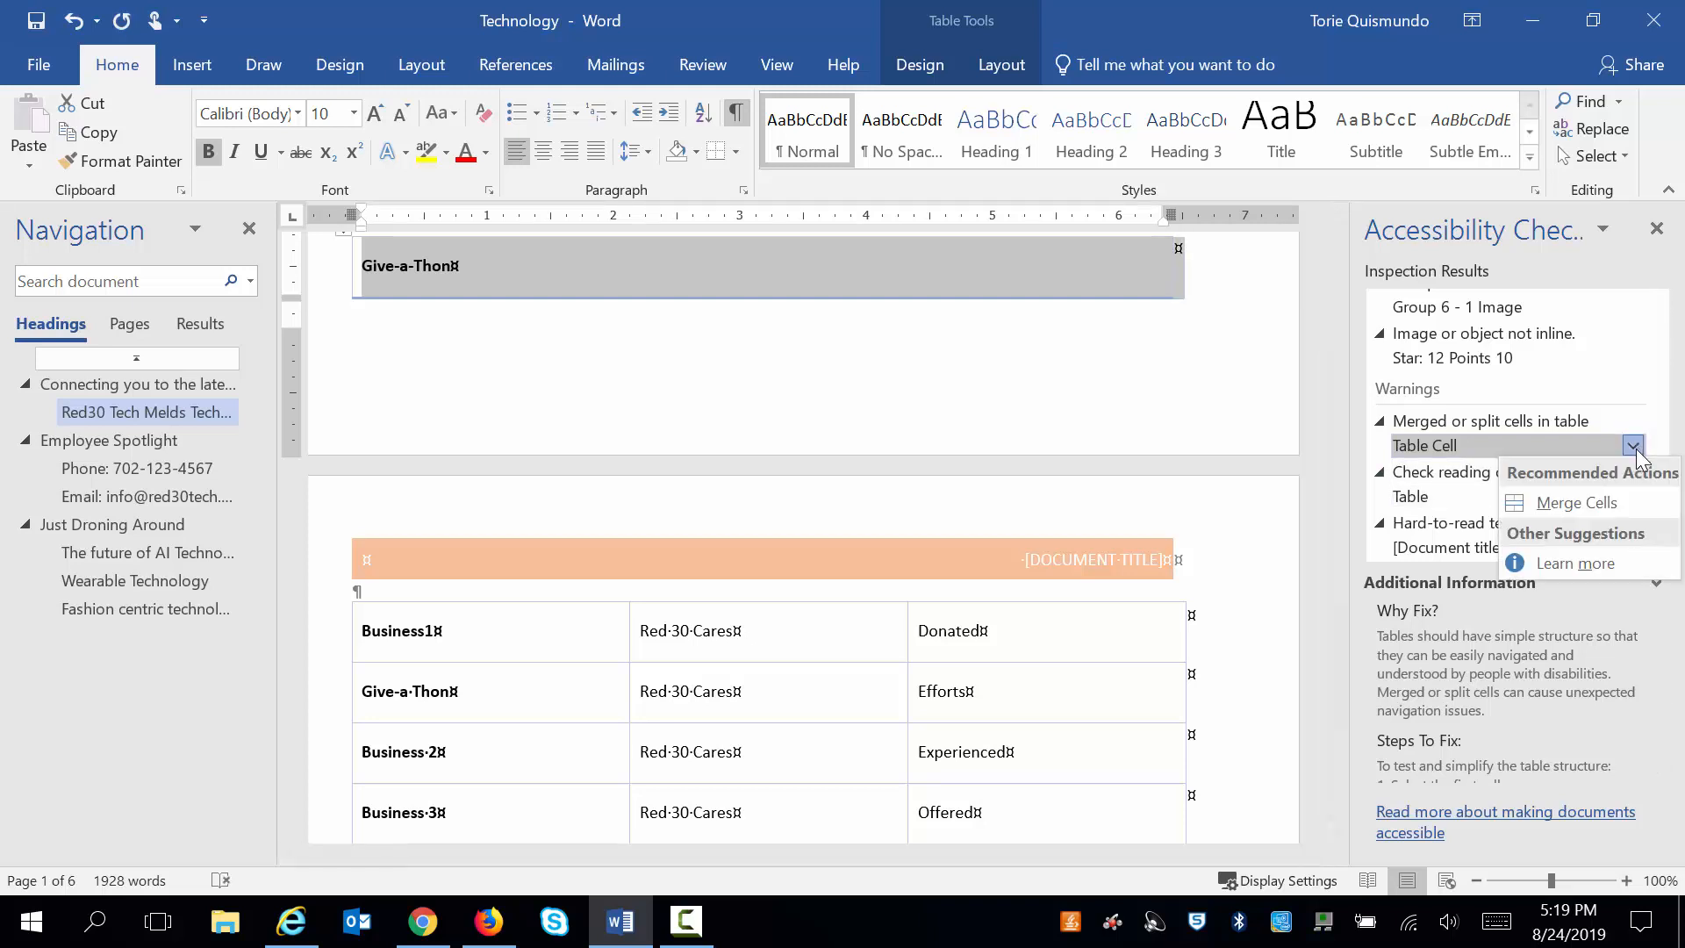
left_click(1604, 505)
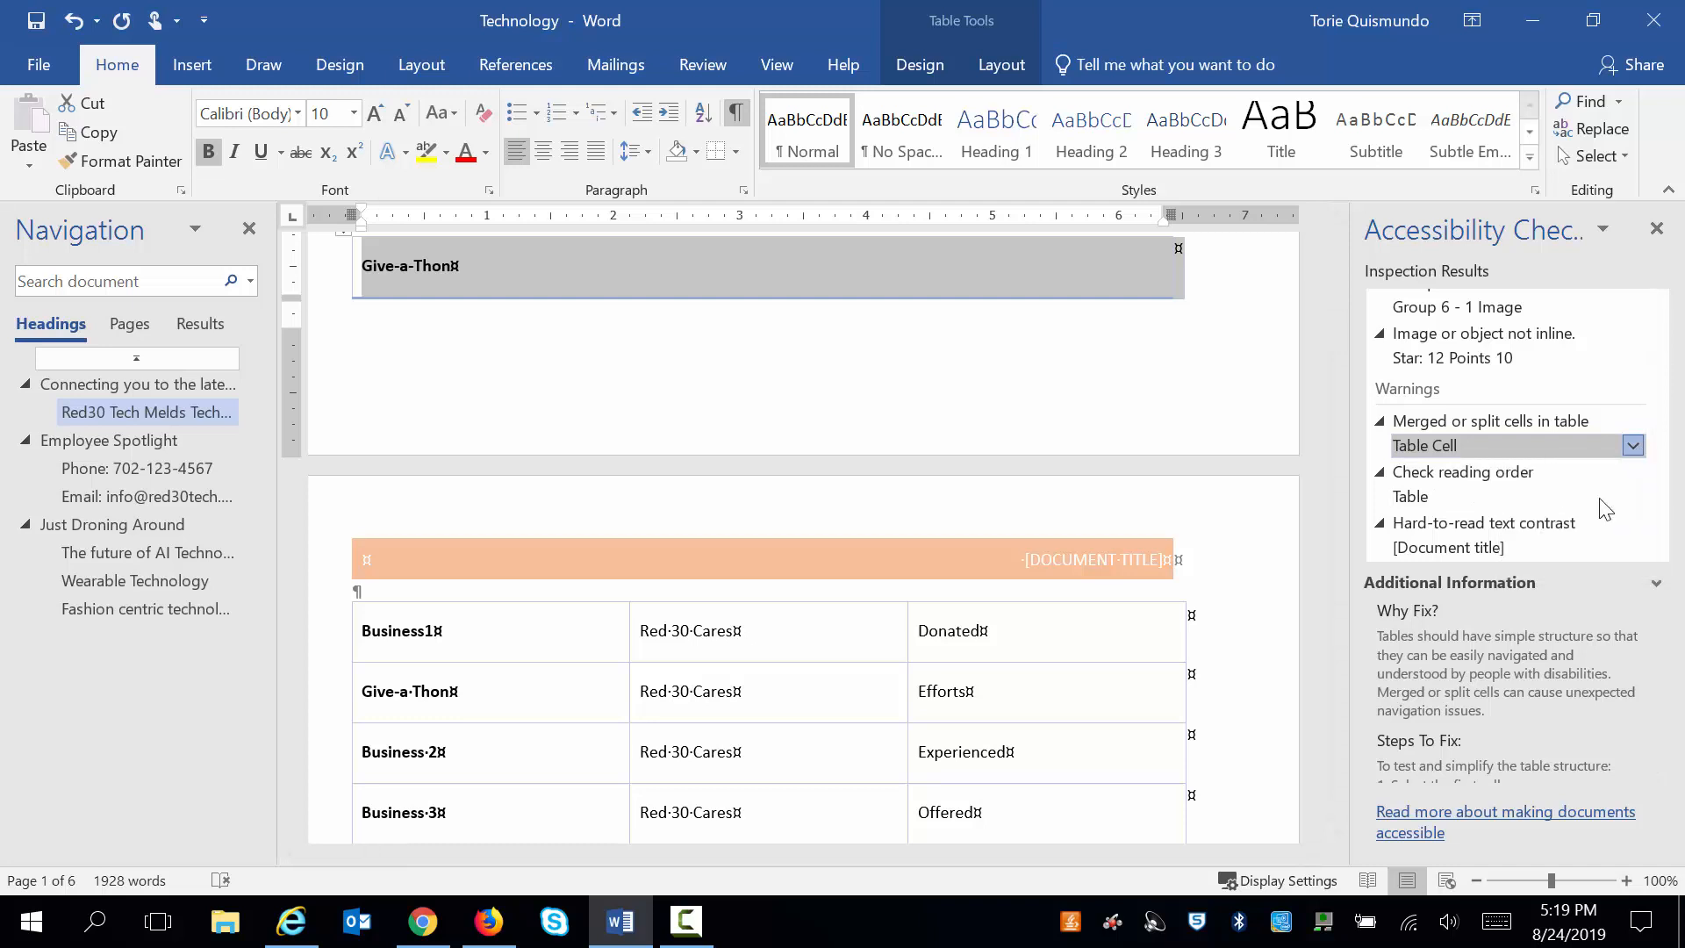
left_click(1635, 446)
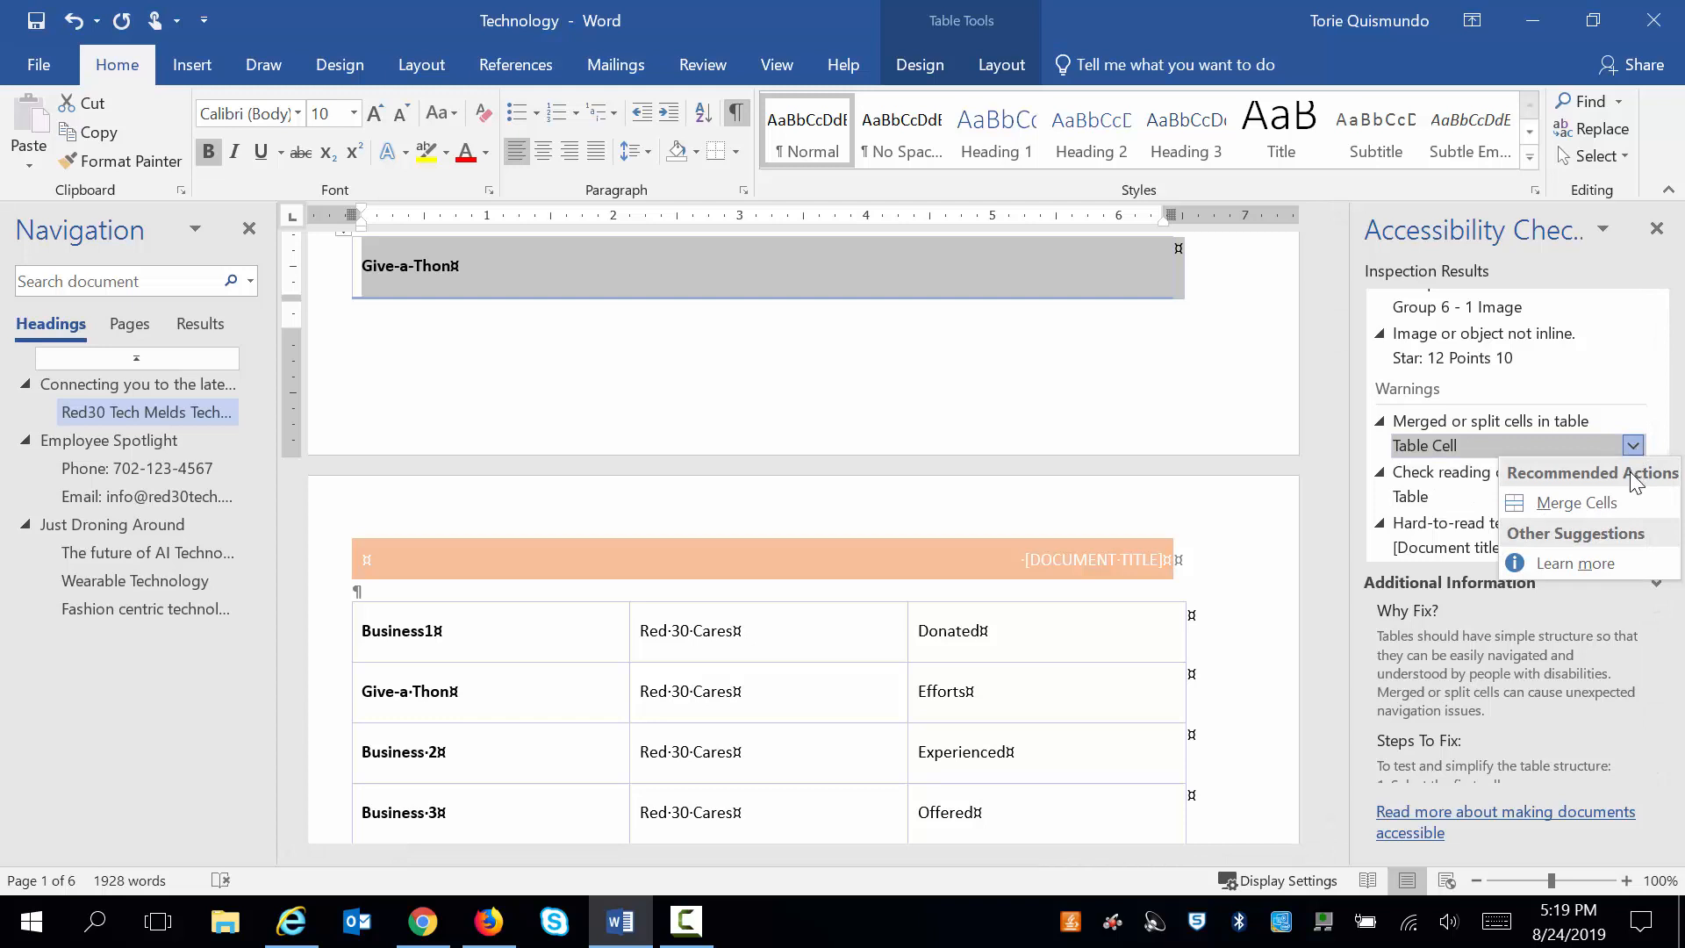
left_click(1516, 500)
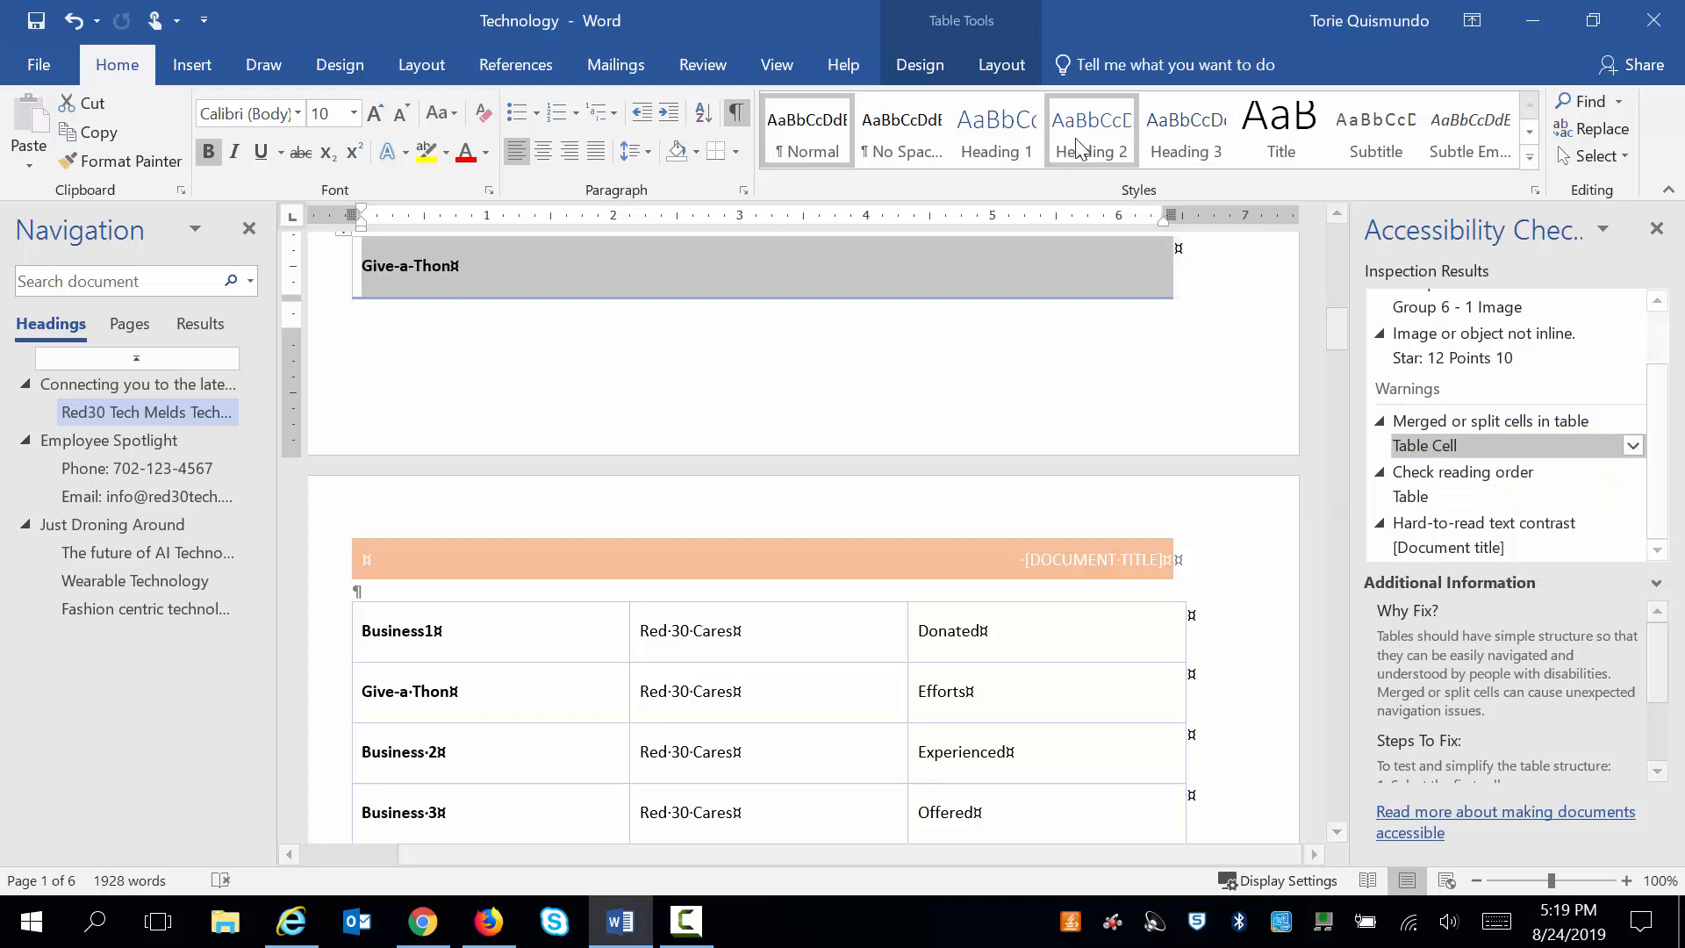
Step: Review the table's layout and design options, and reapply the Merge Cells recommendation to the flagged Give-a-Thon cell
left_click(1018, 77)
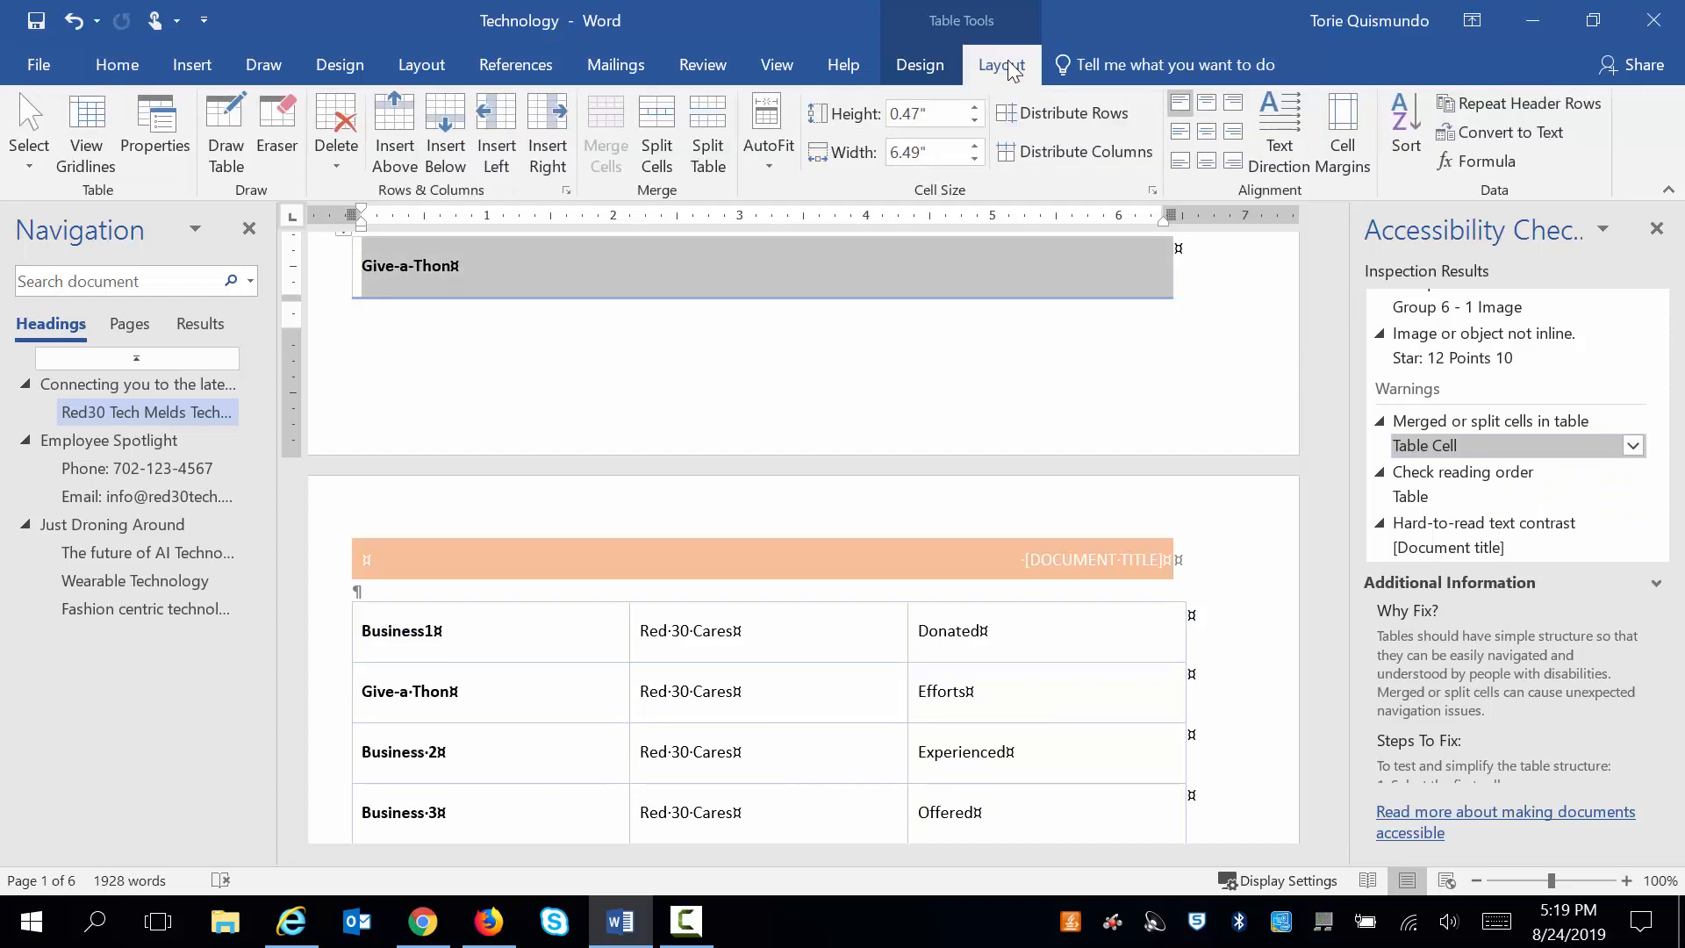
left_click(922, 84)
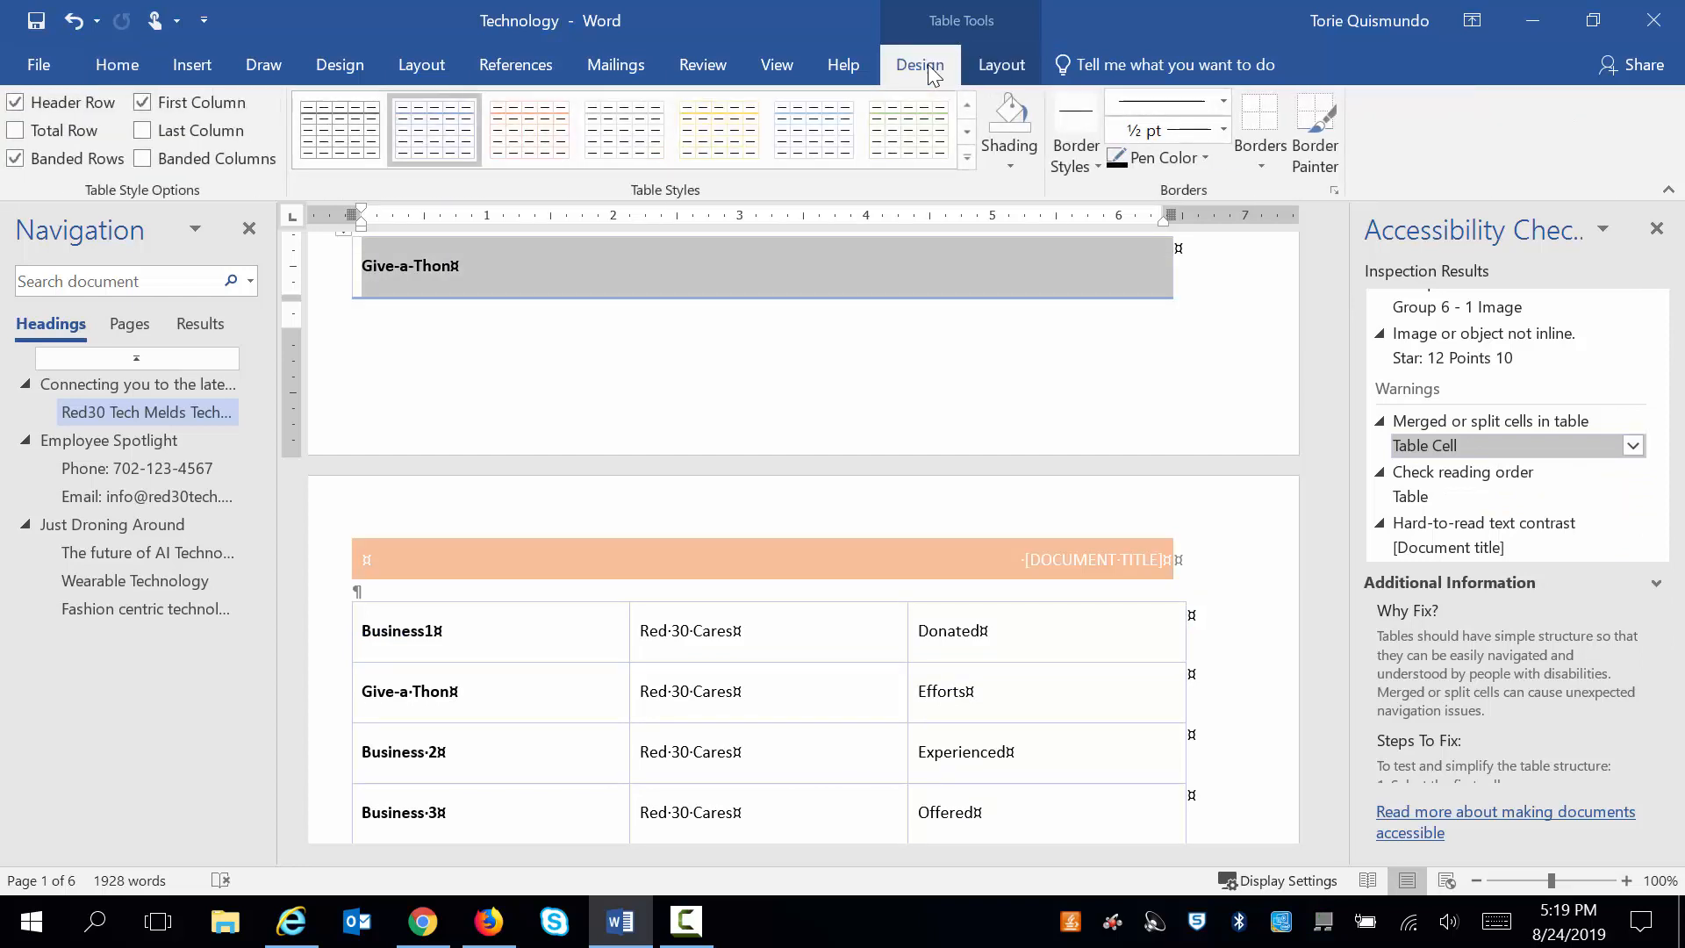
left_click(1634, 445)
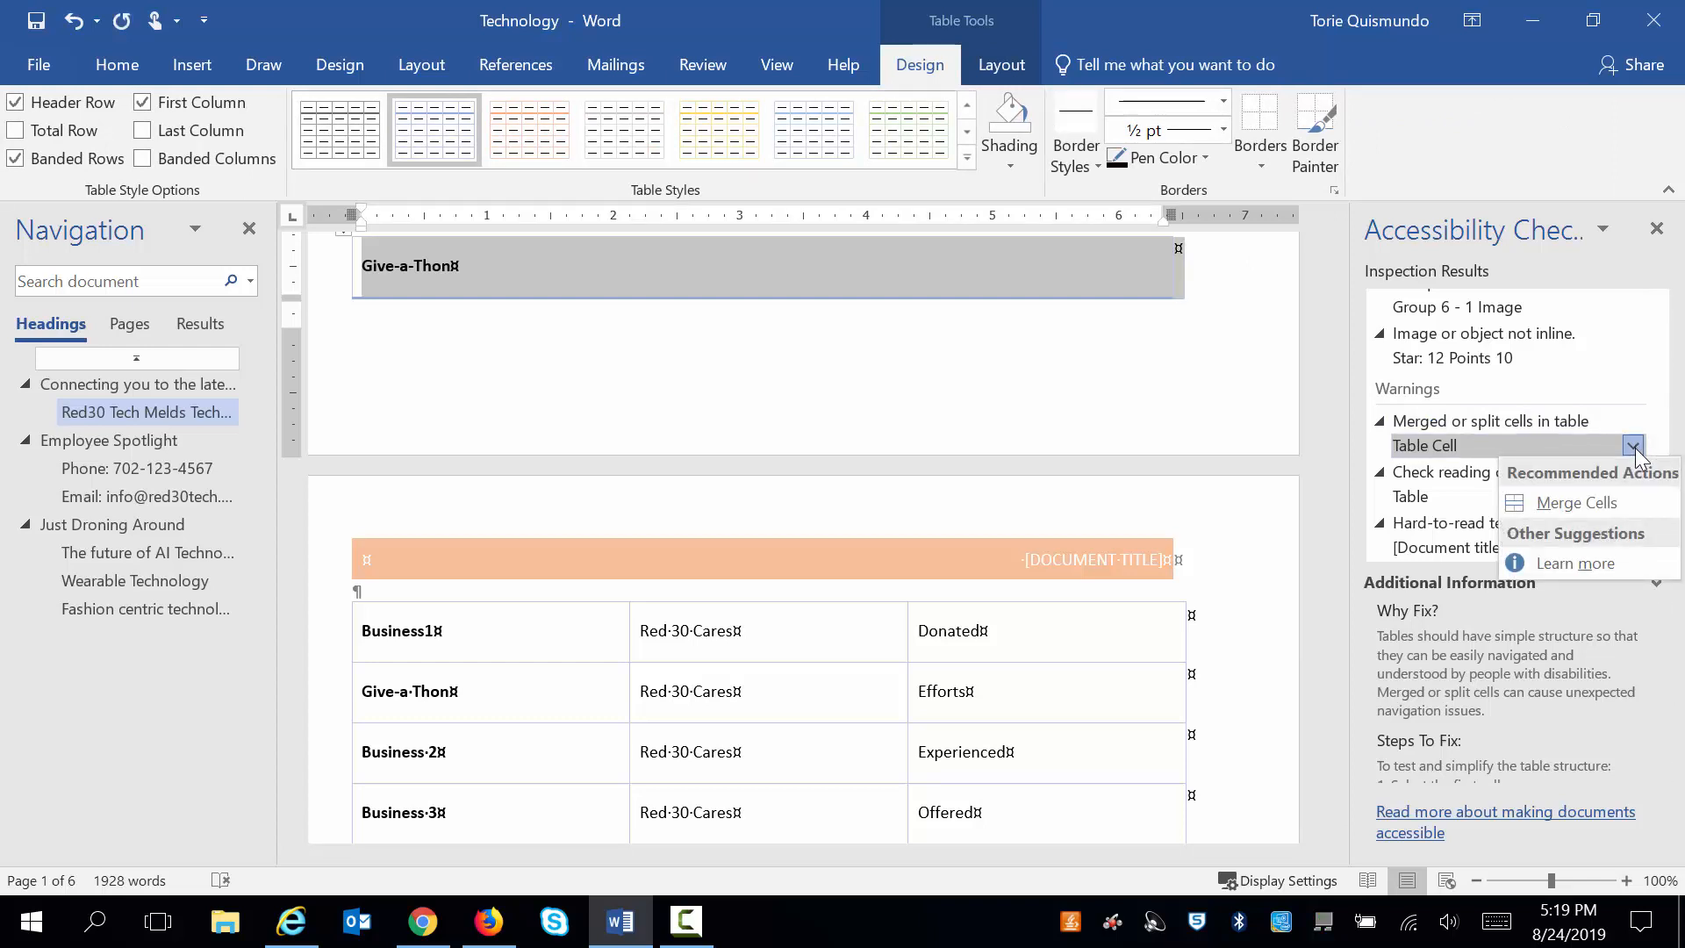
left_click(1603, 507)
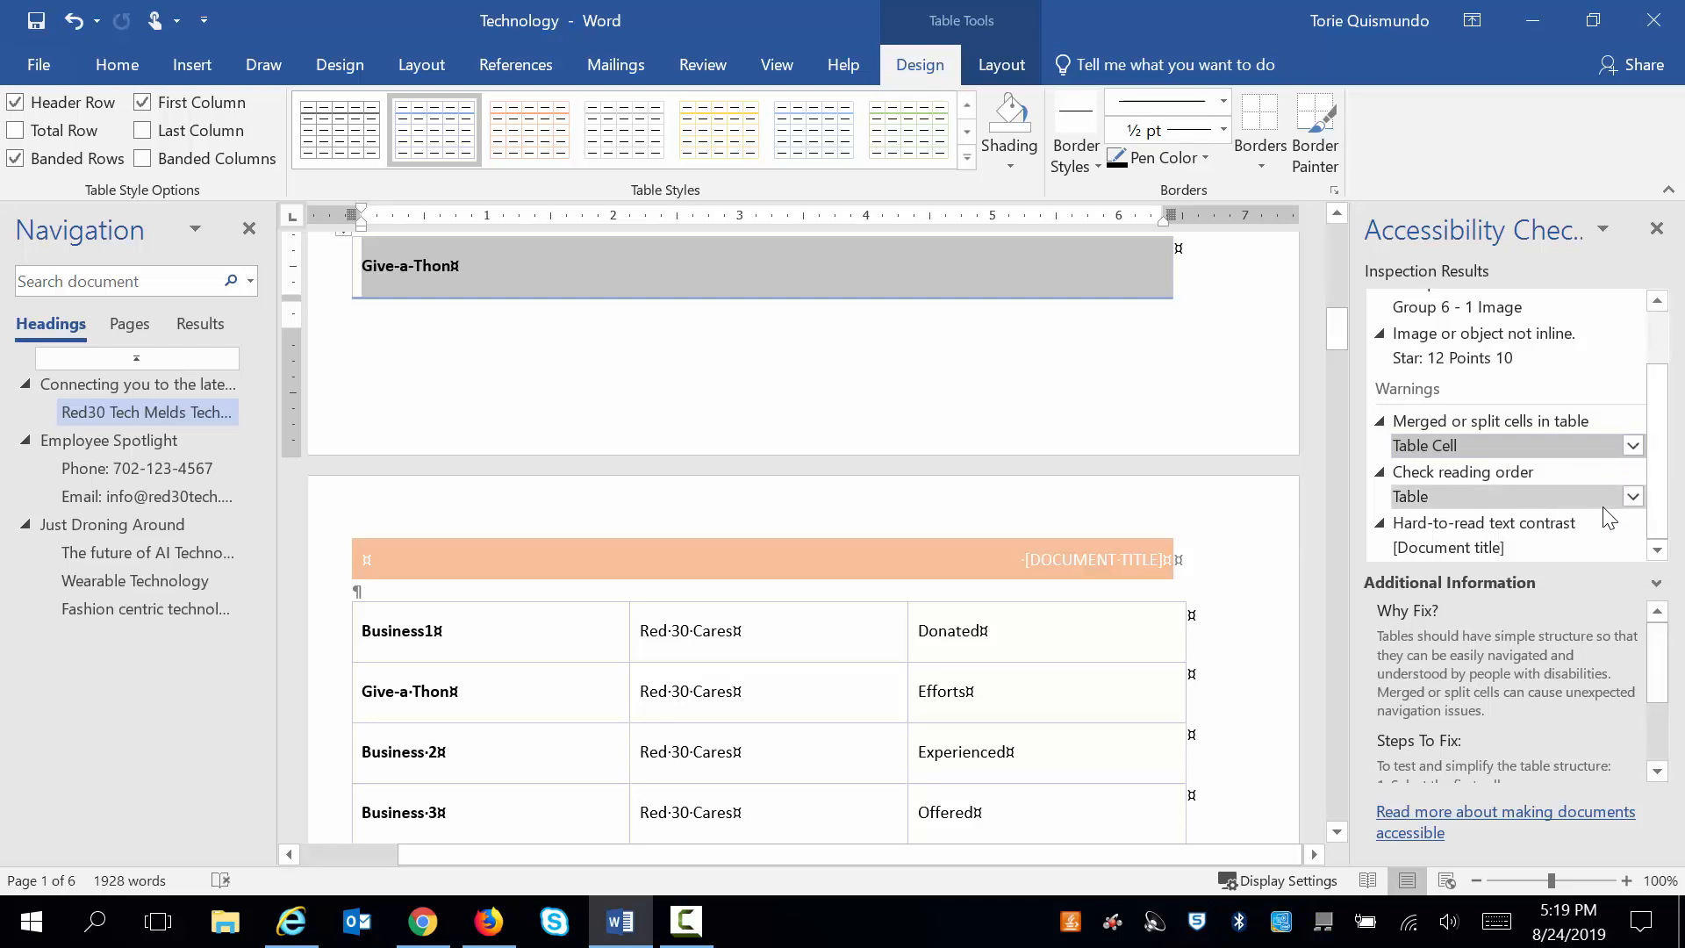
left_click(1014, 259)
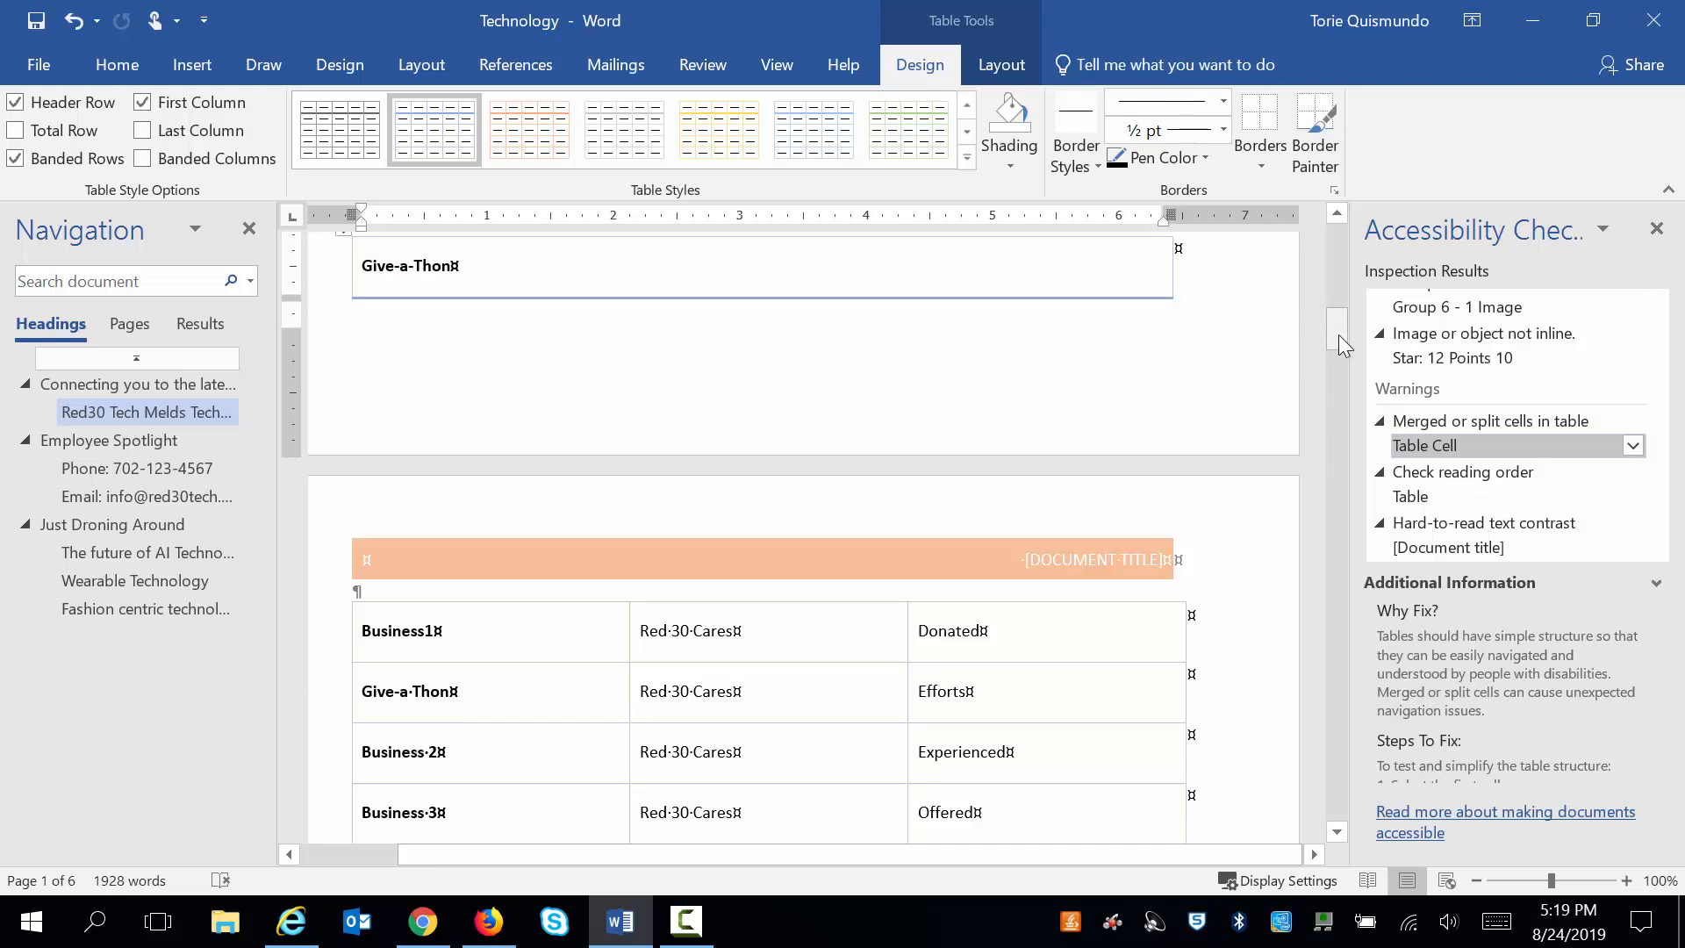
left_click_drag(1340, 331, 1339, 319)
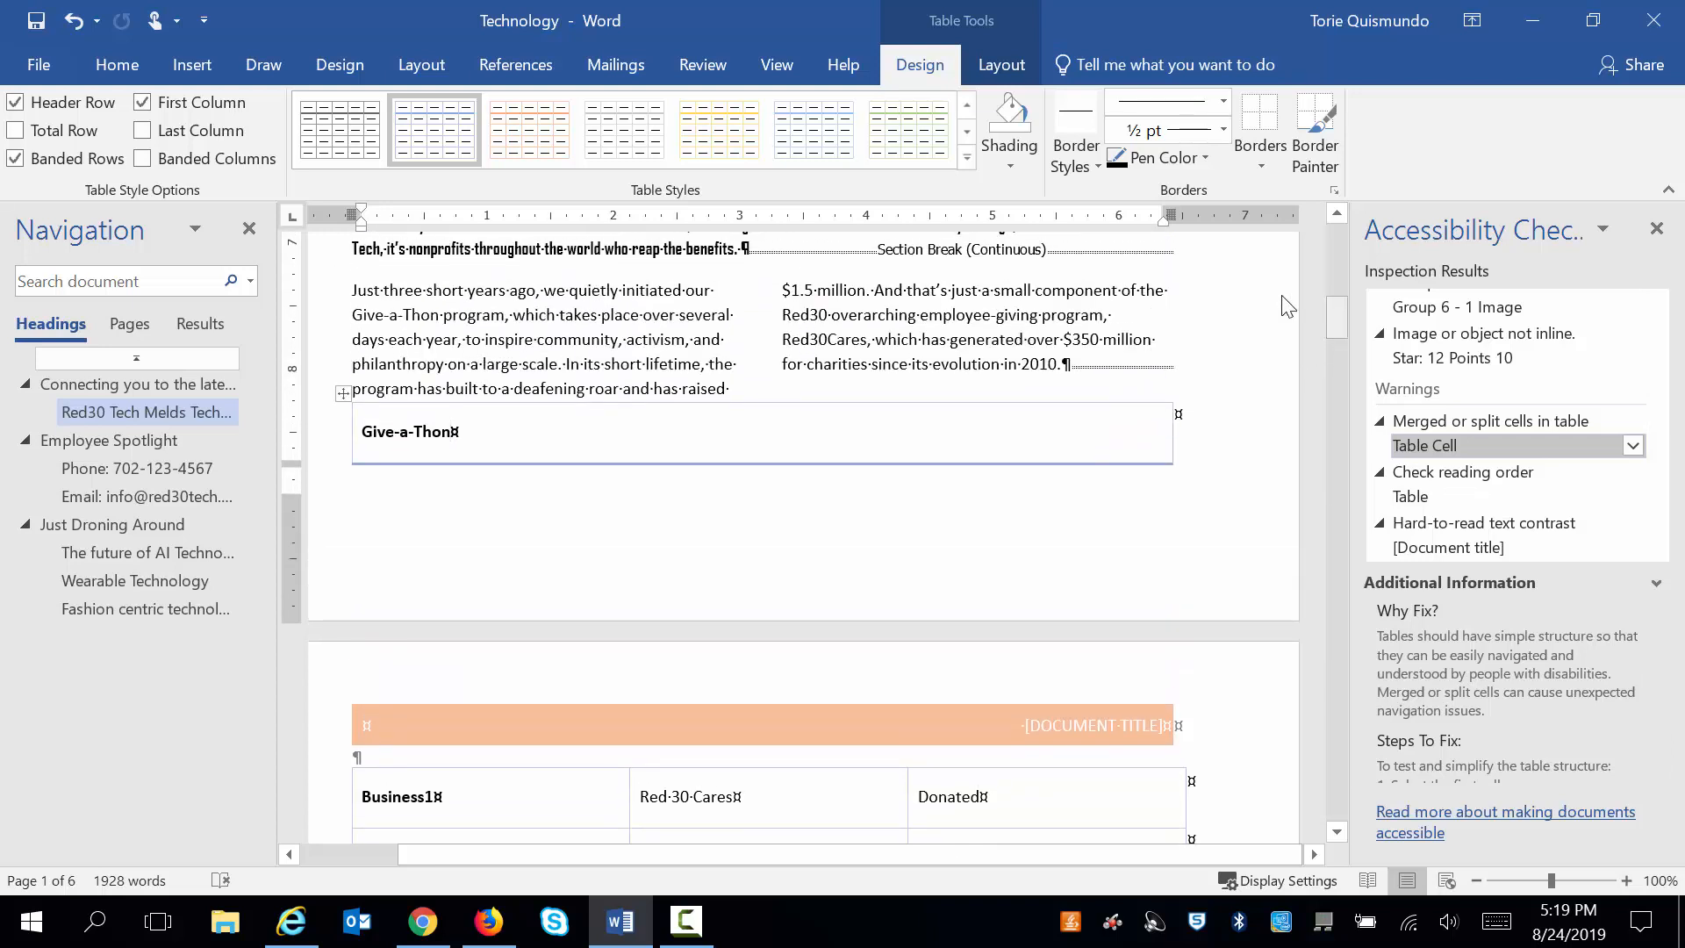
left_click(1001, 70)
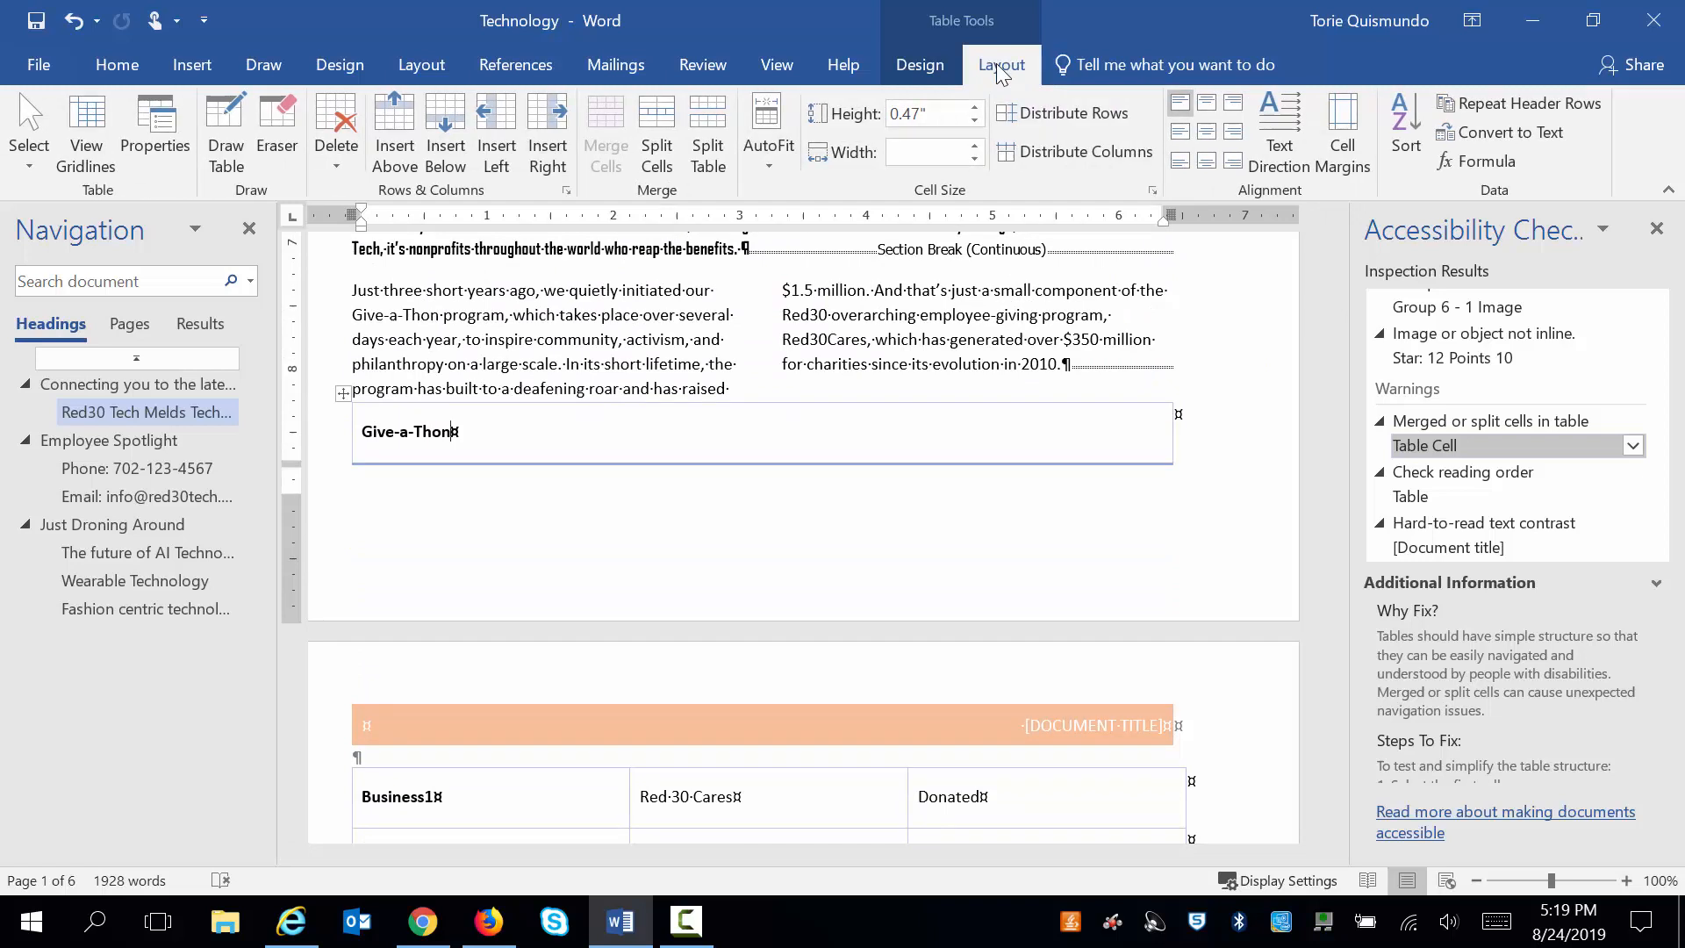
left_click(435, 428)
left_click_drag(438, 422, 1108, 451)
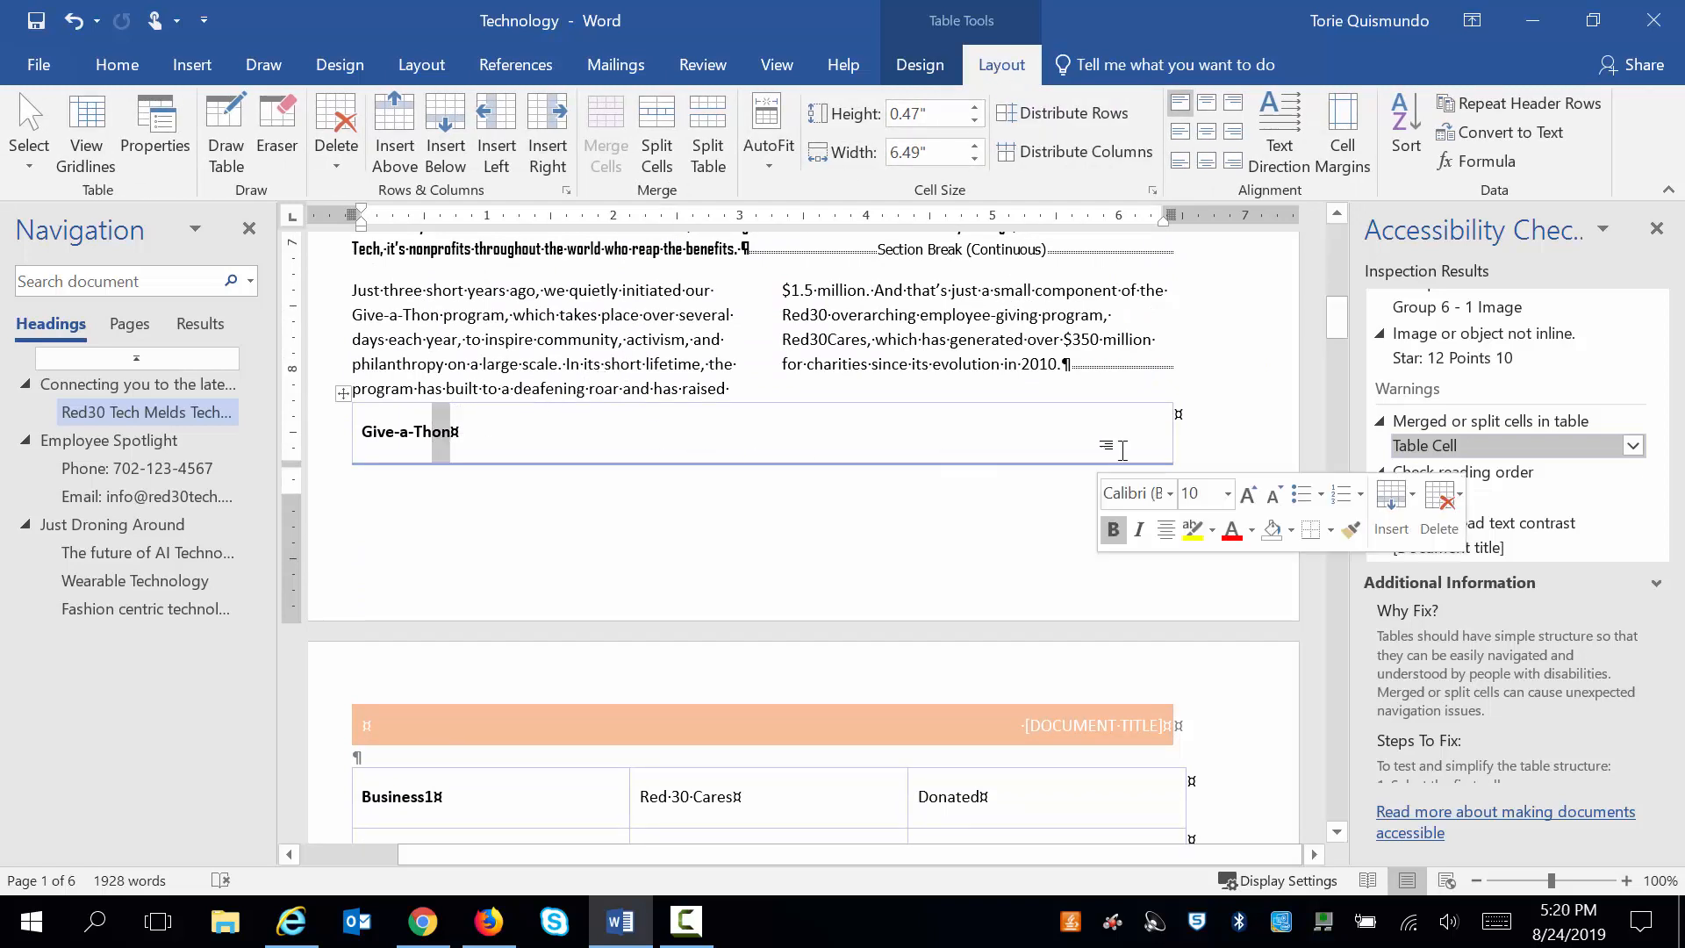
left_click(1152, 446)
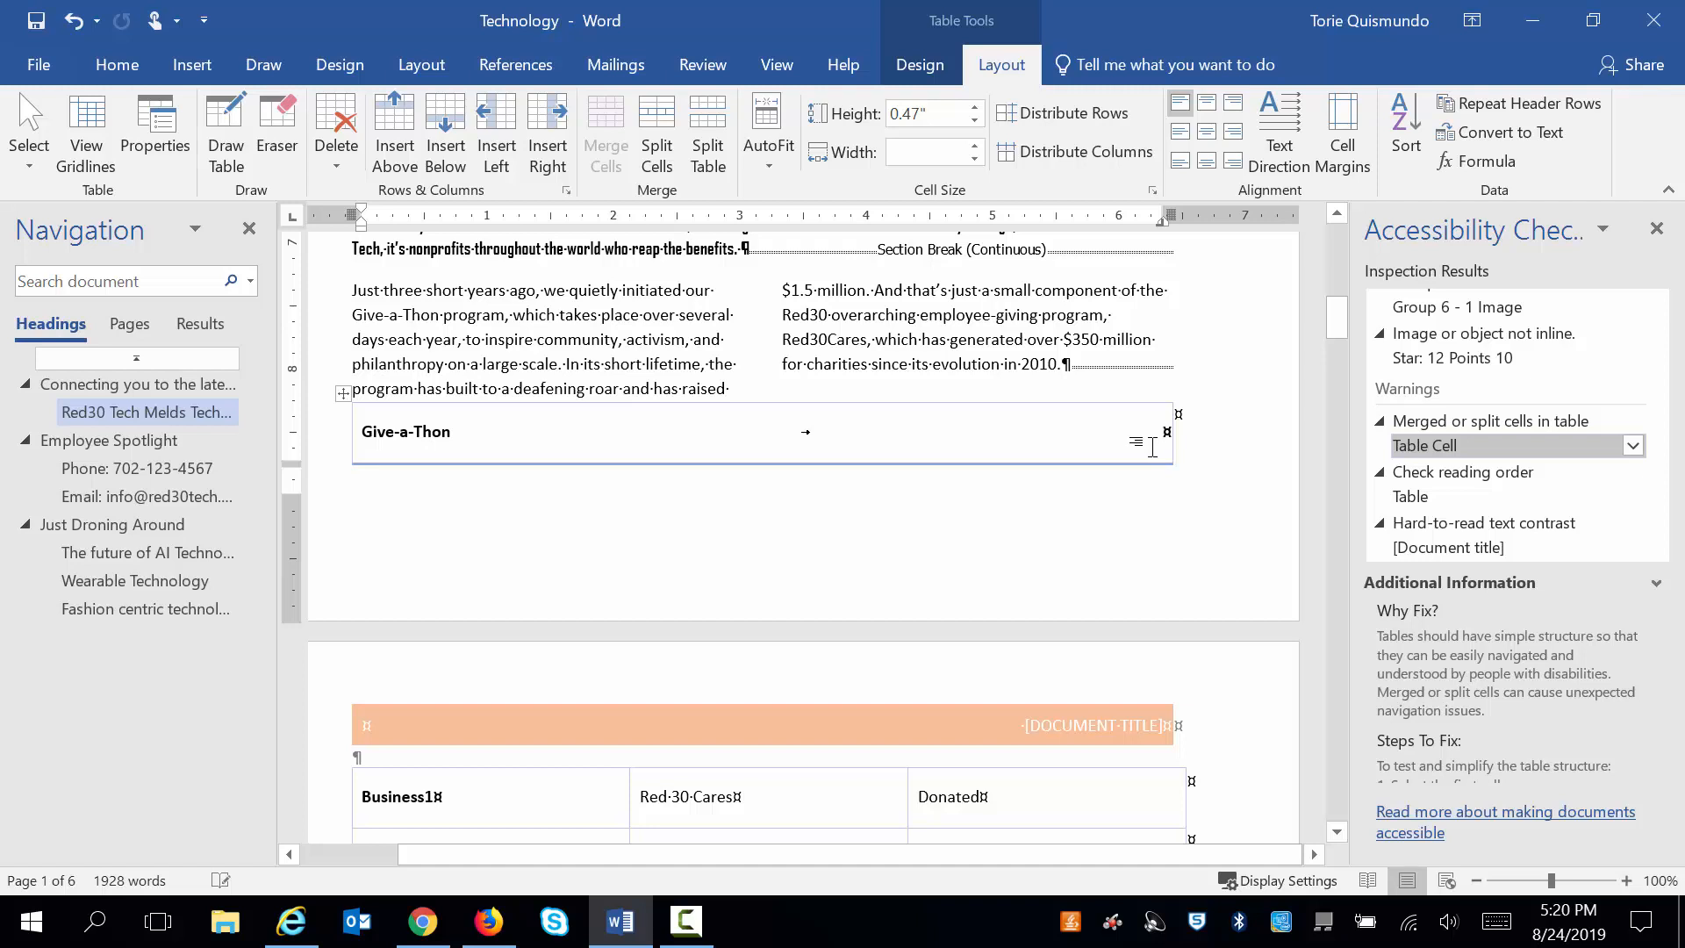
key("ctrl+z")
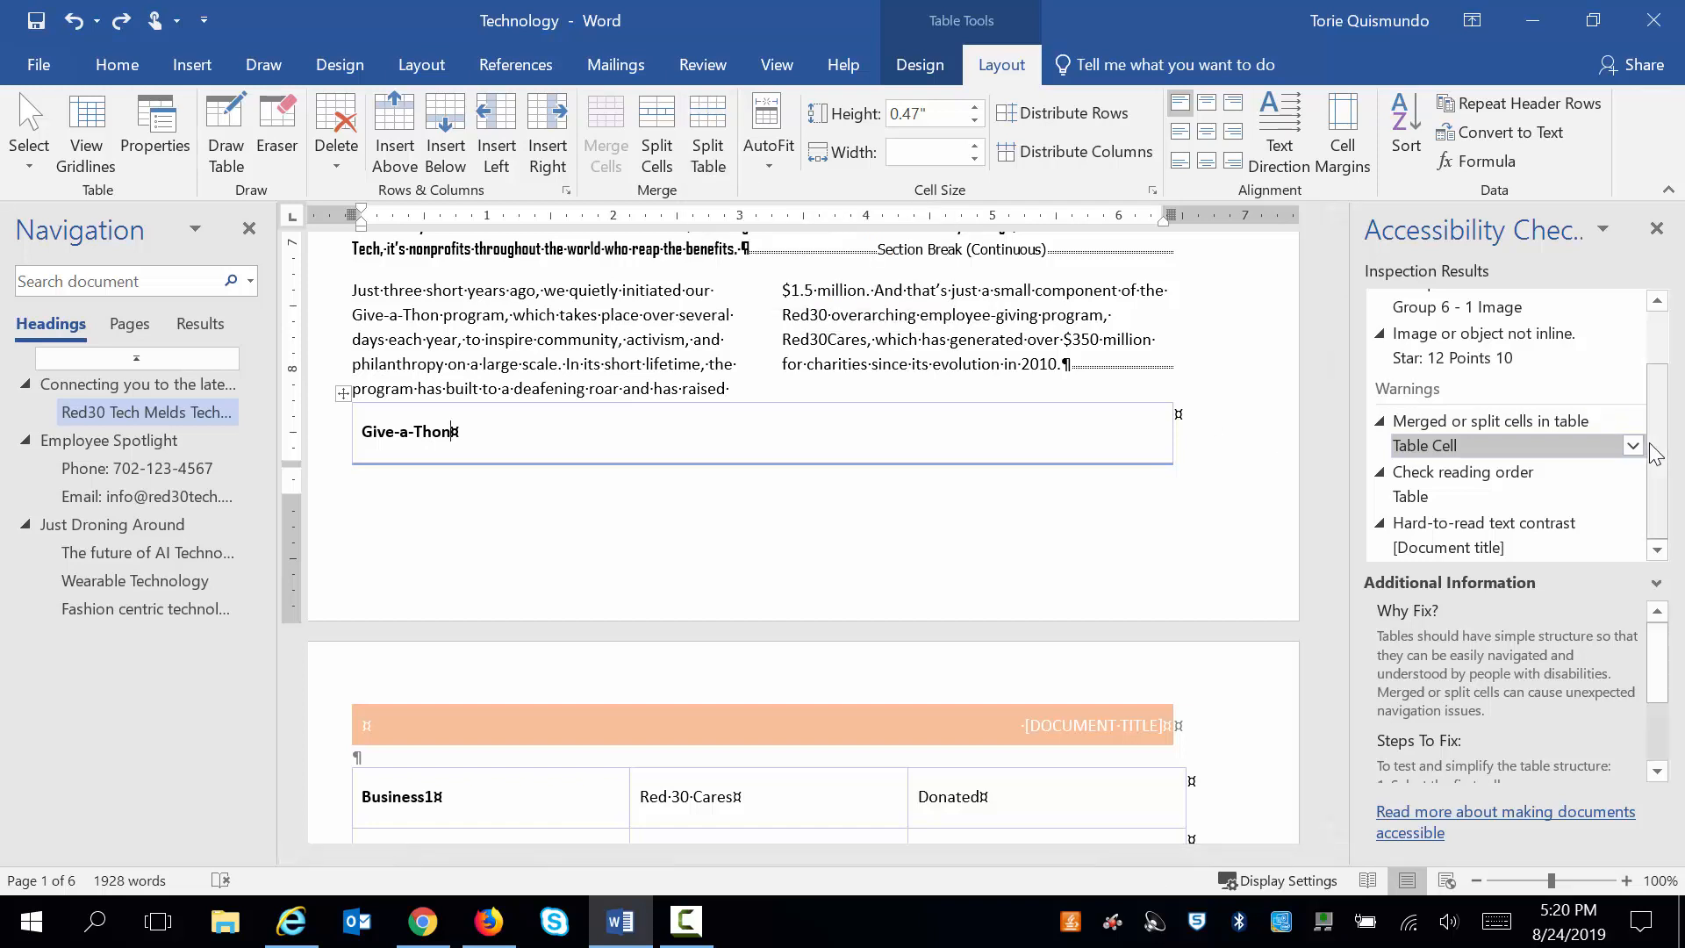
Step: Close the accessibility results, rerun the accessibility check on the document, and mark Group 6 under missing alternative text as decorative
scroll(1656, 452, "up", 2)
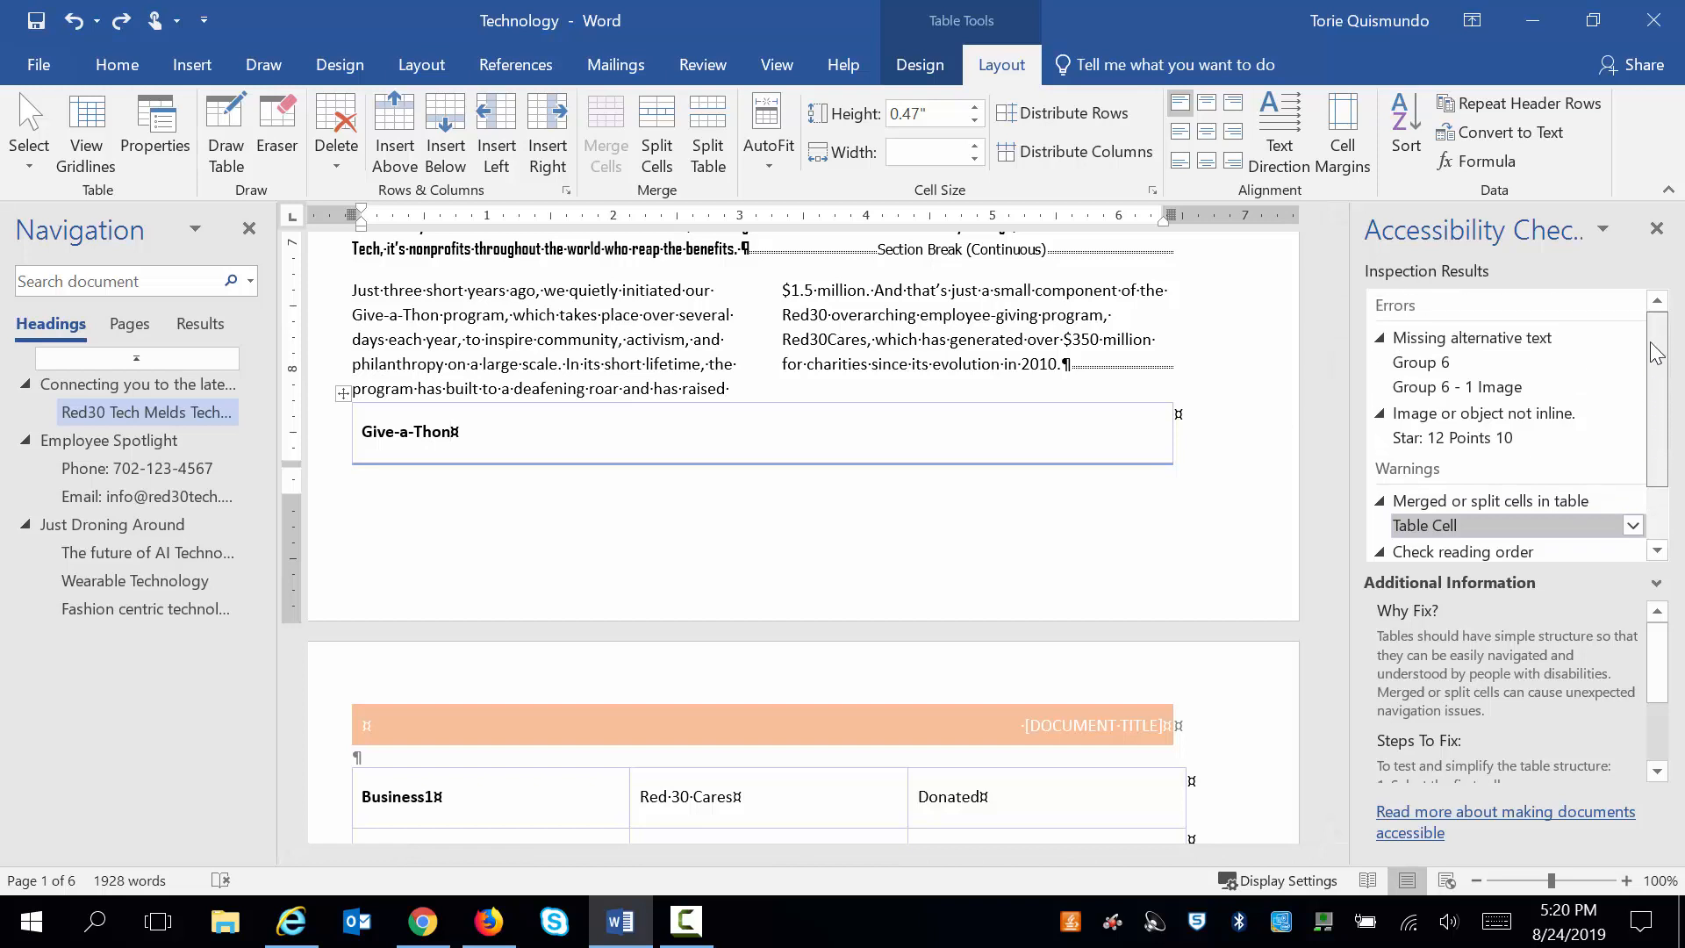
left_click(1657, 230)
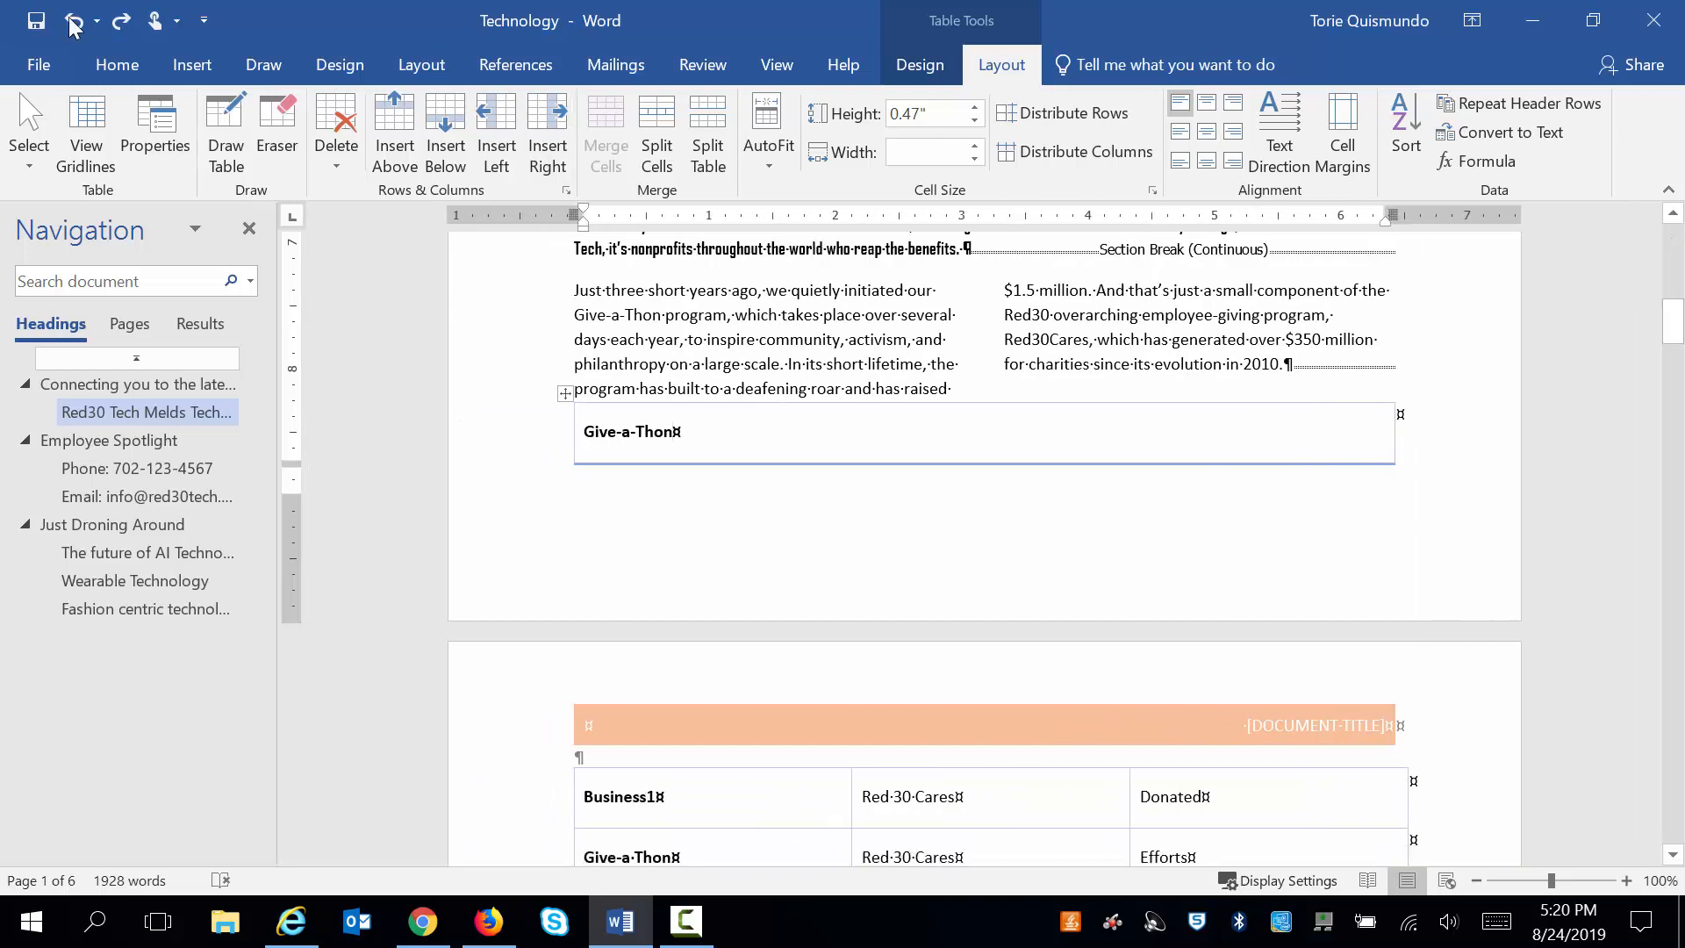
left_click(38, 65)
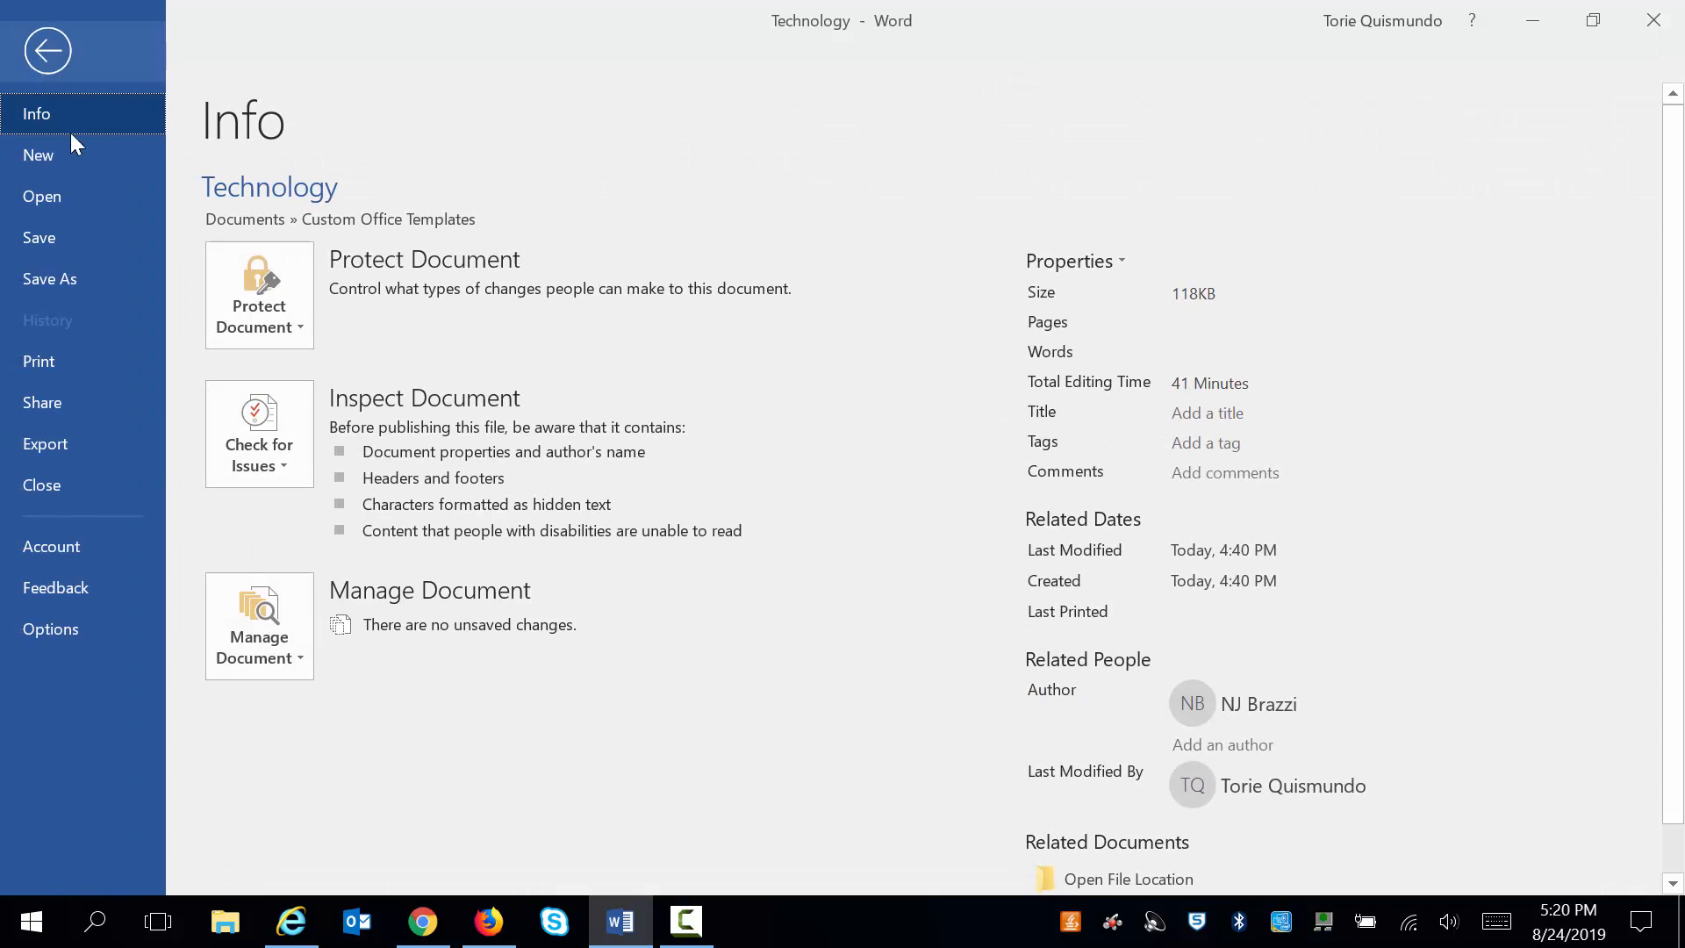
left_click(226, 395)
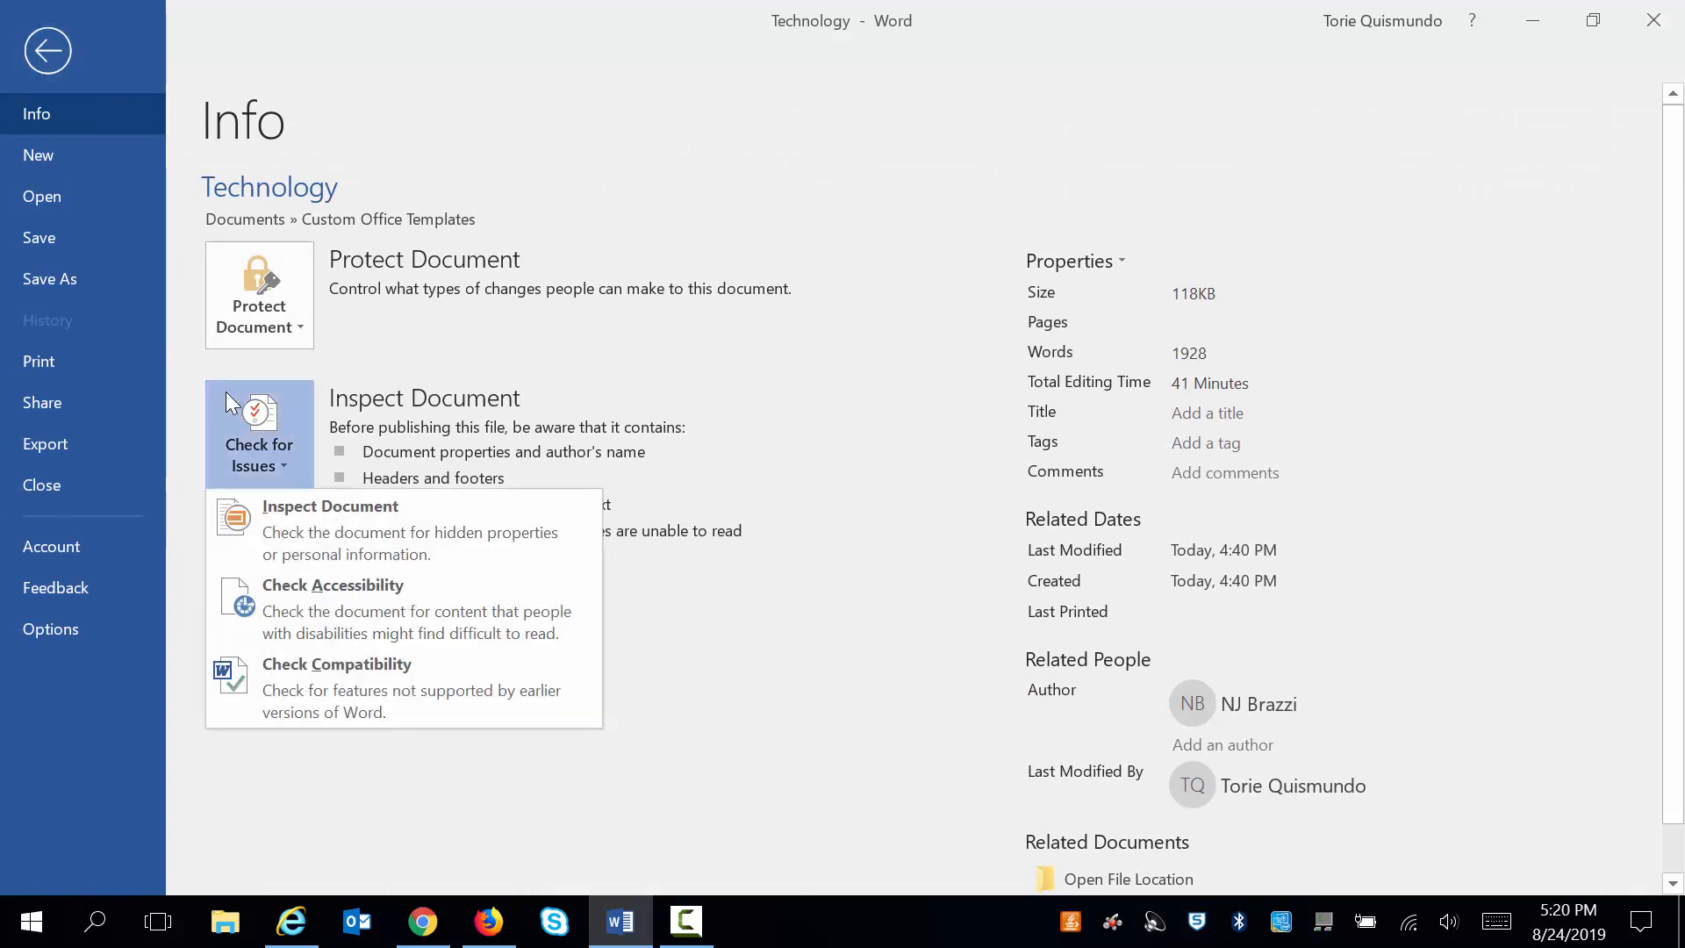
left_click(278, 608)
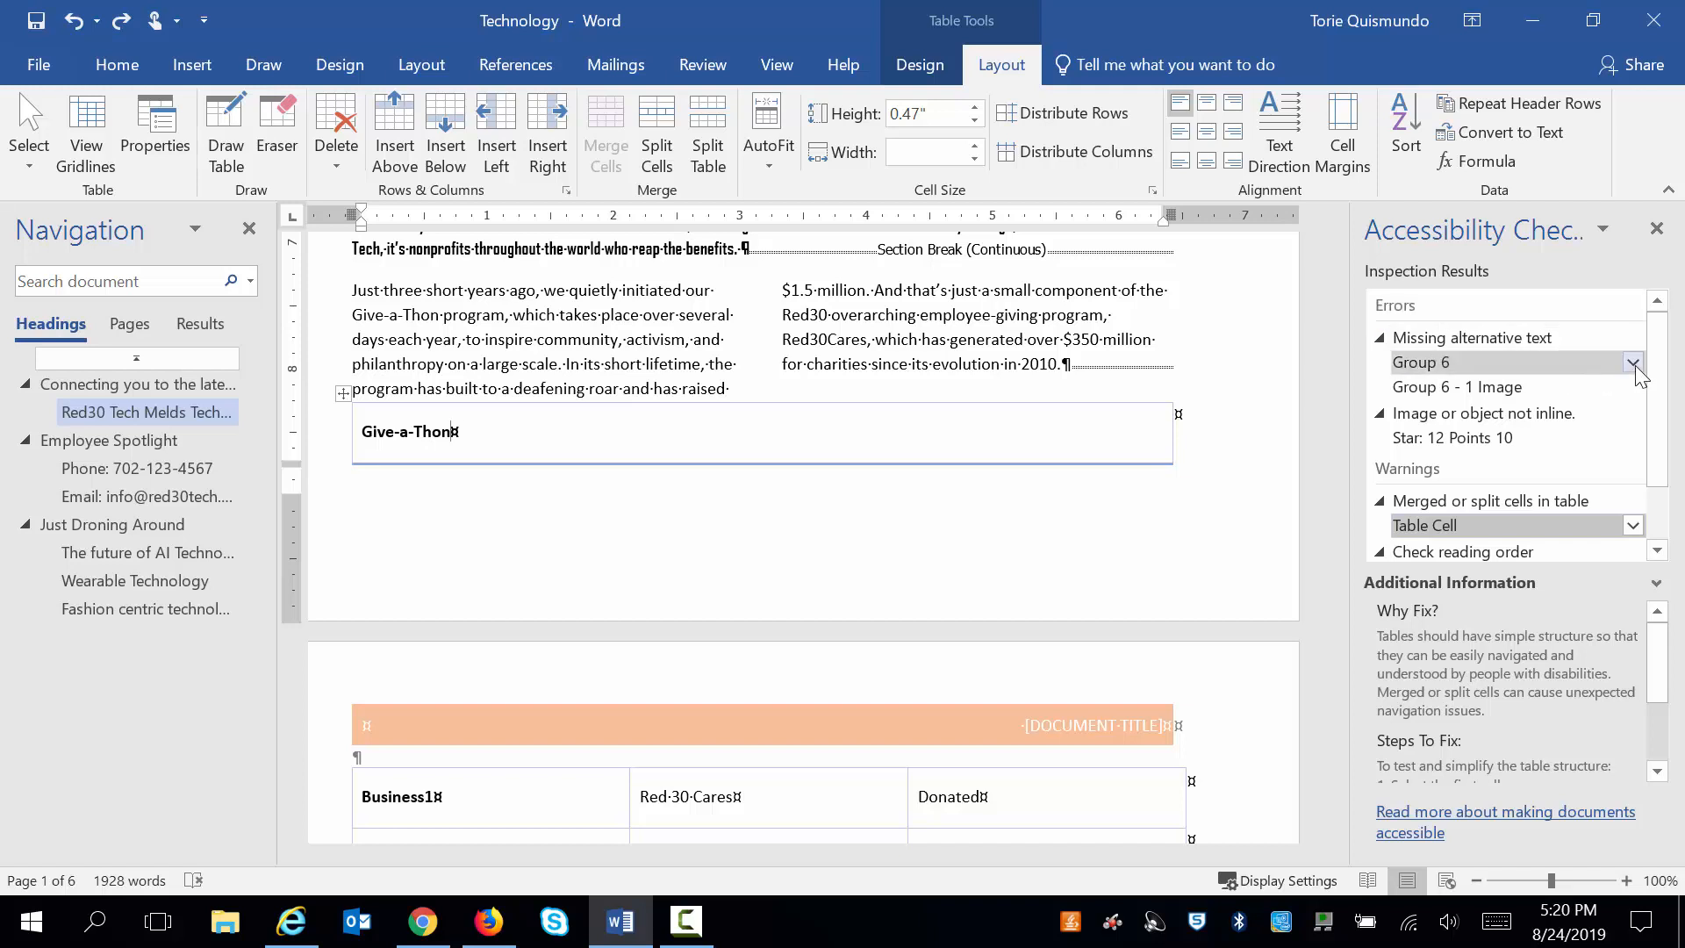
left_click(1634, 363)
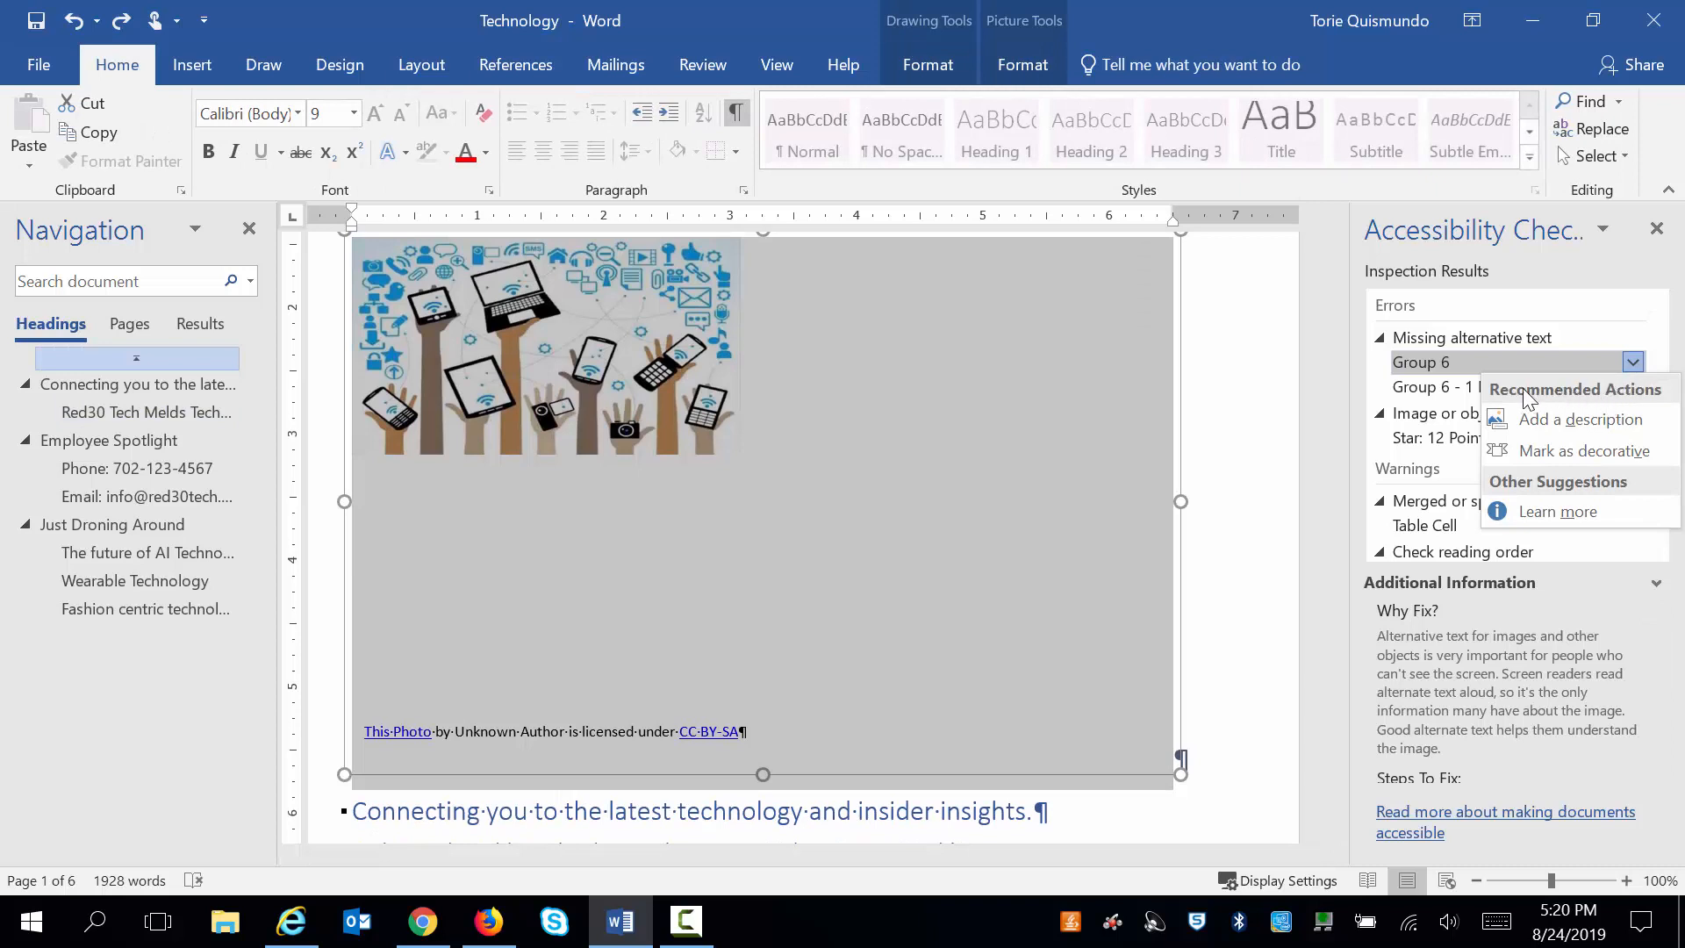
left_click(1537, 453)
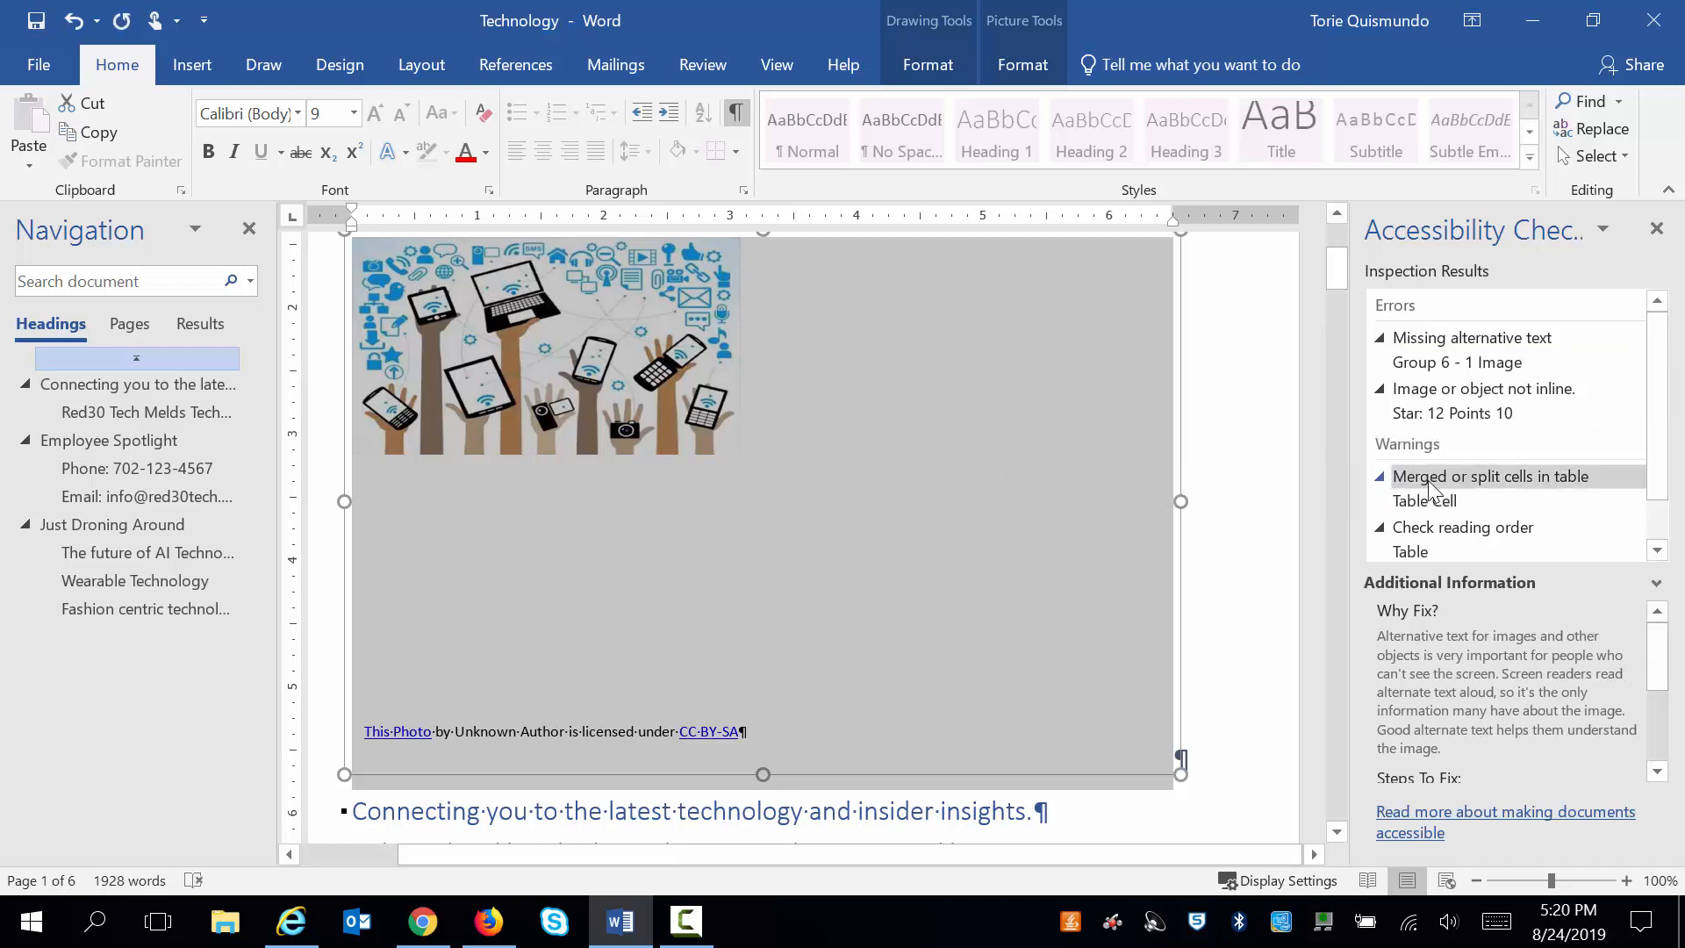
Step: Apply the recommended Merge Cells action to the Give-a-Thon table cell listed under the merged or split cells warning
left_click(1588, 477)
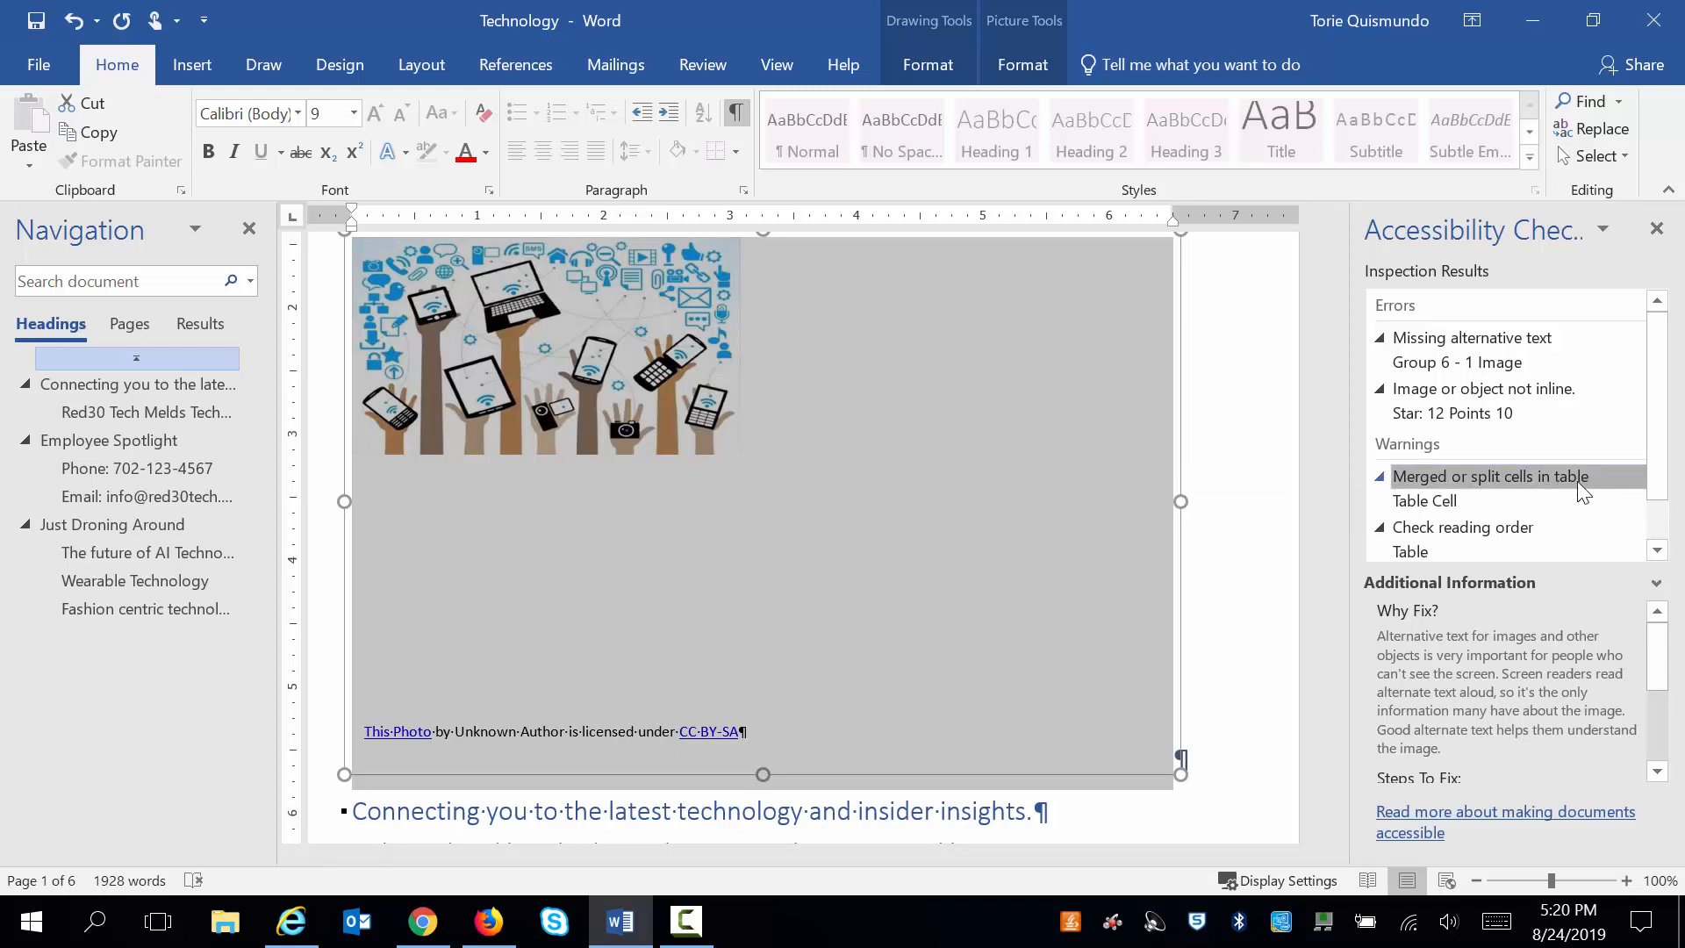
left_click(1553, 499)
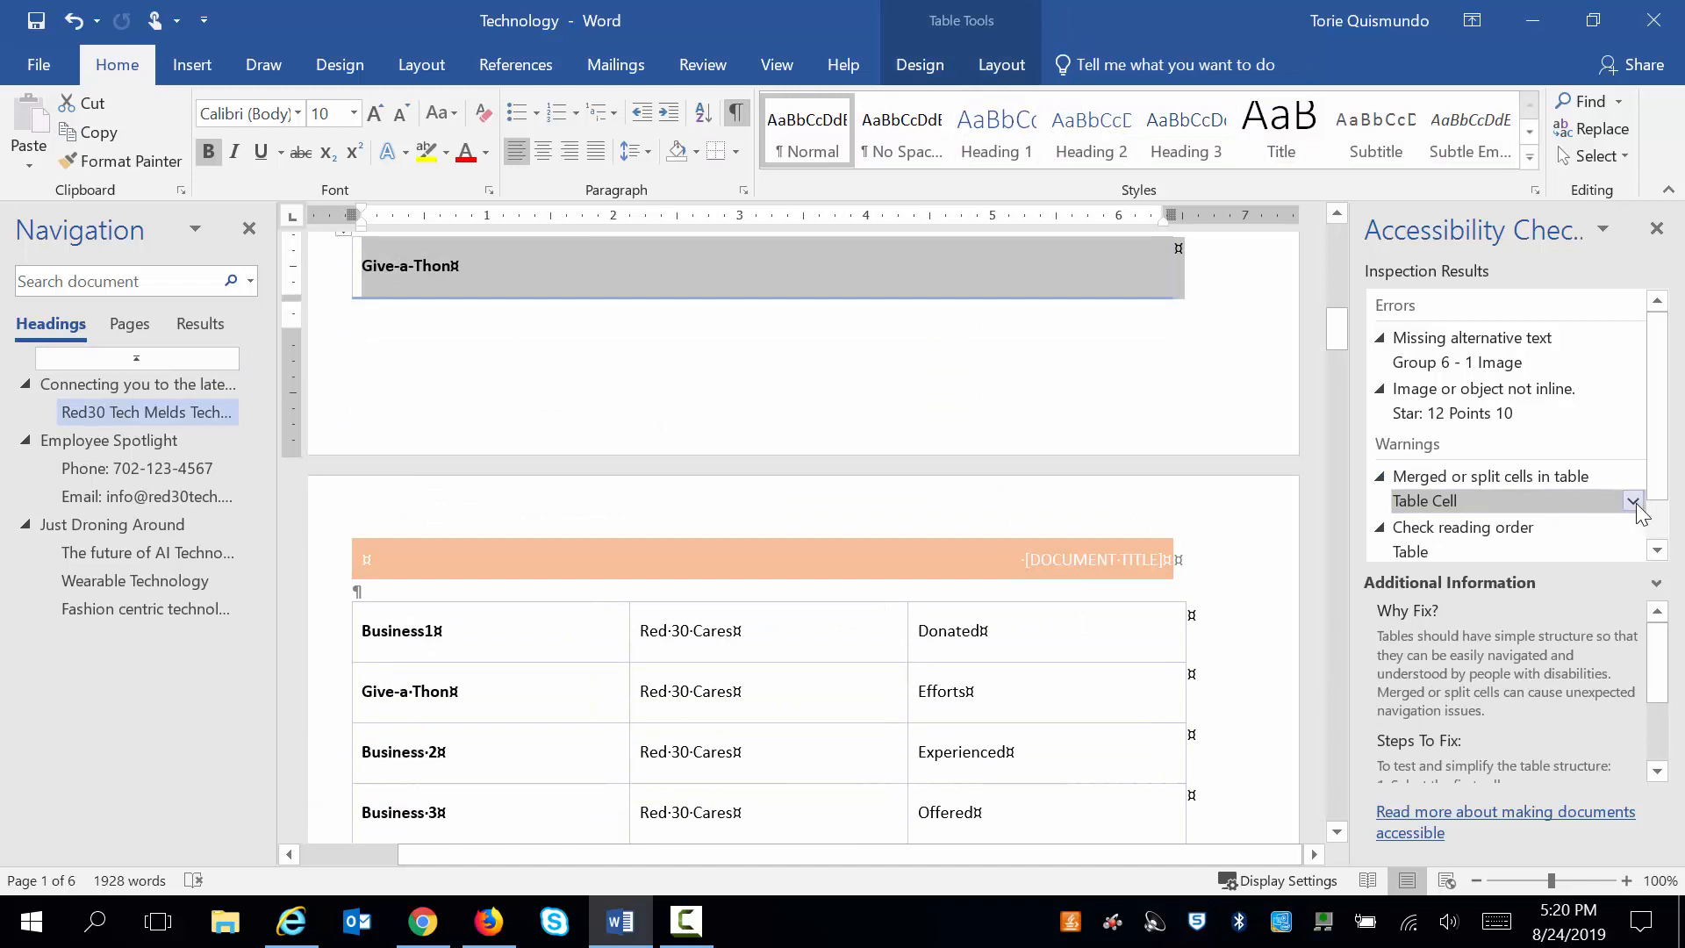
left_click(1632, 502)
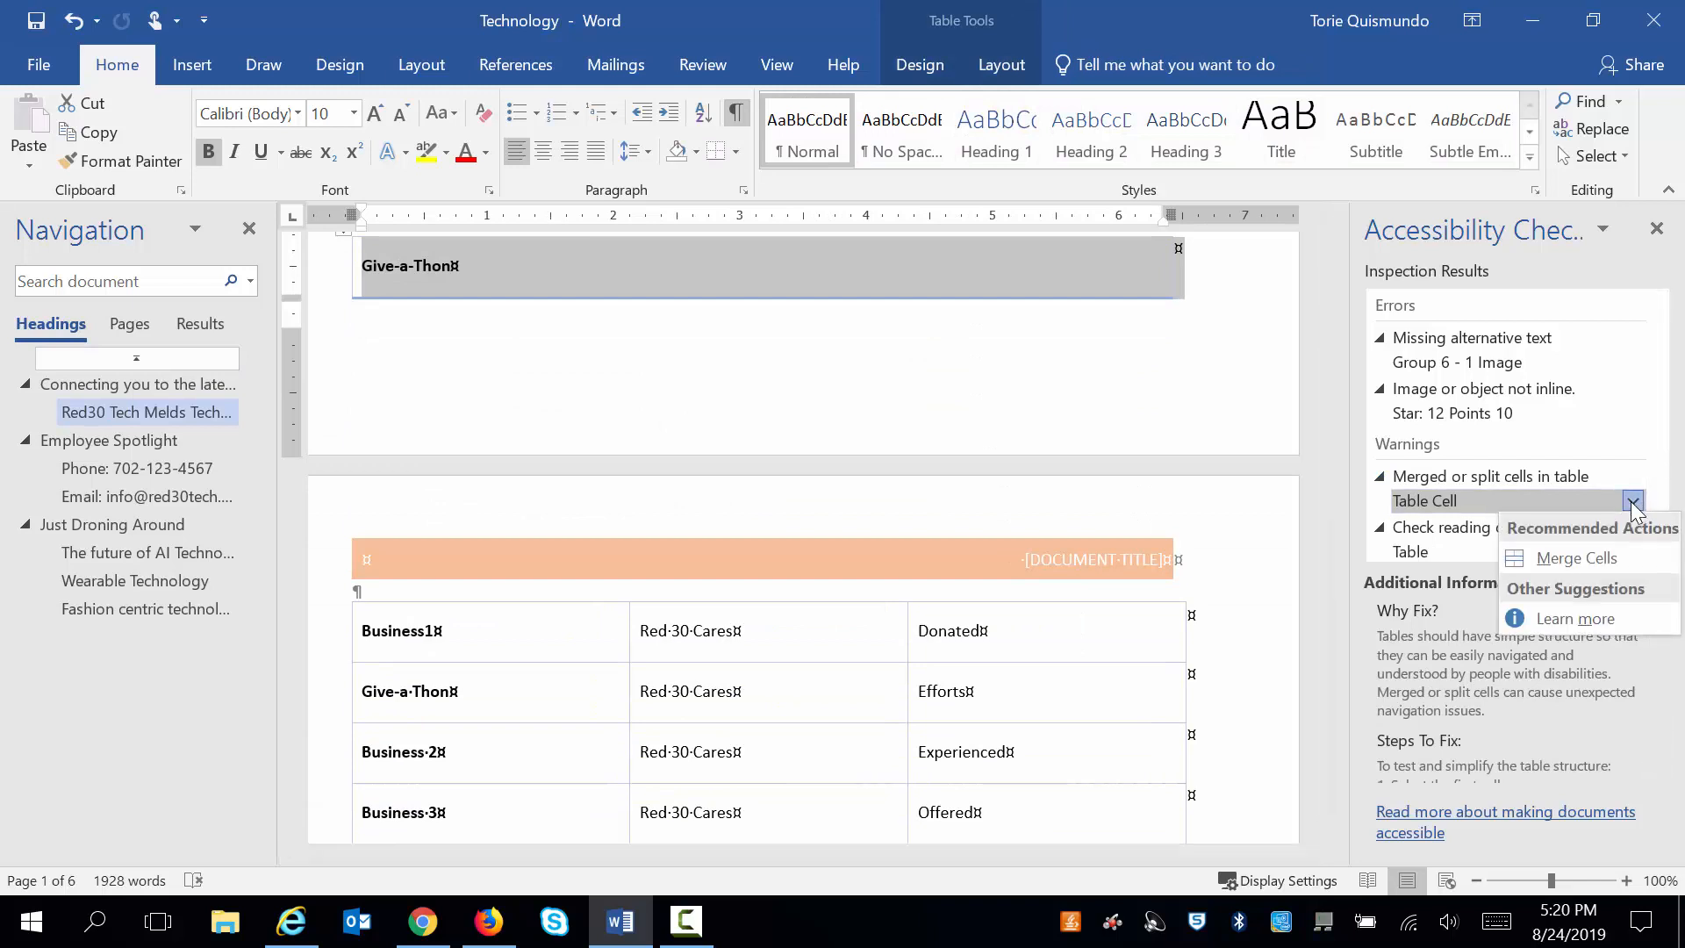
left_click(1613, 551)
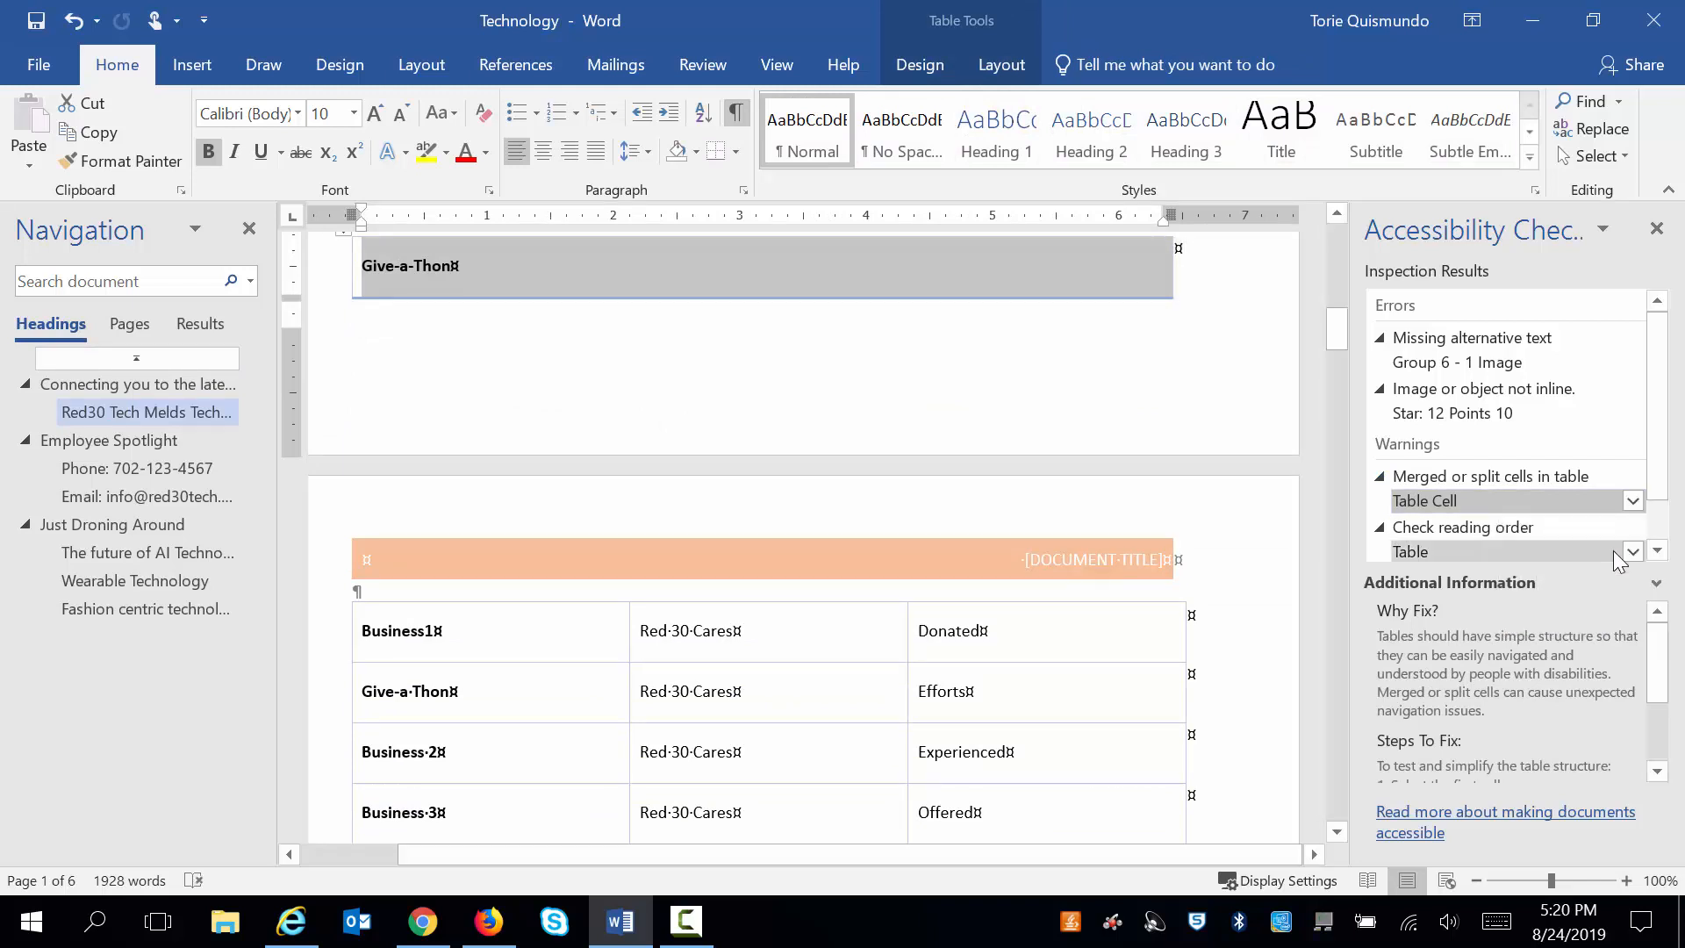